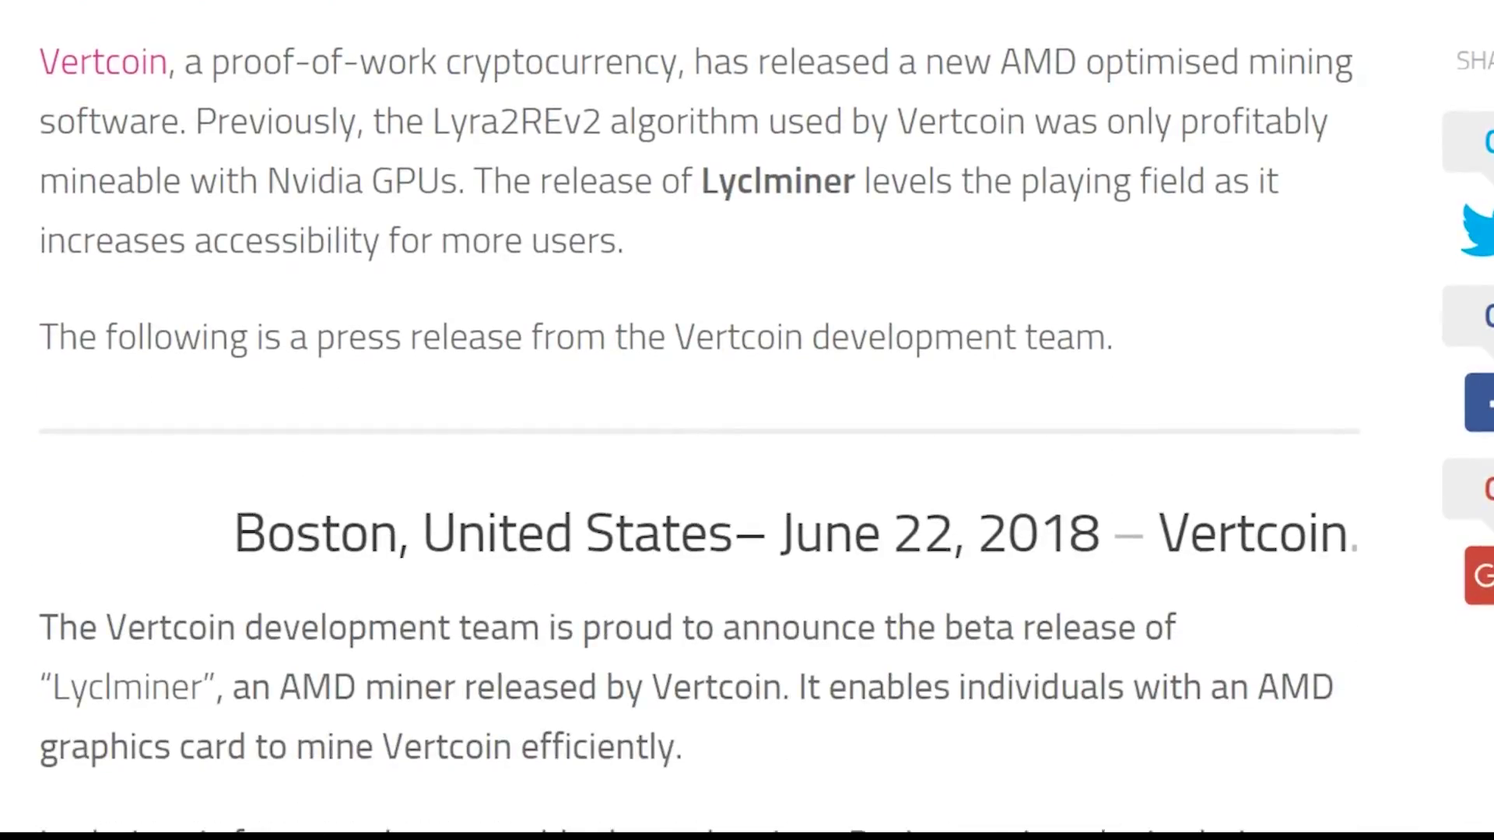
{"action": "scroll", "coordinate": [699, 420], "scroll_direction": "down", "scroll_amount": 10}
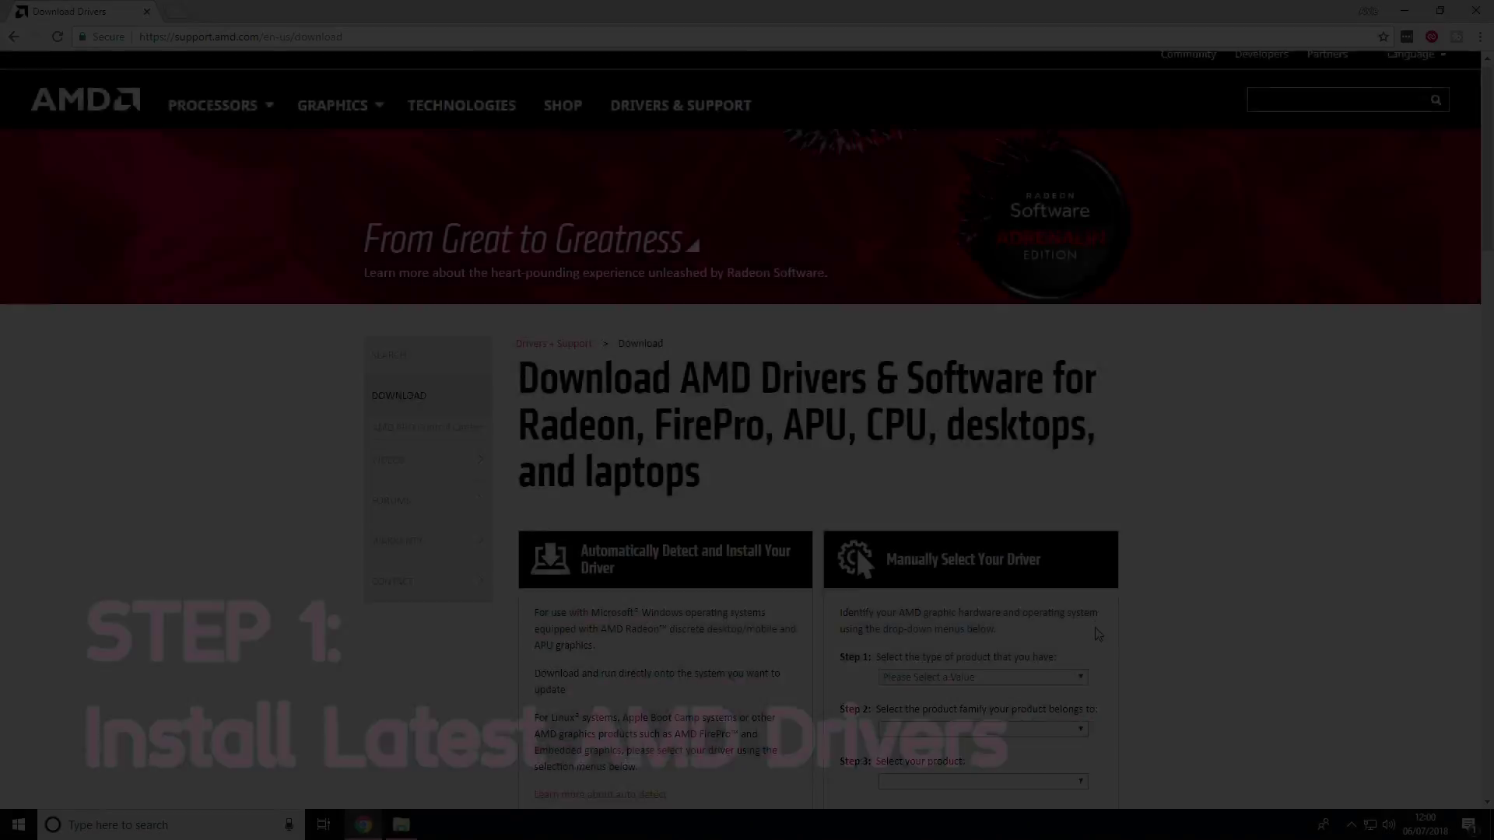
- Look up the AMD driver for Desktop Graphics, Radeon R7 Series, Radeon R7 260X on Windows 10 - 64 Bit
{"action": "scroll", "coordinate": [982, 459], "scroll_direction": "down", "scroll_amount": 3}
{"action": "left_click", "coordinate": [1009, 457]}
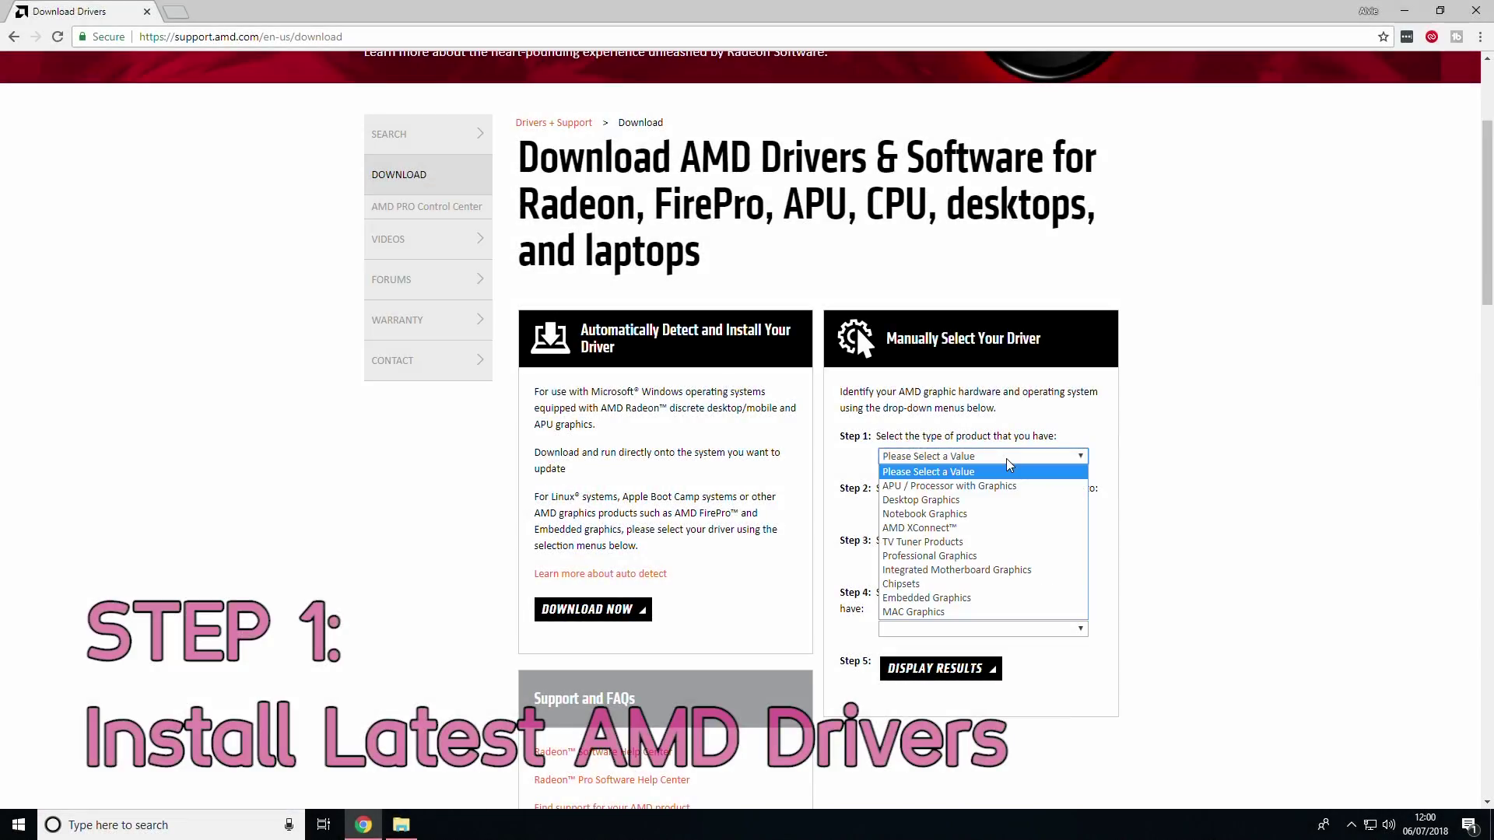
{"action": "left_click", "coordinate": [1010, 499]}
{"action": "left_click", "coordinate": [1012, 509]}
{"action": "left_click", "coordinate": [1013, 622]}
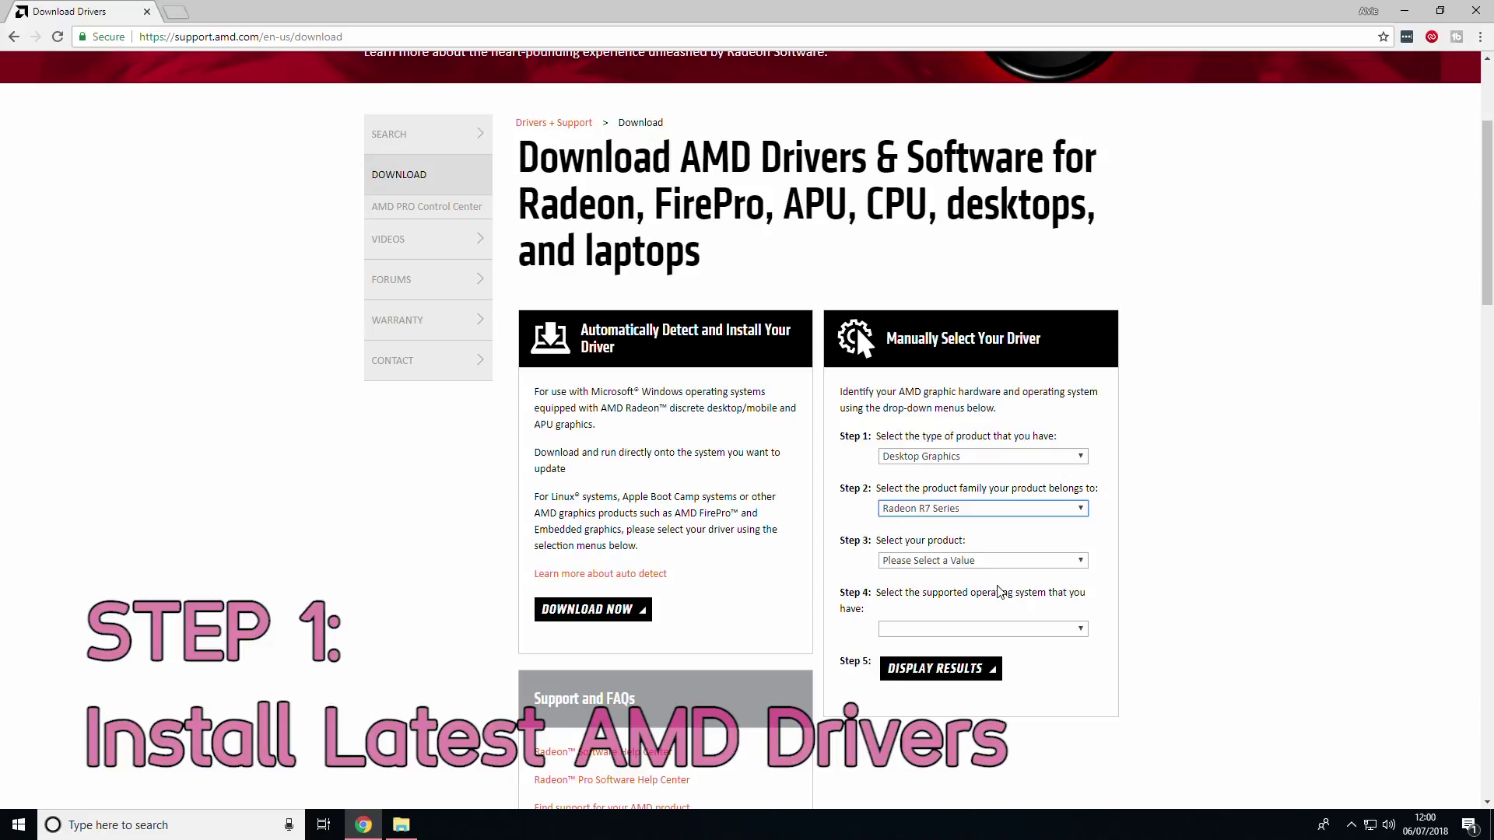
{"action": "left_click", "coordinate": [996, 560]}
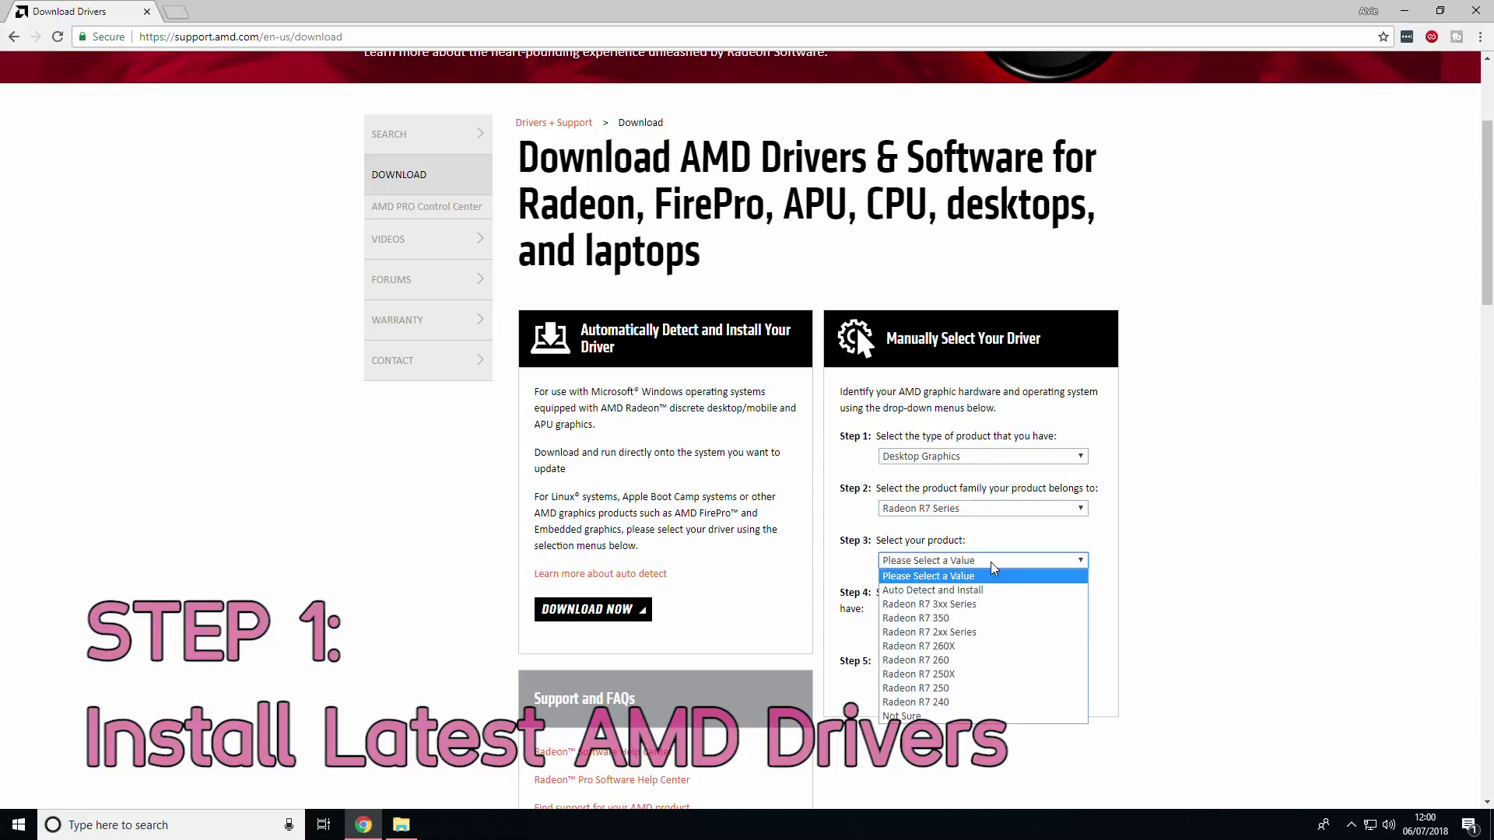
{"action": "left_click", "coordinate": [993, 662]}
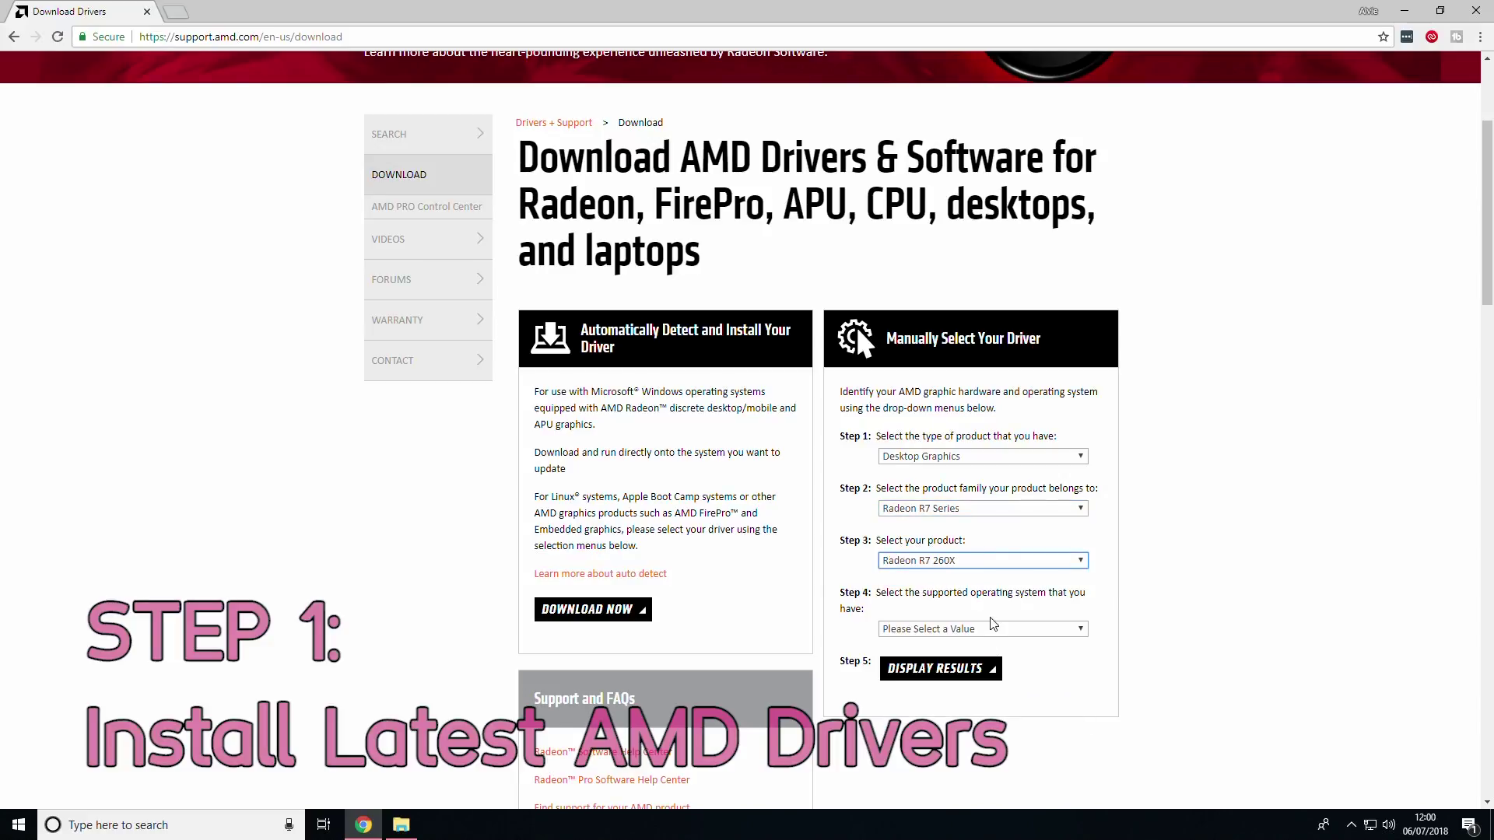
{"action": "left_click", "coordinate": [994, 628]}
{"action": "left_click", "coordinate": [965, 402]}
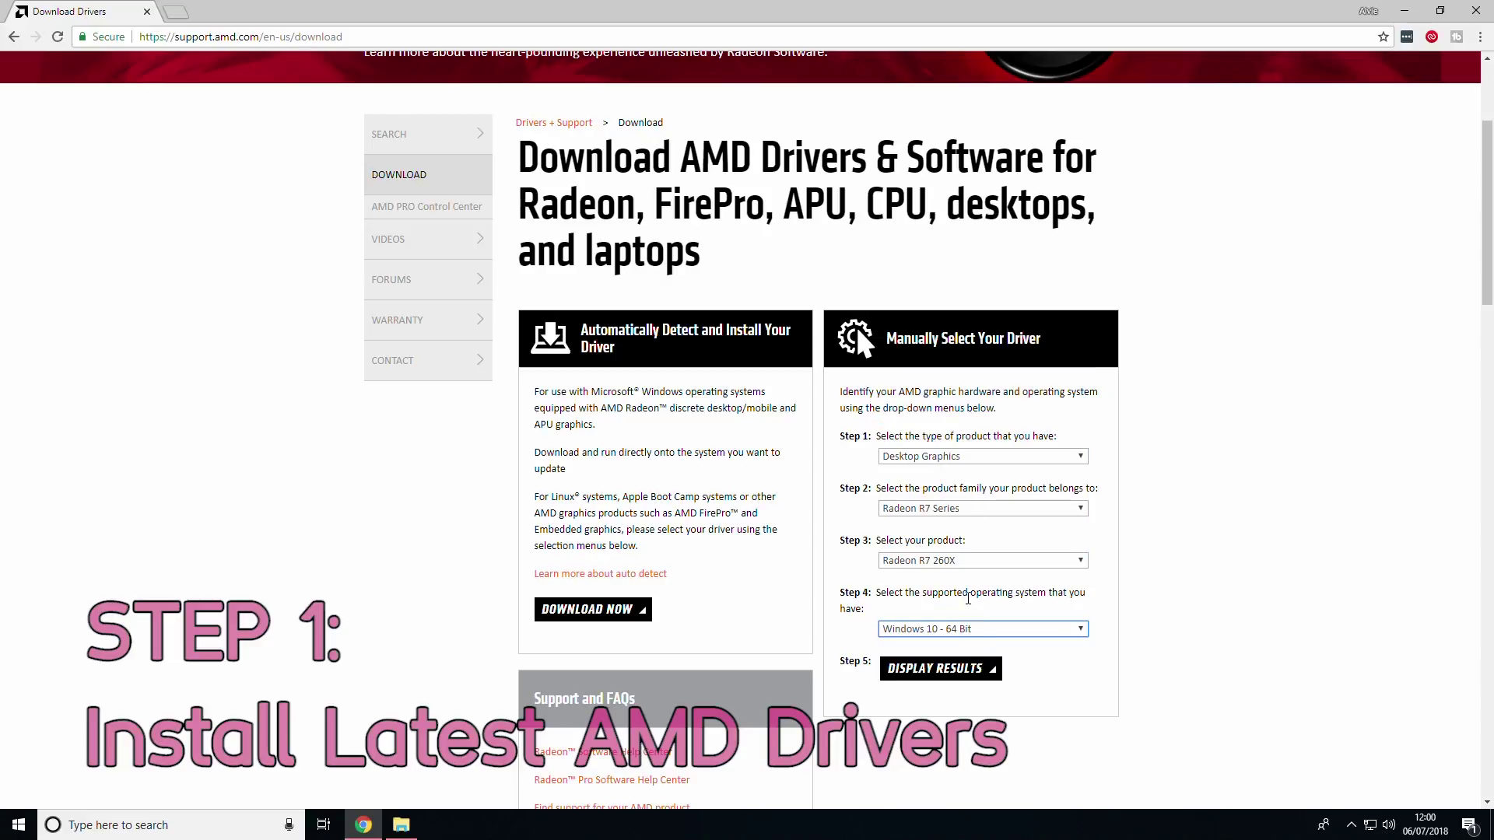
{"action": "left_click", "coordinate": [972, 669]}
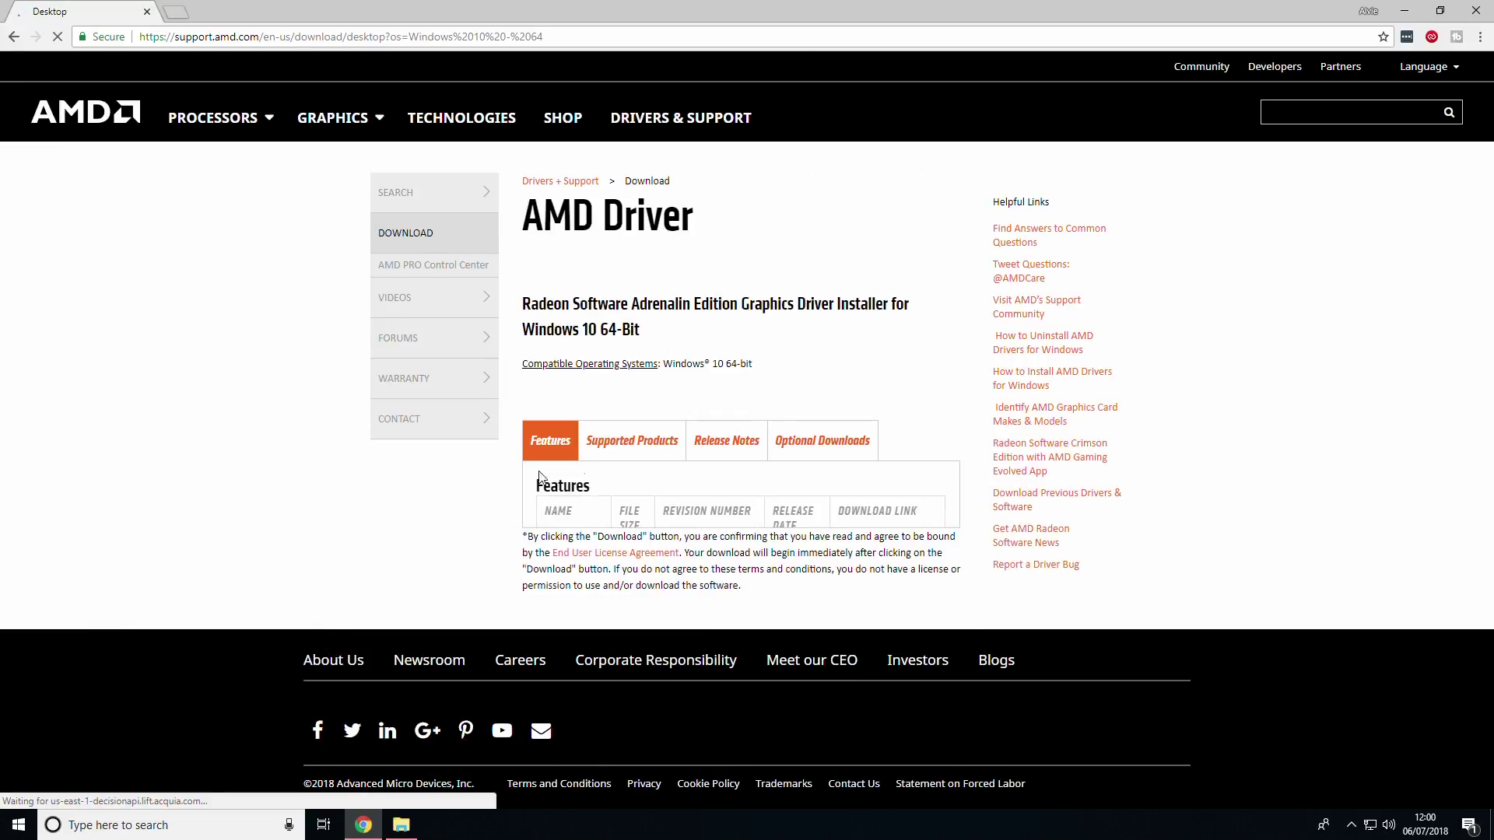
- Download the Radeon Software Adrenalin Edition 18.6.1 installer into the AMD Drivers folder on HDD (D:) and dismiss the sign-up form
{"action": "left_click", "coordinate": [902, 576]}
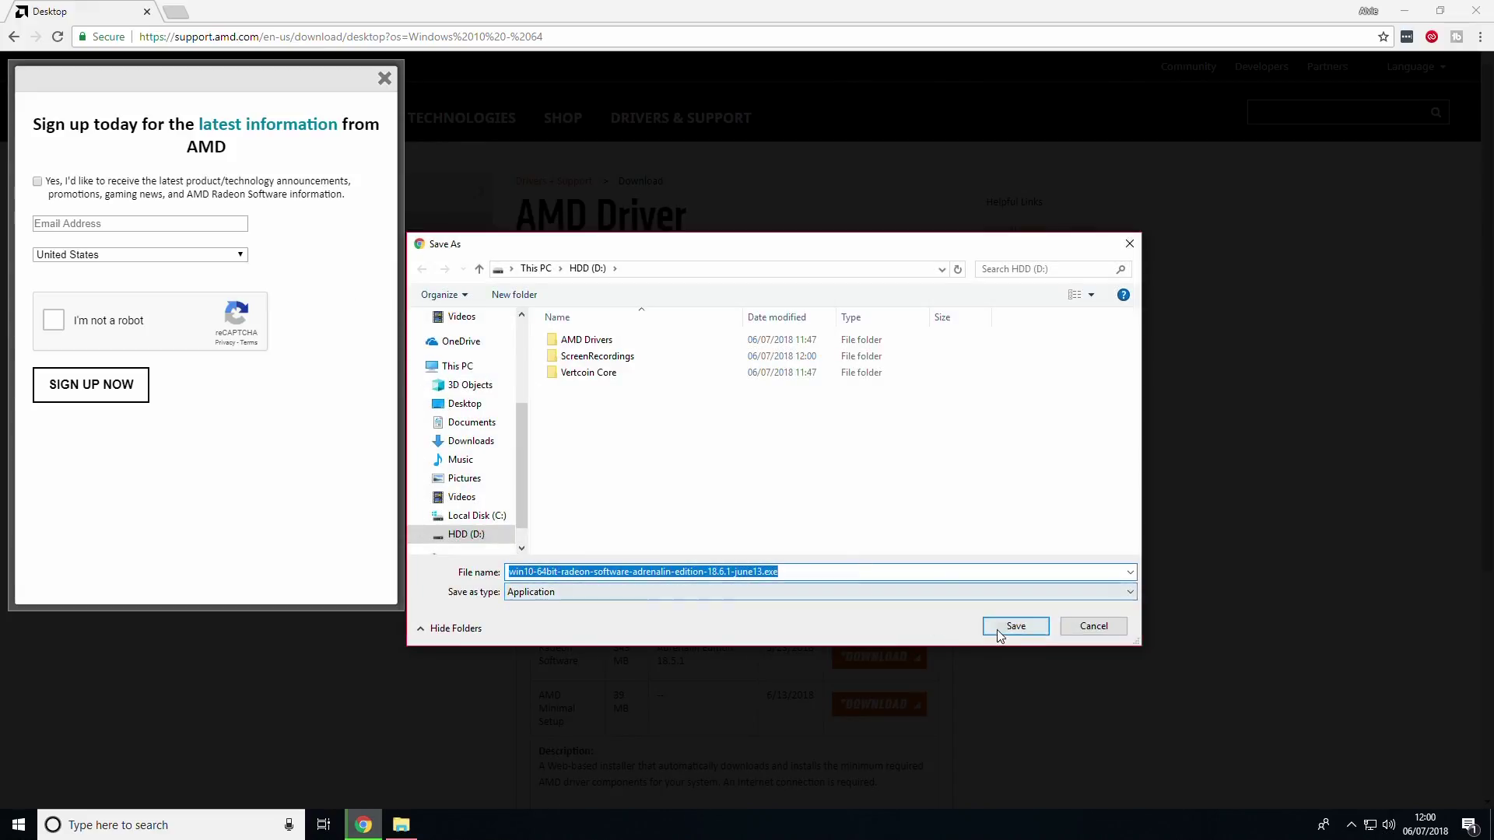
{"action": "double_click", "coordinate": [657, 340]}
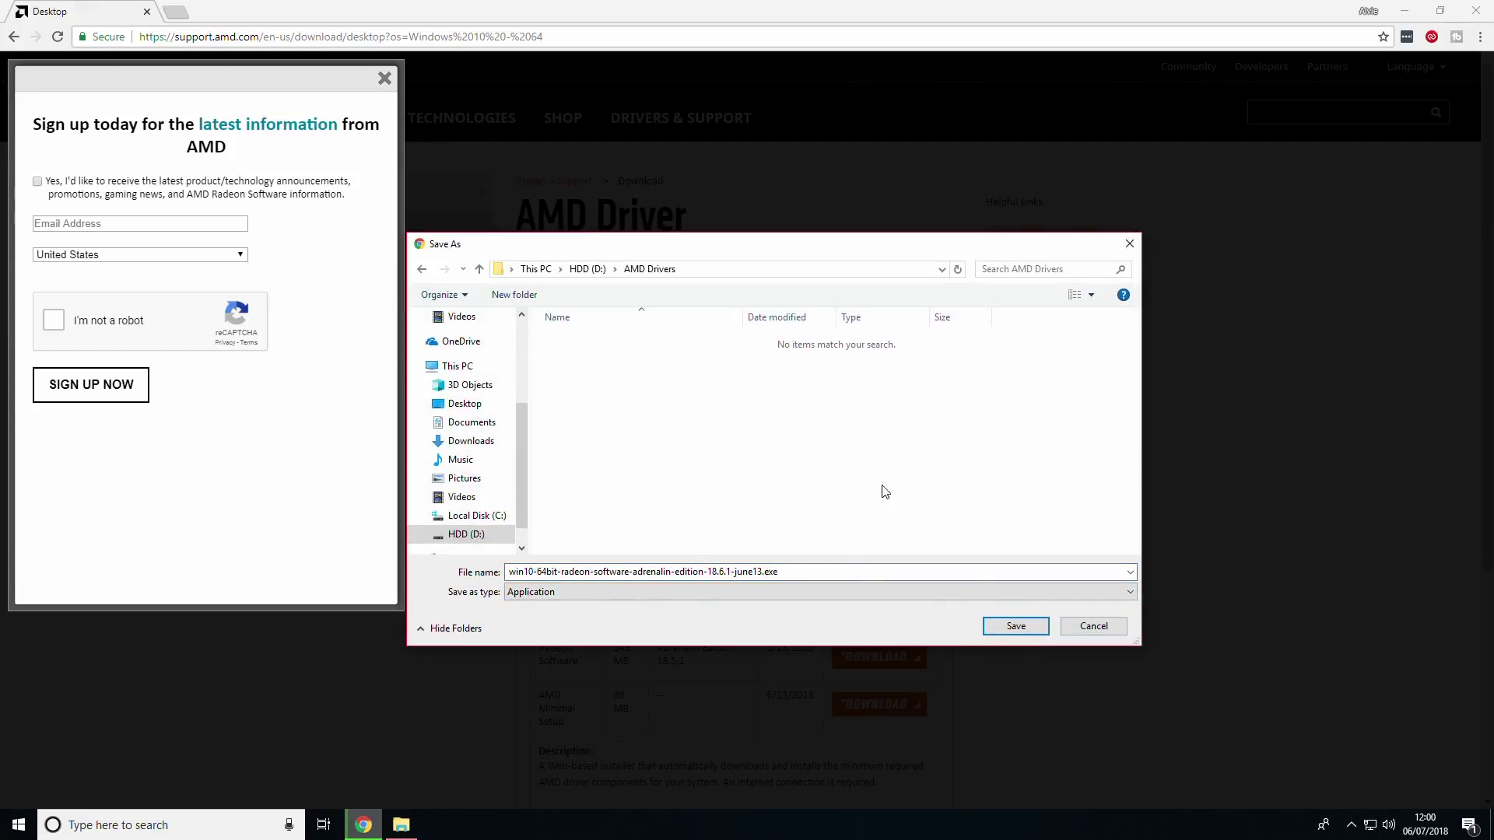
{"action": "left_click", "coordinate": [1016, 627]}
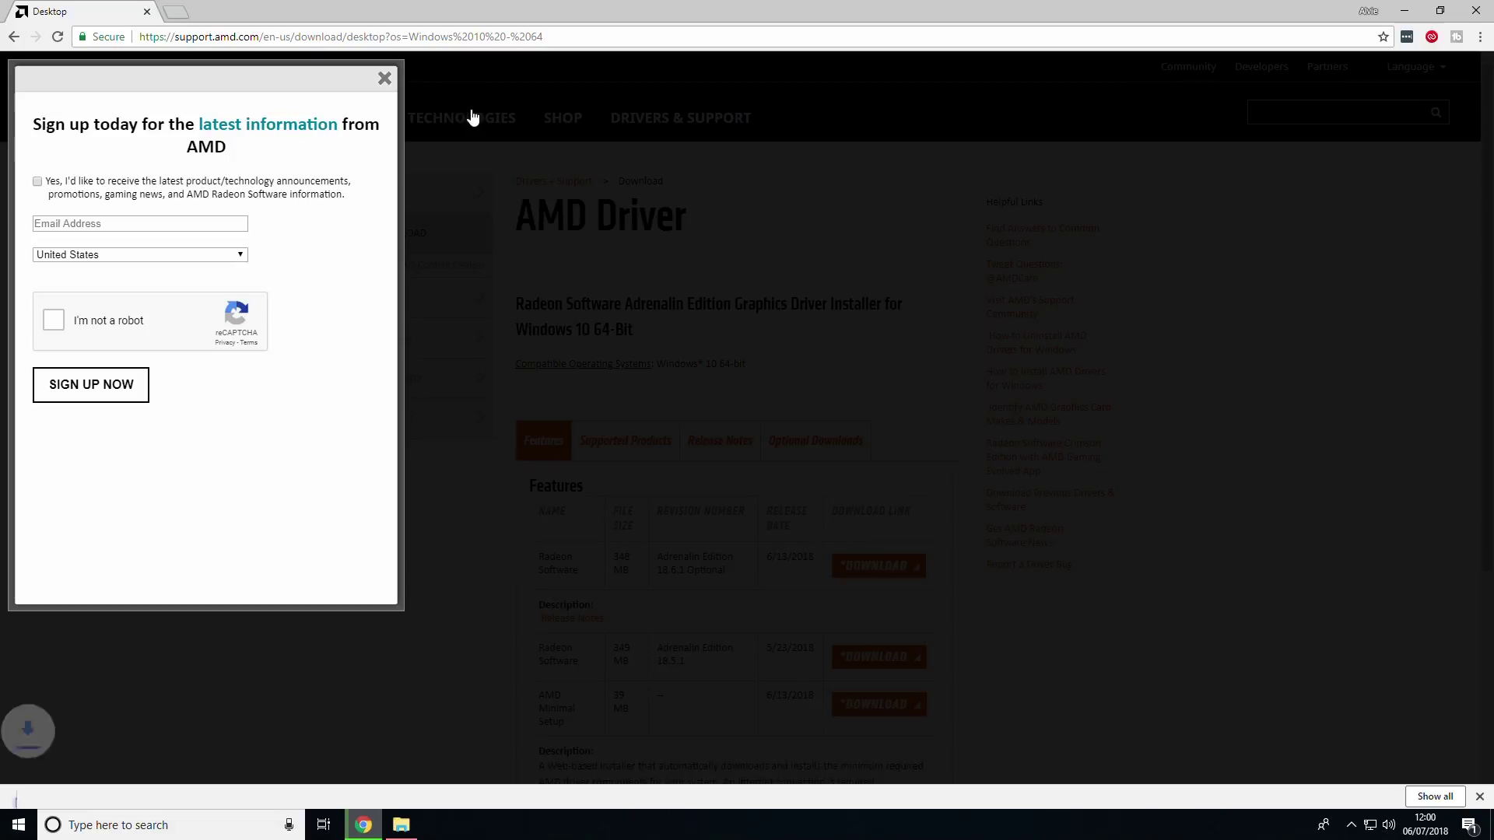
{"action": "left_click", "coordinate": [385, 79]}
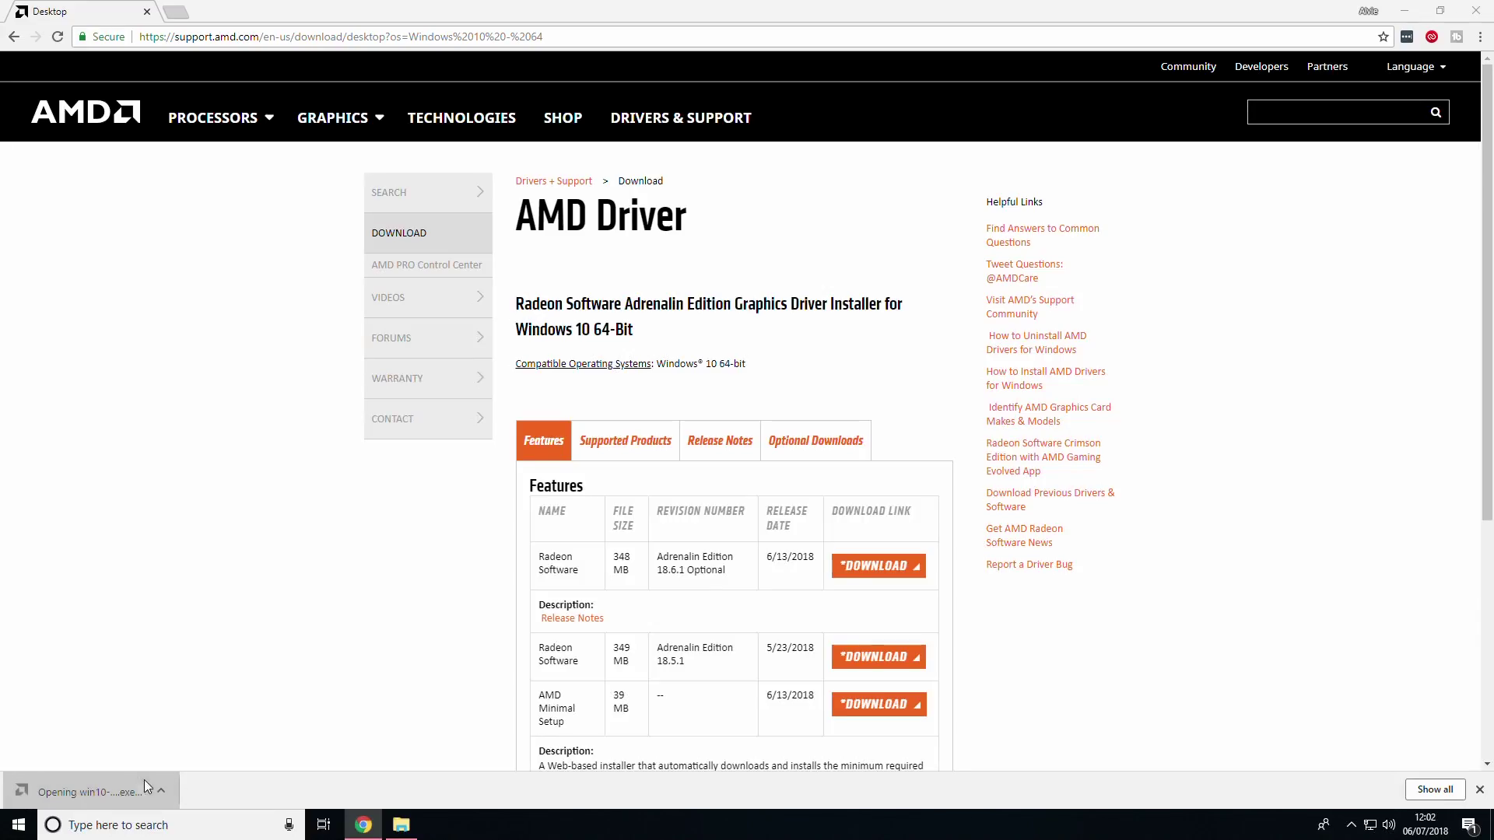
- Run the downloaded Radeon Software installer with the default destination folder, accept the license agreement and start the driver installation
{"action": "left_click", "coordinate": [91, 789]}
{"action": "left_click", "coordinate": [644, 521]}
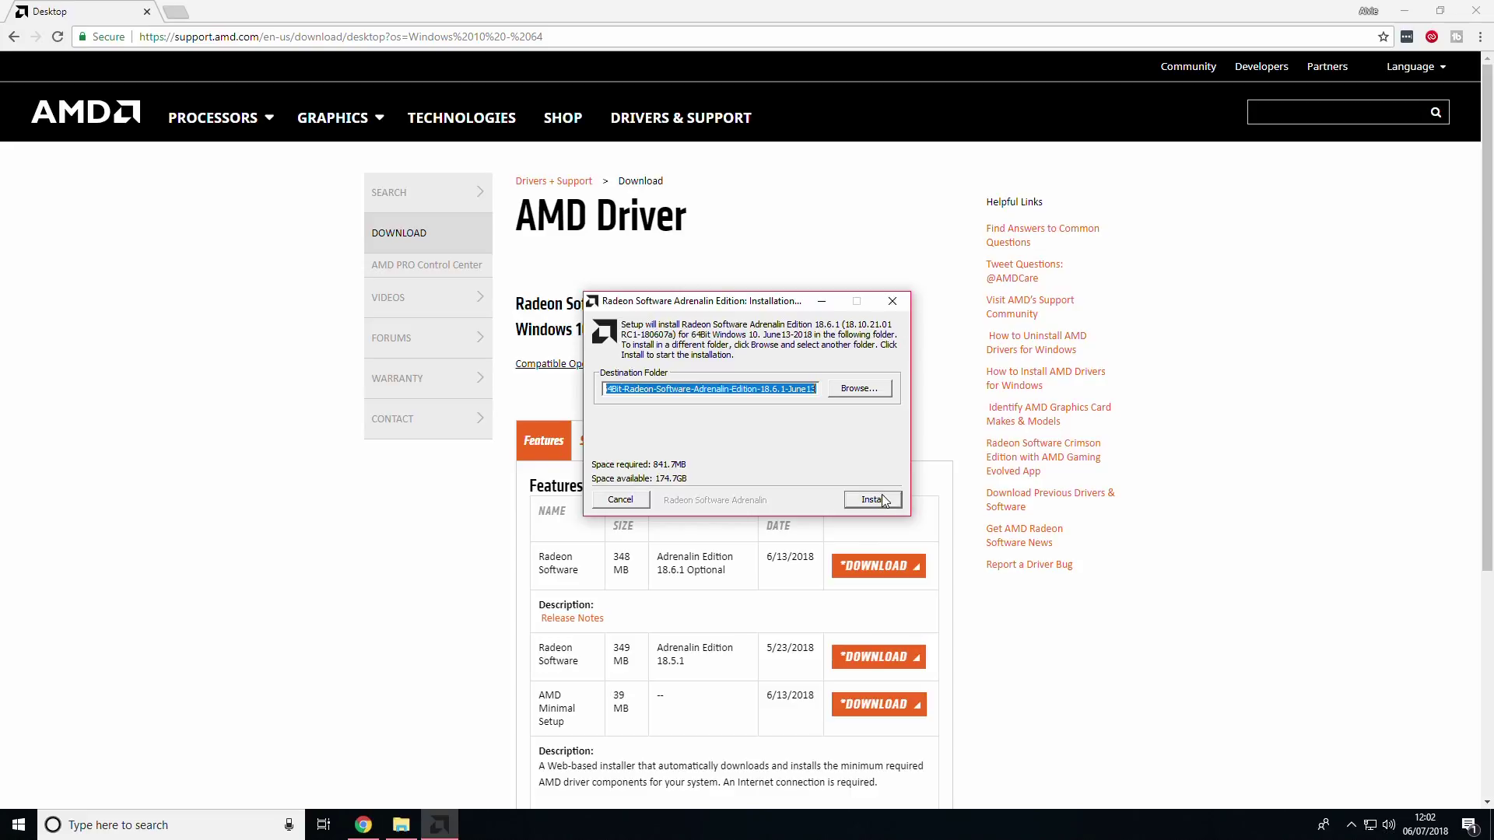
{"action": "left_click", "coordinate": [873, 500]}
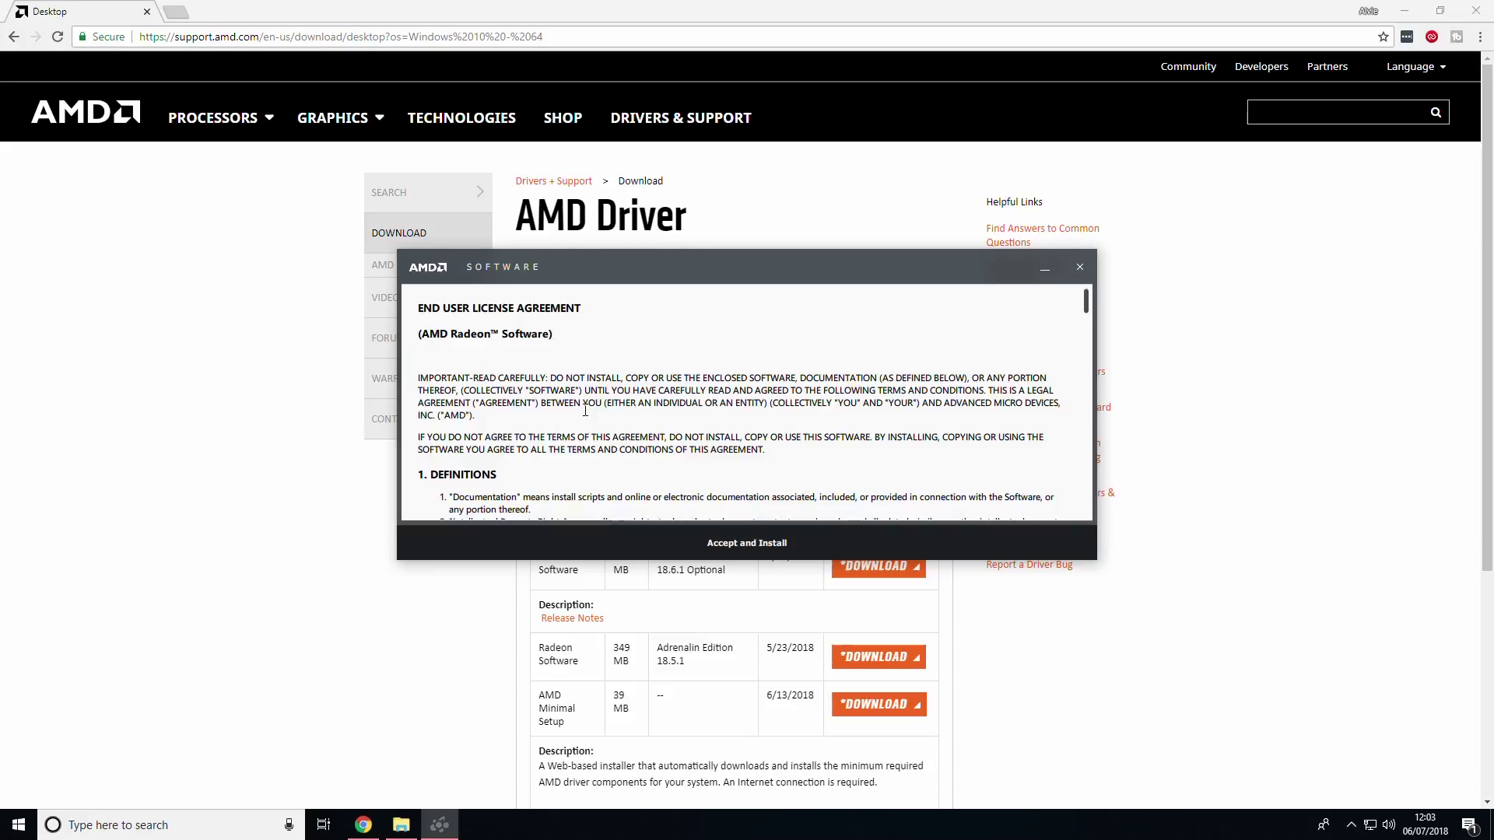
{"action": "left_click", "coordinate": [698, 554]}
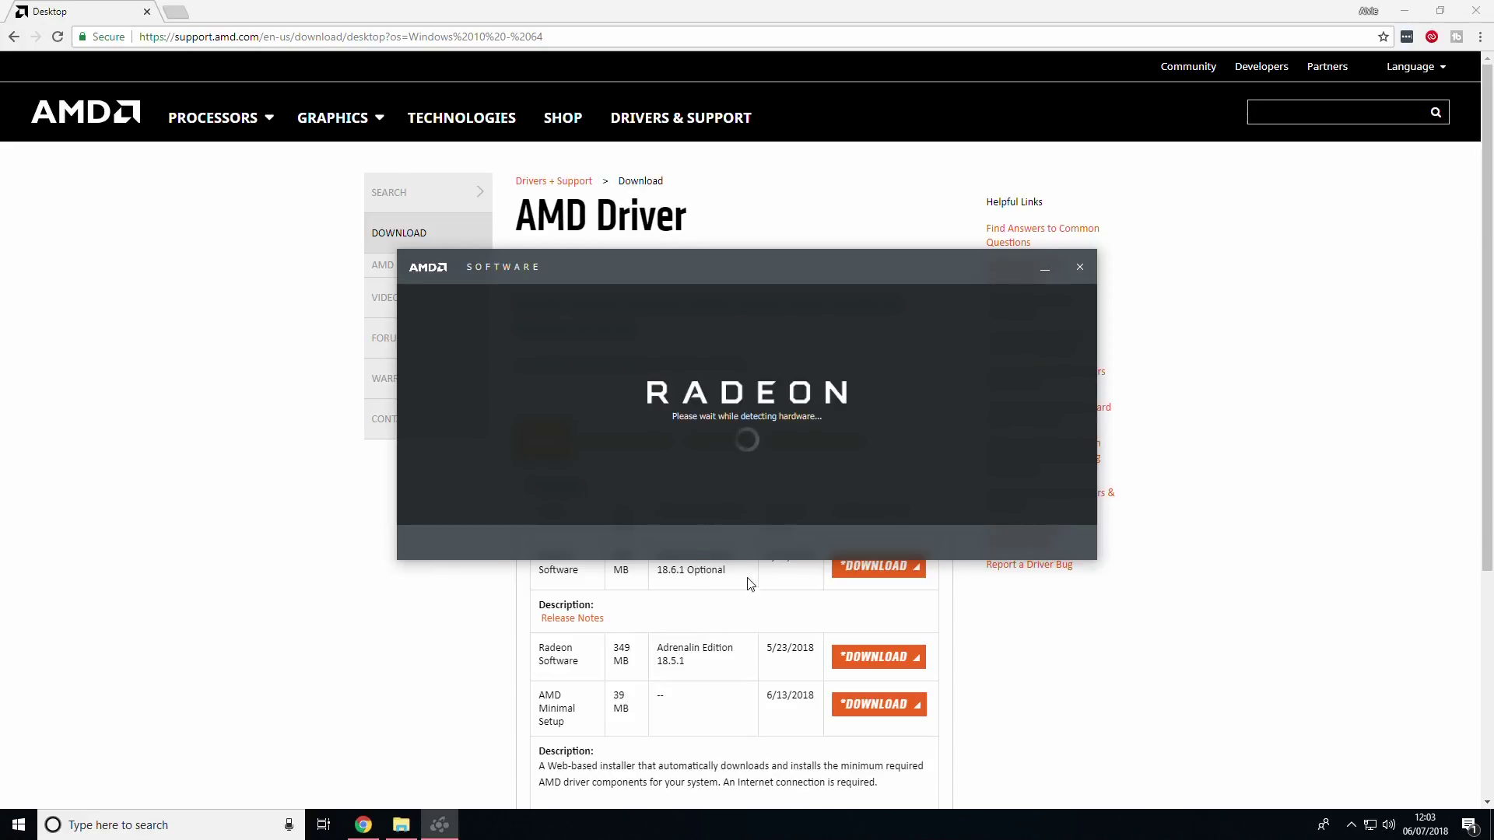
{"action": "left_click", "coordinate": [678, 541]}
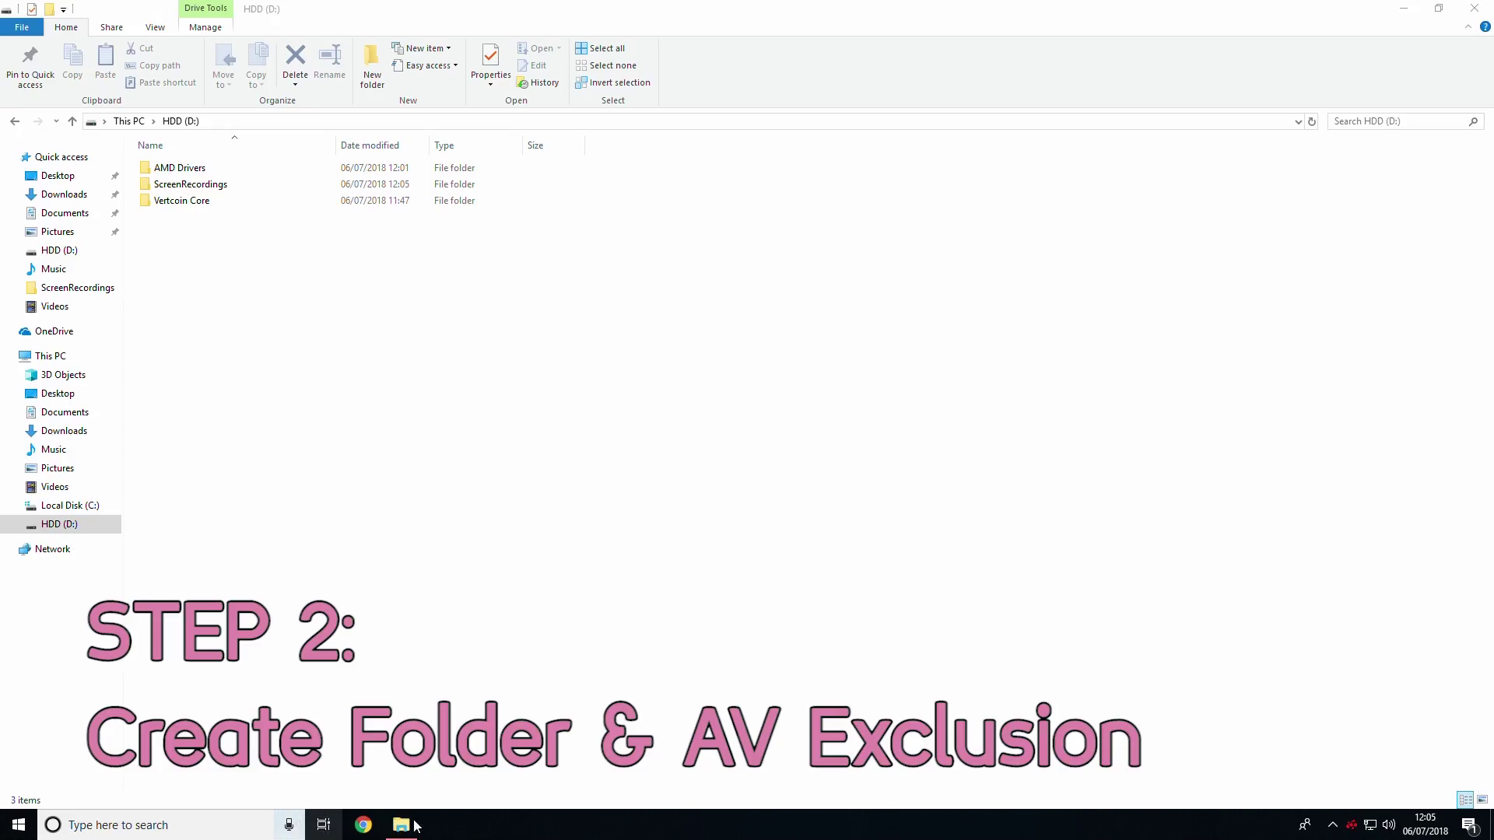
- Create a folder named AMD Miner on HDD (D:), open it and return to the drive's root
{"action": "left_click", "coordinate": [378, 520]}
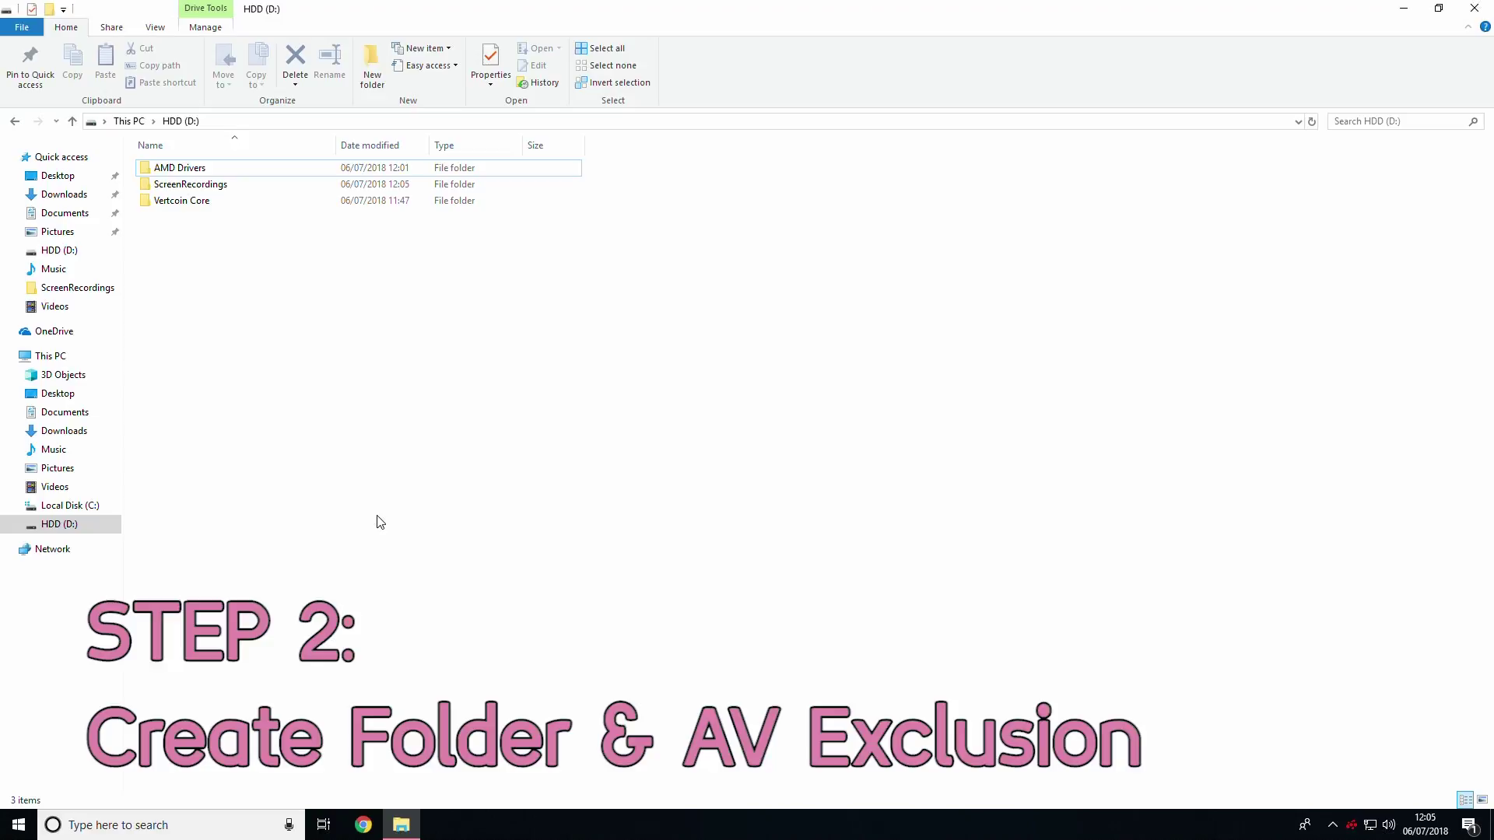
{"action": "key", "text": "ctrl+shift+n"}
{"action": "type", "text": "l"}
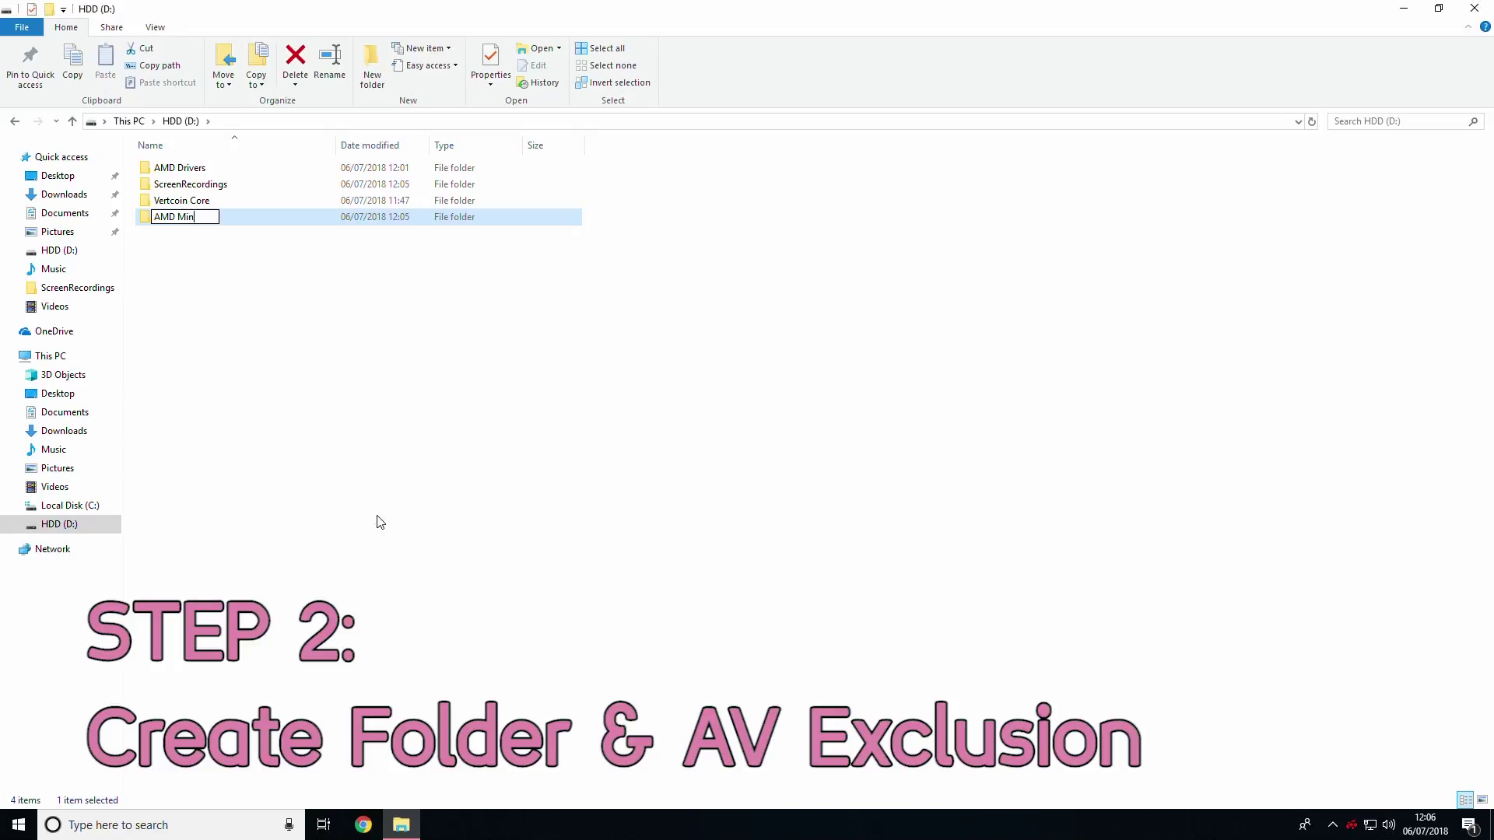
{"action": "key", "text": "Return"}
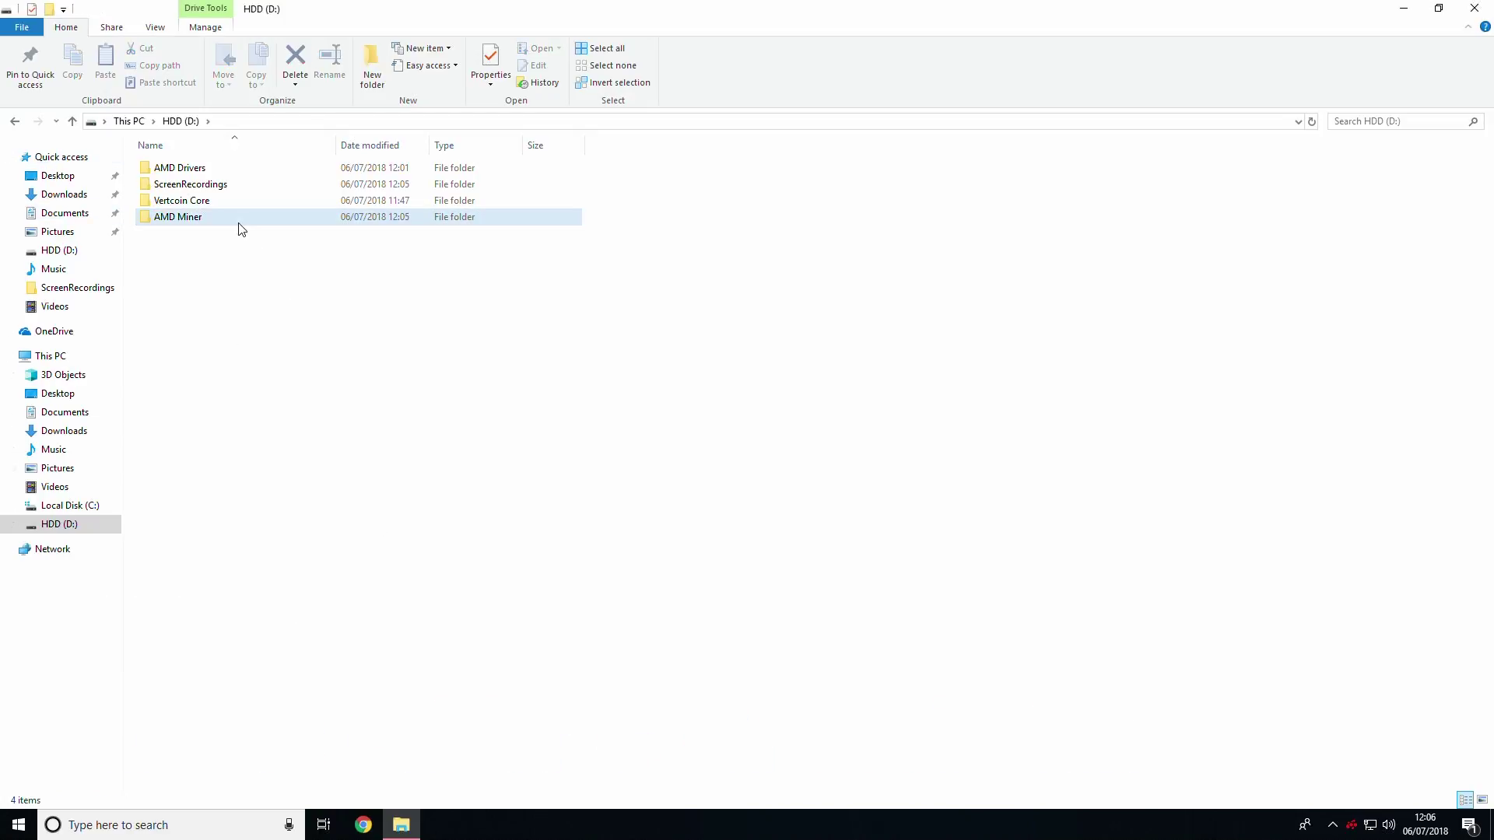
{"action": "double_click", "coordinate": [240, 221]}
{"action": "left_click", "coordinate": [181, 122]}
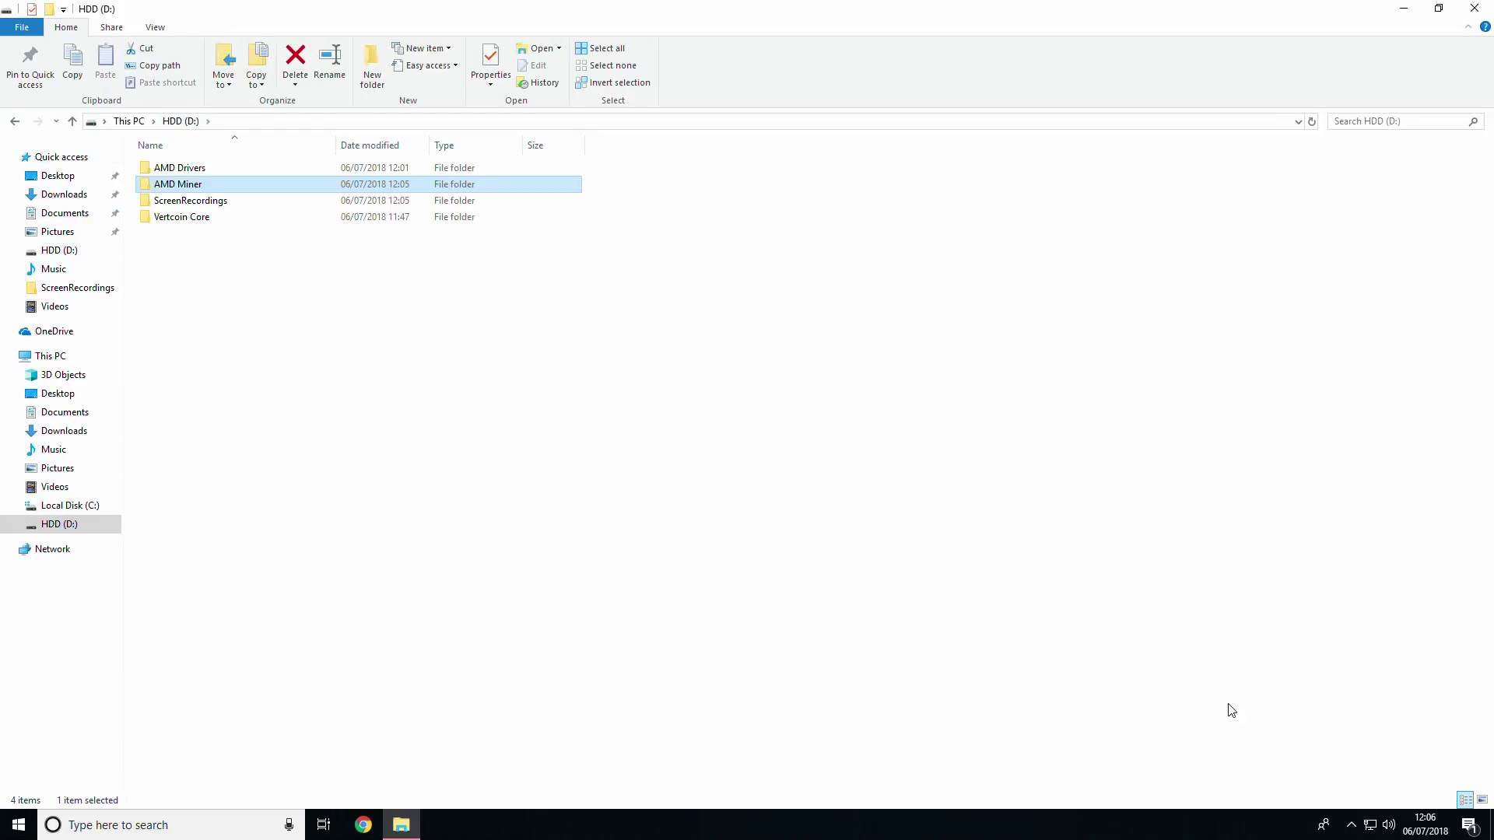
- Open the Windows Defender security dashboard
{"action": "left_click", "coordinate": [1350, 825]}
{"action": "right_click", "coordinate": [1351, 792]}
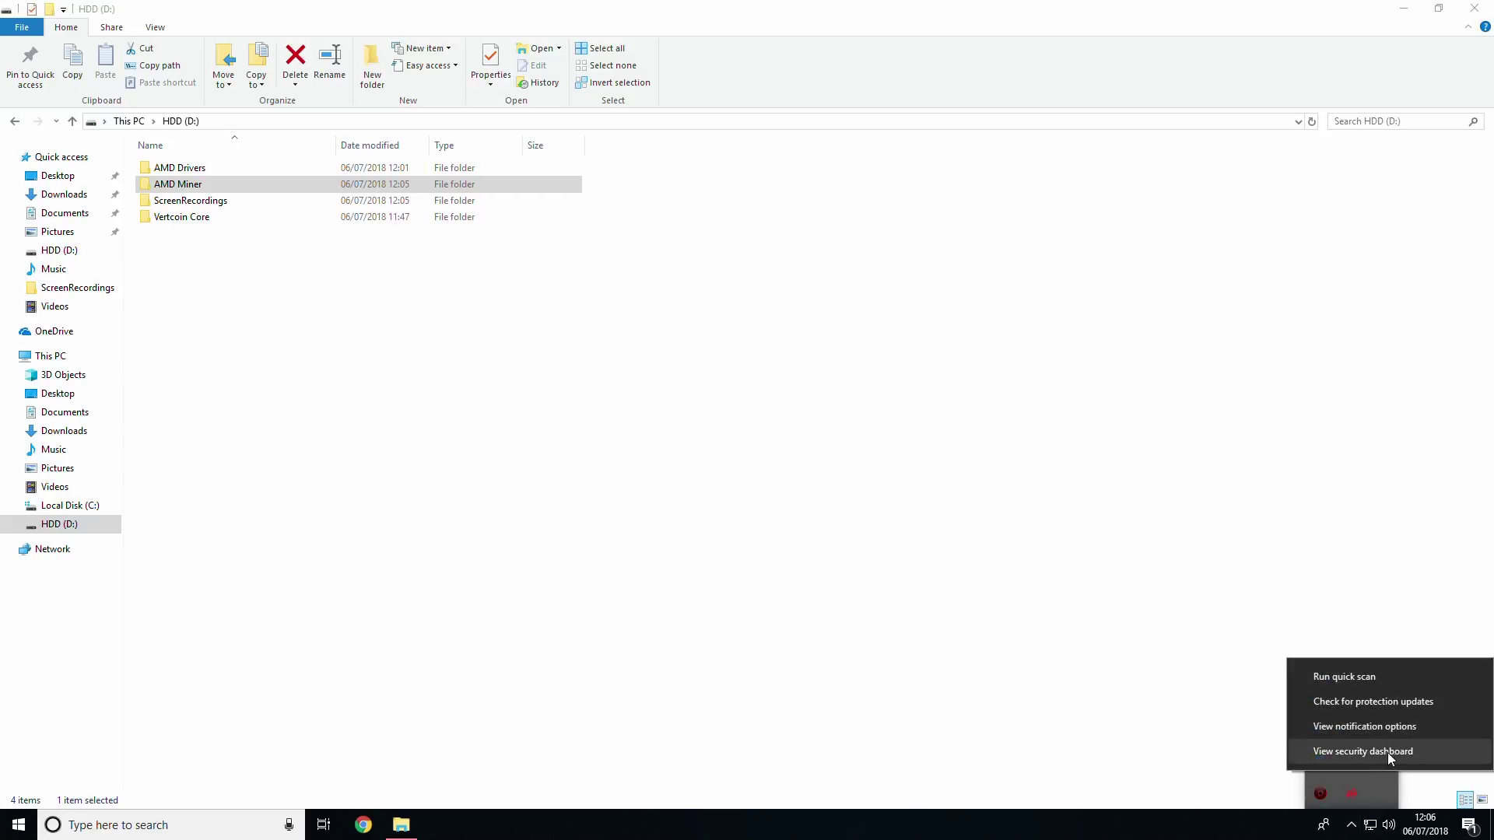
{"action": "left_click", "coordinate": [1388, 751]}
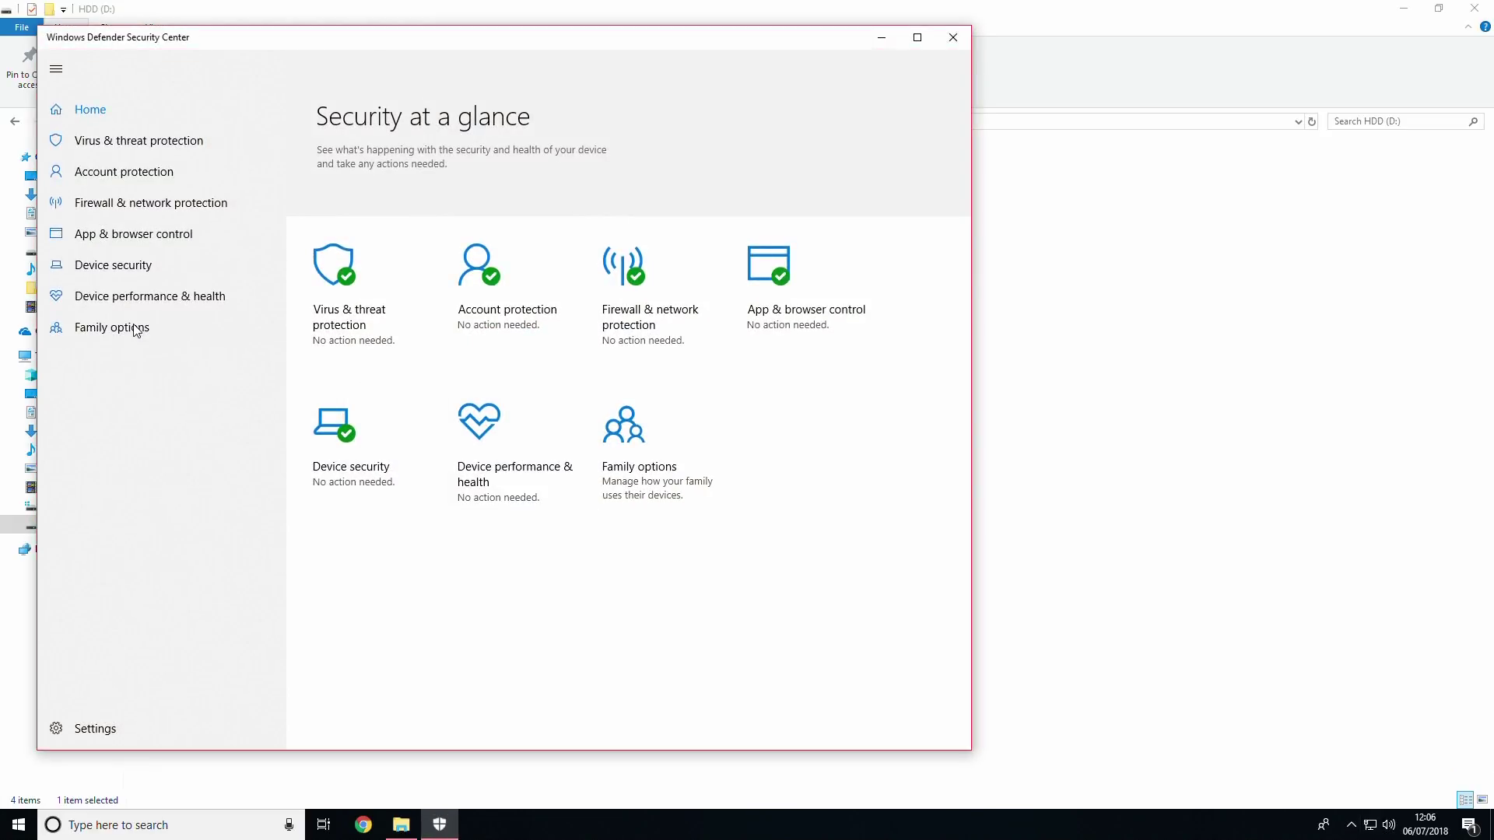
{"action": "right_click", "coordinate": [18, 824]}
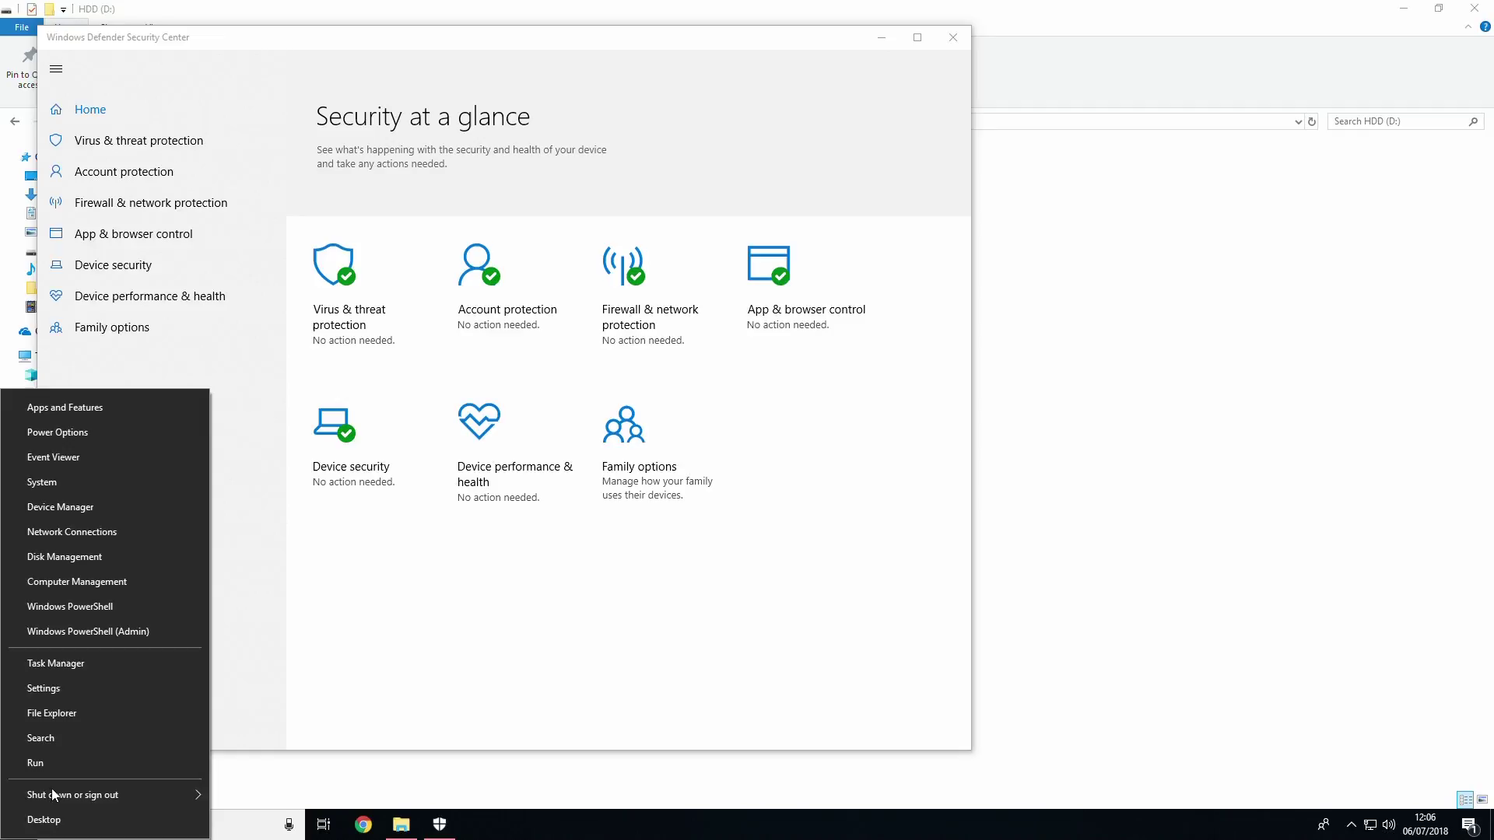
{"action": "left_click", "coordinate": [243, 682]}
{"action": "key", "text": "super"}
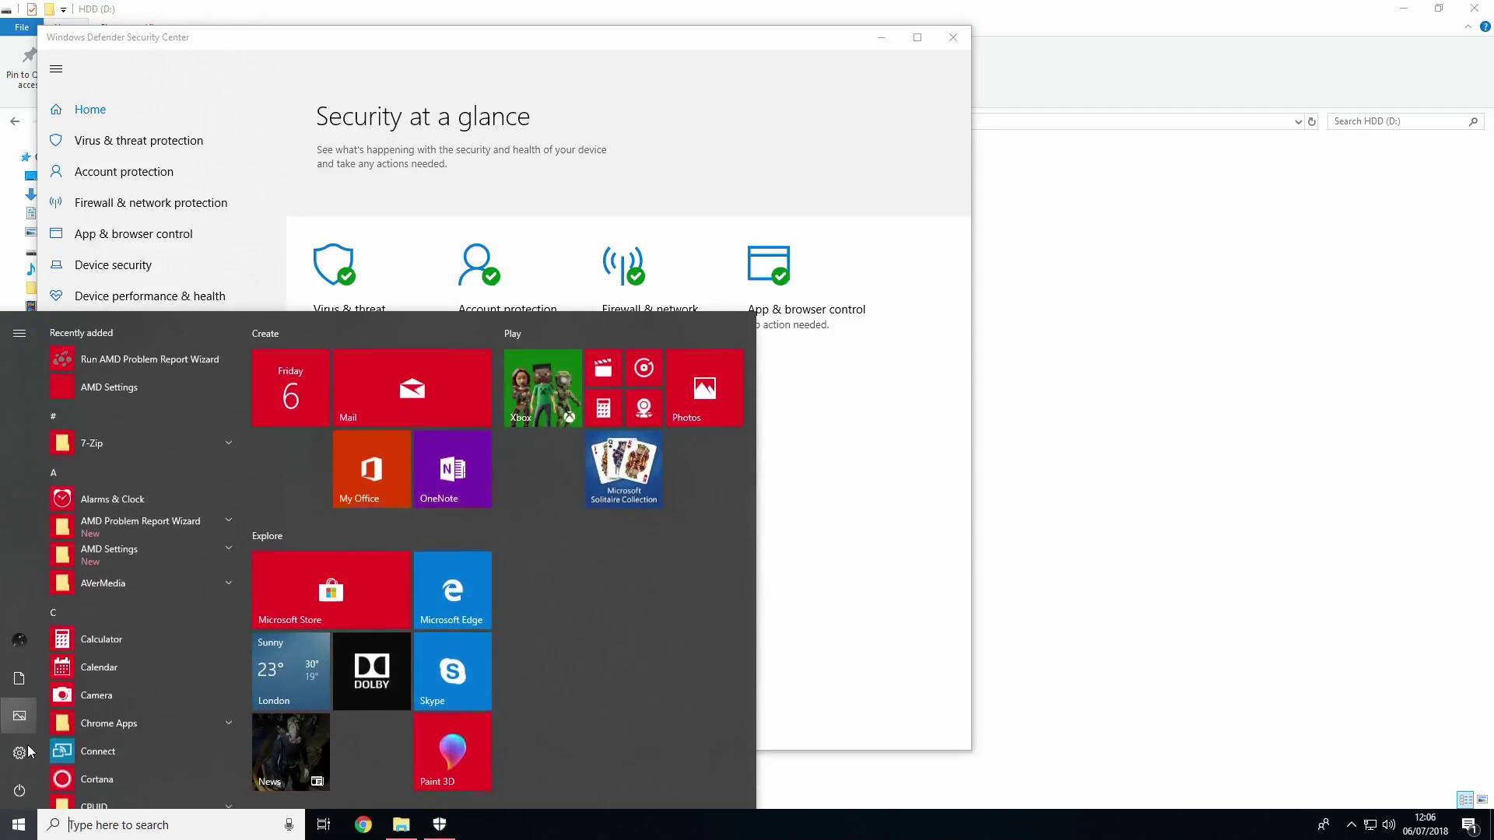
{"action": "left_click", "coordinate": [893, 592]}
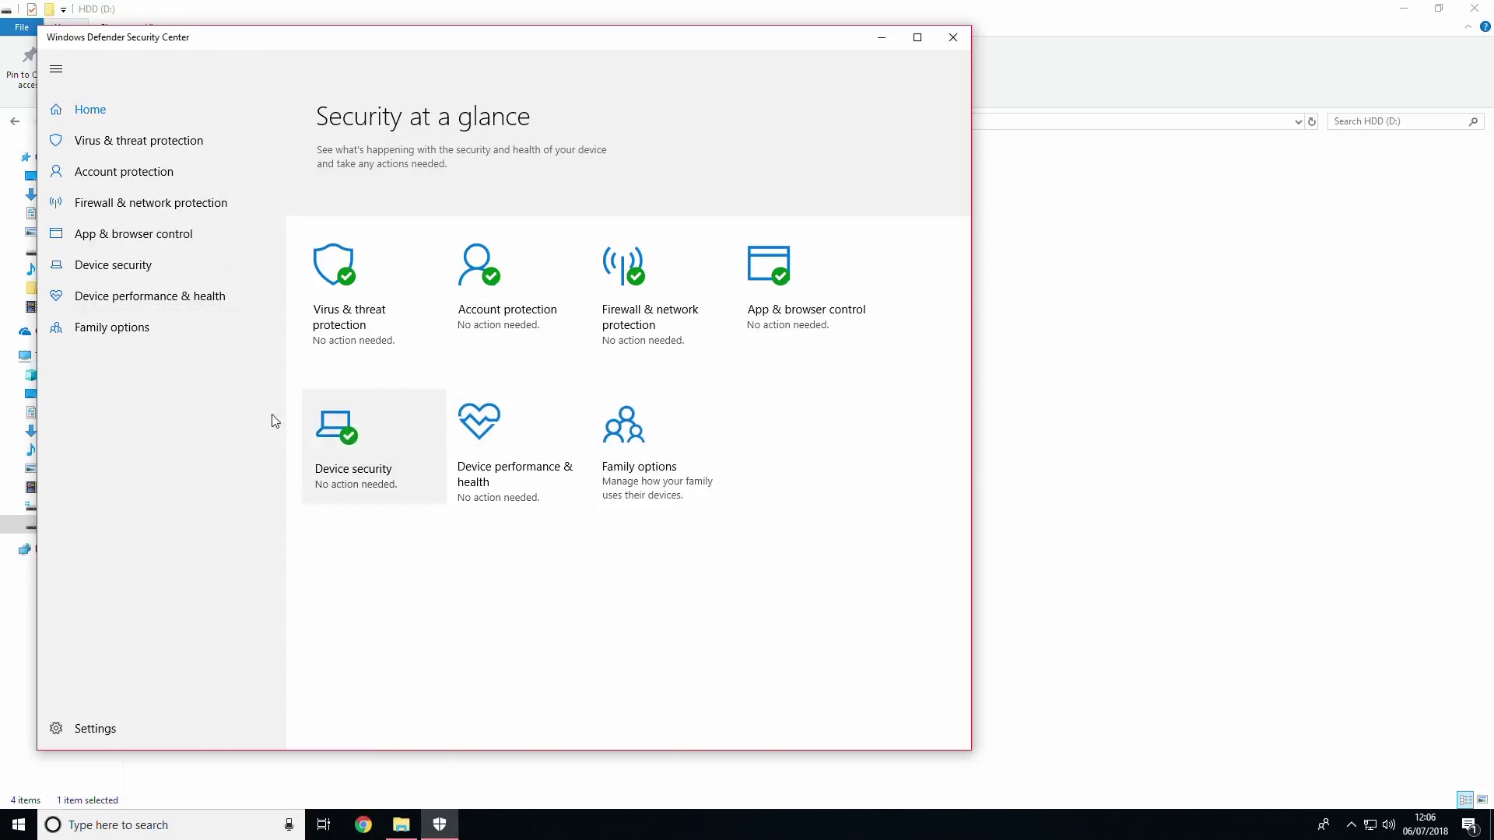
- Open the antivirus exclusions page from the virus and threat protection settings
{"action": "left_click", "coordinate": [111, 729]}
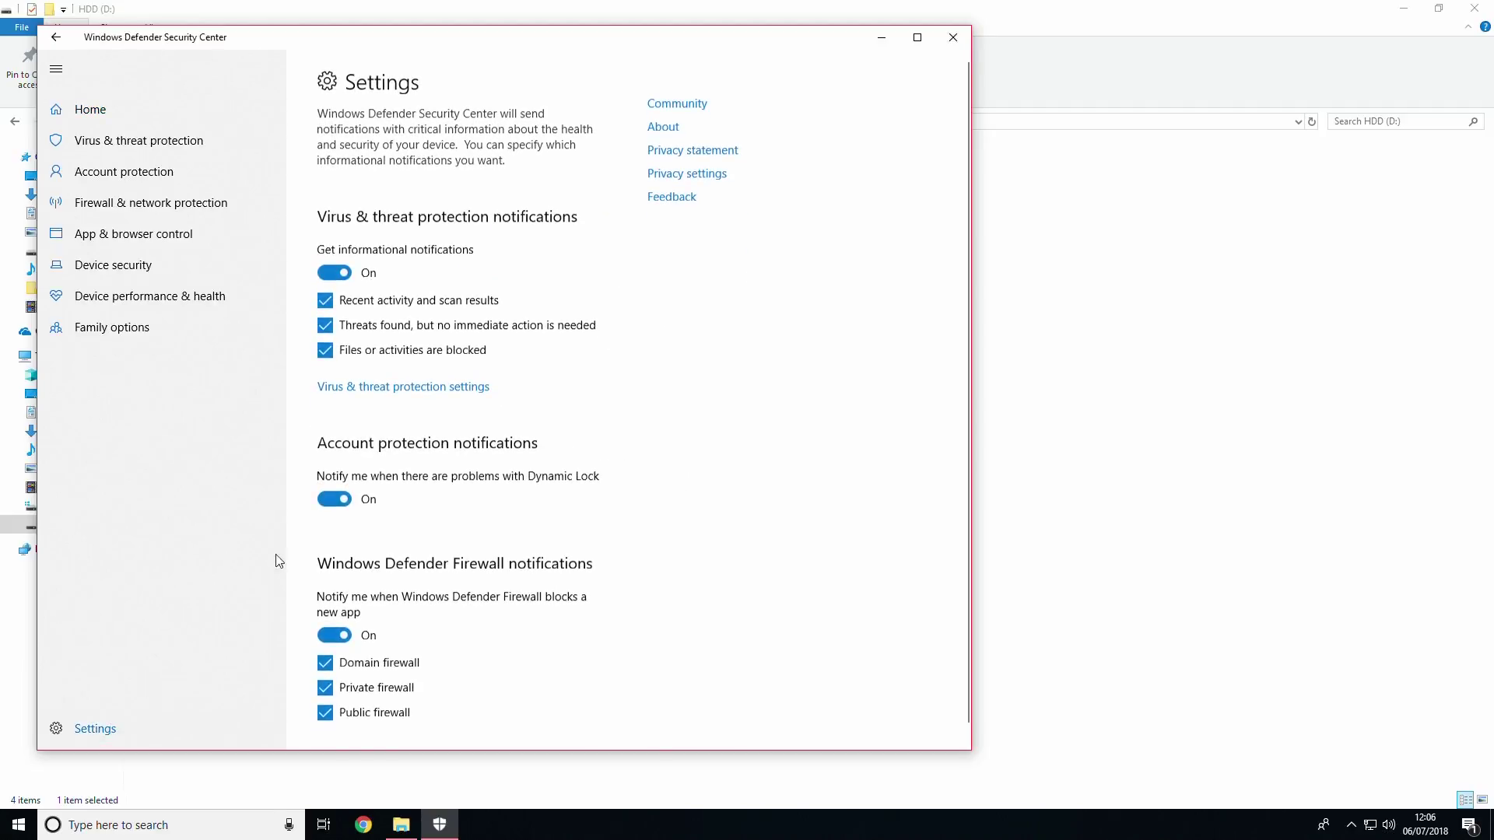
{"action": "scroll", "coordinate": [539, 477], "scroll_direction": "down", "scroll_amount": 1}
{"action": "scroll", "coordinate": [540, 477], "scroll_direction": "up", "scroll_amount": 1}
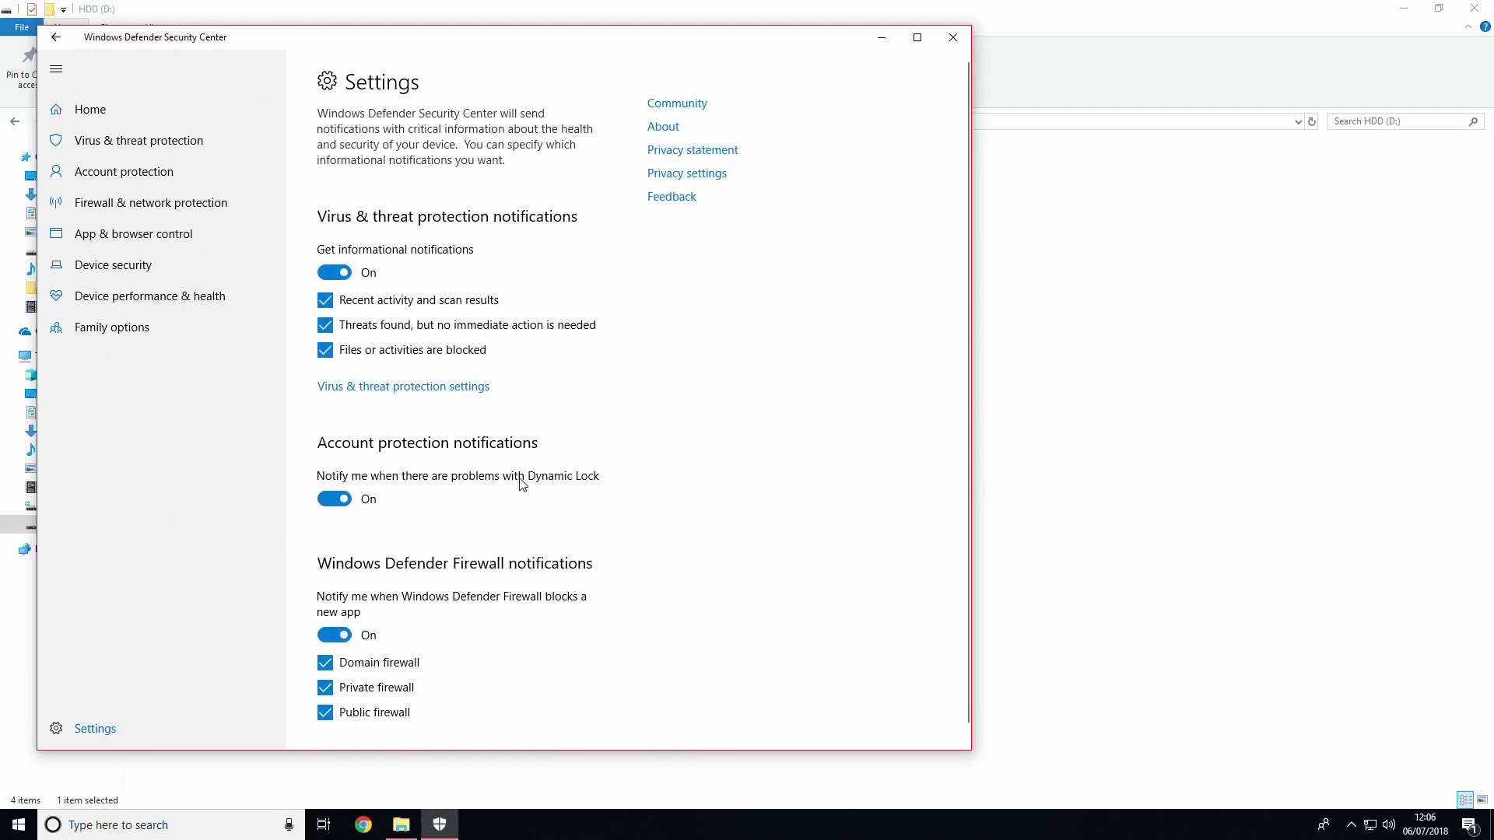
{"action": "left_click", "coordinate": [451, 391]}
{"action": "scroll", "coordinate": [467, 435], "scroll_direction": "down", "scroll_amount": 5}
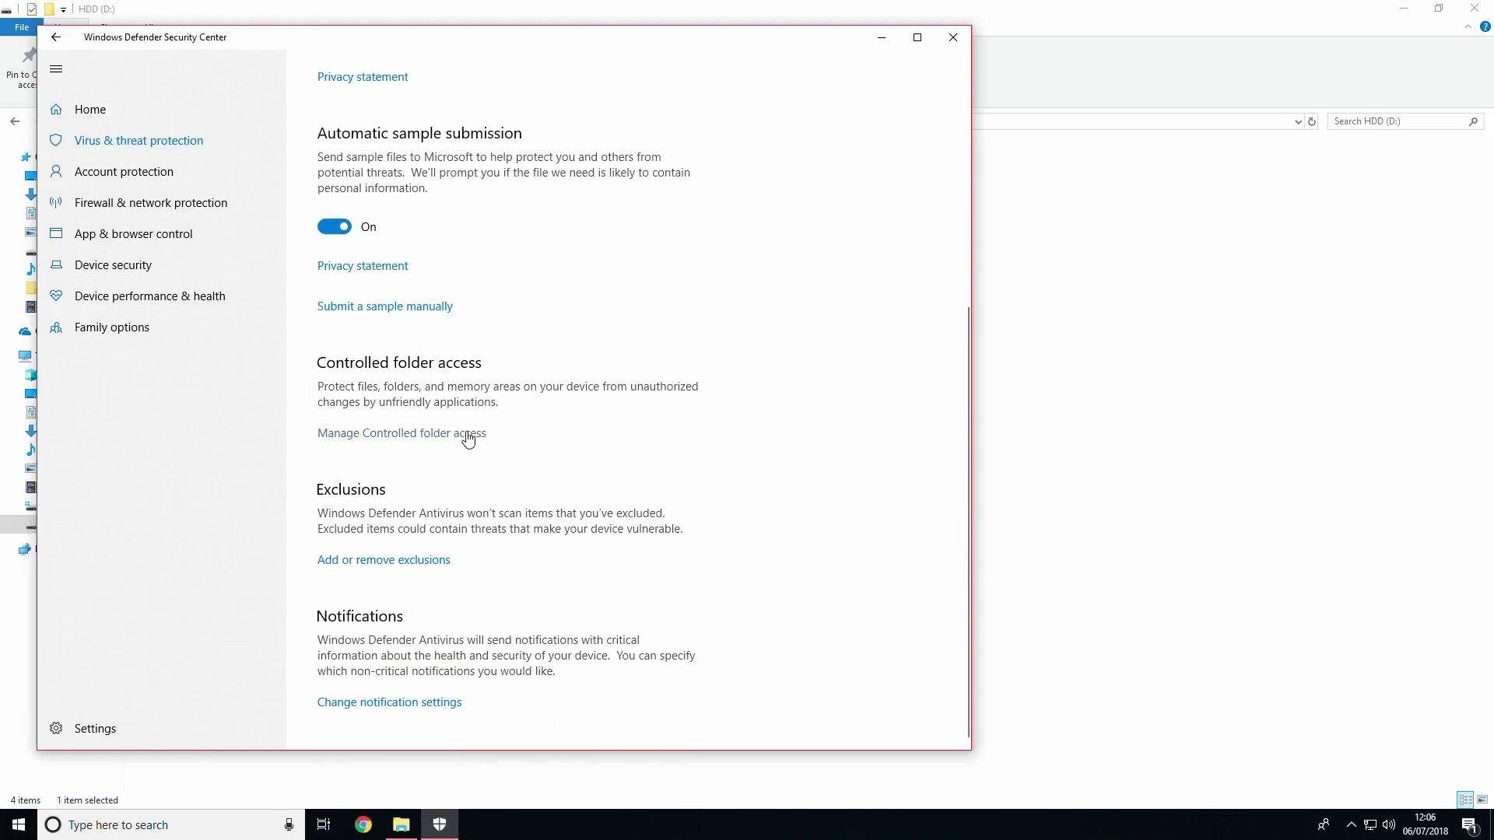
{"action": "left_click", "coordinate": [420, 561]}
- Add the AMD Miner folder on HDD (D:) as an antivirus exclusion and allow the change to the device
{"action": "left_click", "coordinate": [385, 194]}
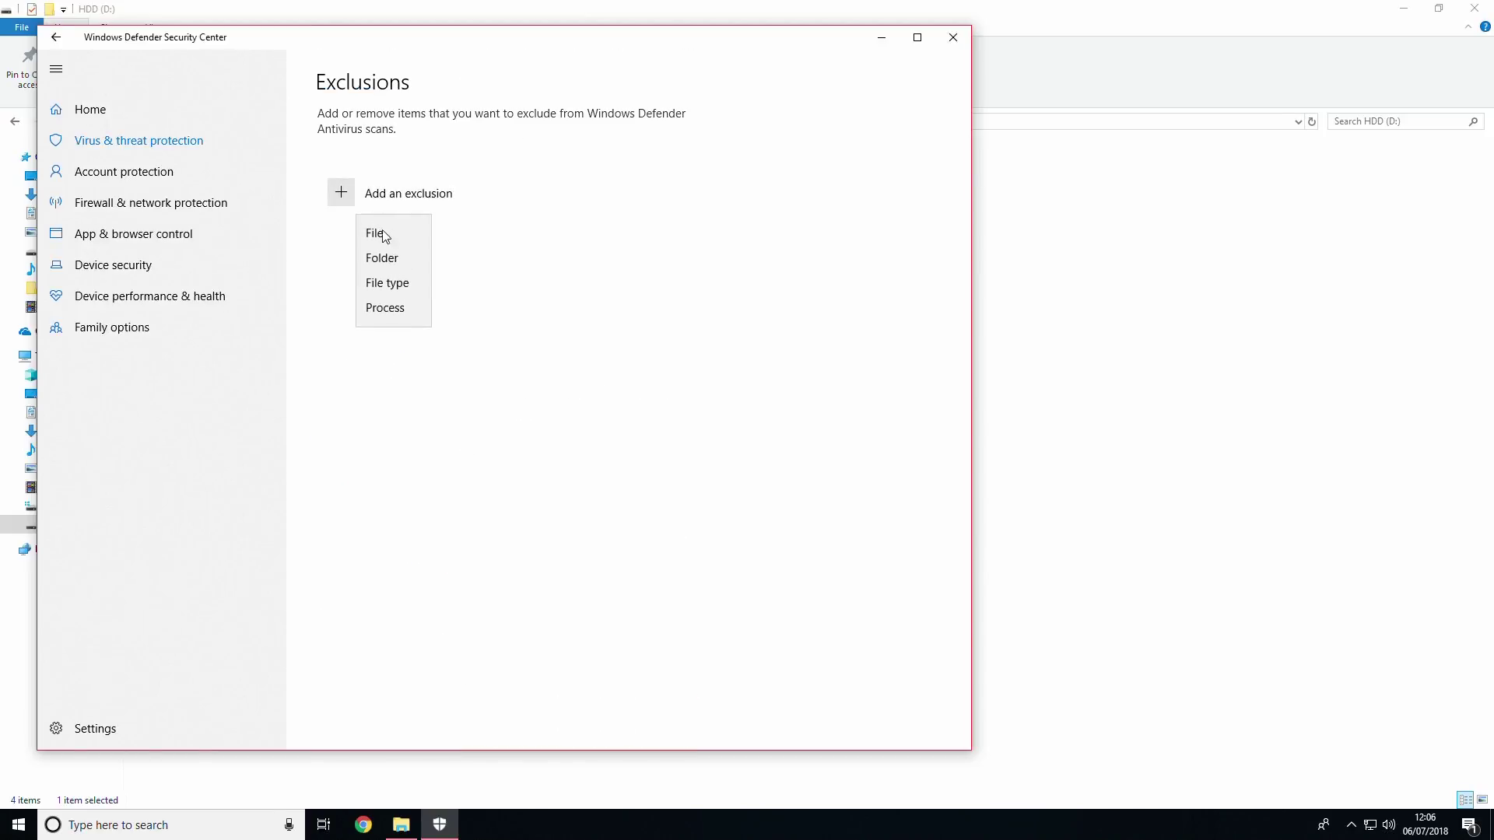
{"action": "left_click", "coordinate": [393, 257]}
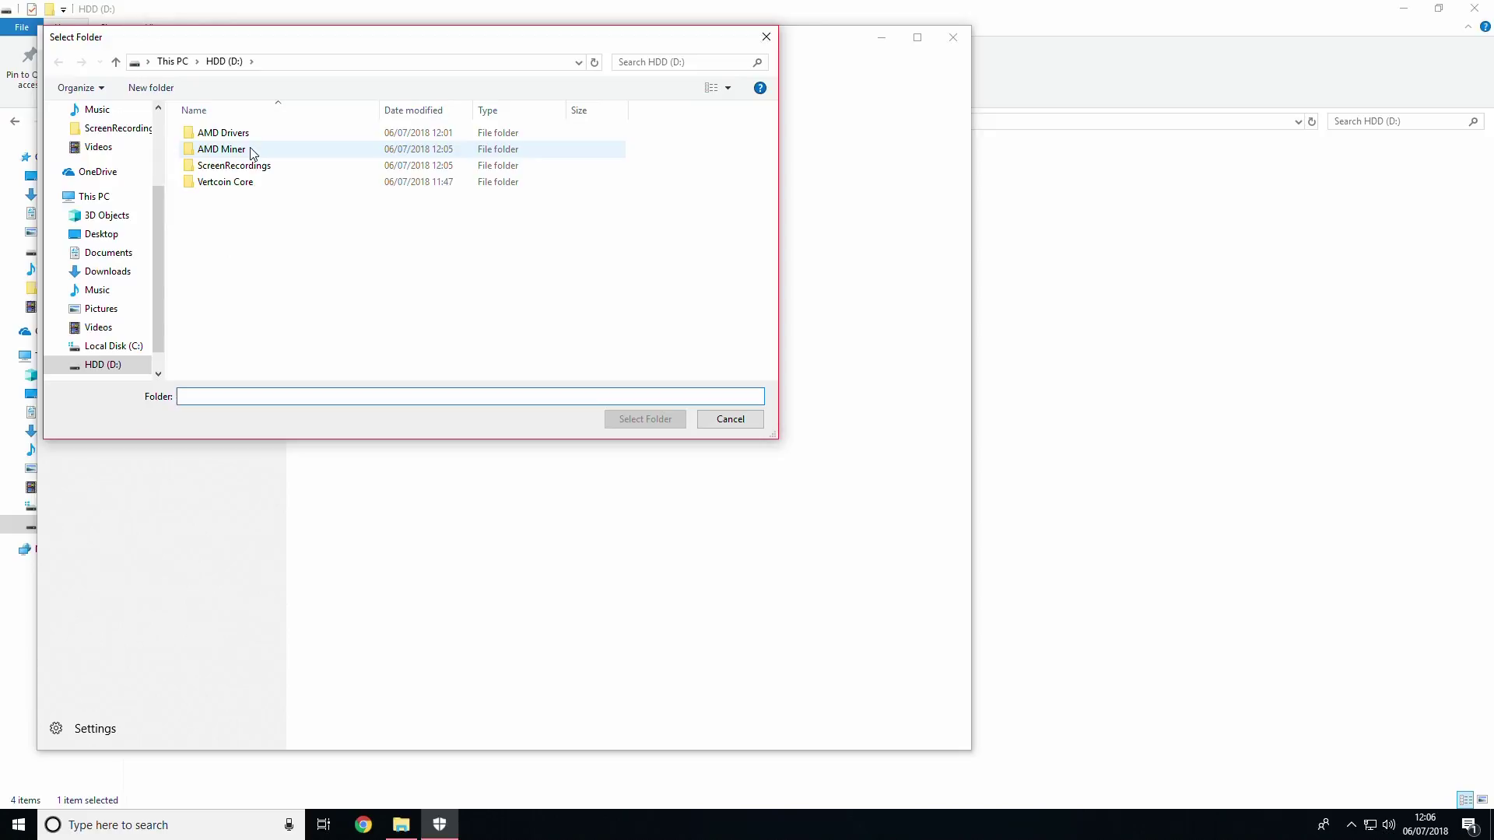
{"action": "left_click", "coordinate": [256, 155]}
{"action": "left_click", "coordinate": [645, 419]}
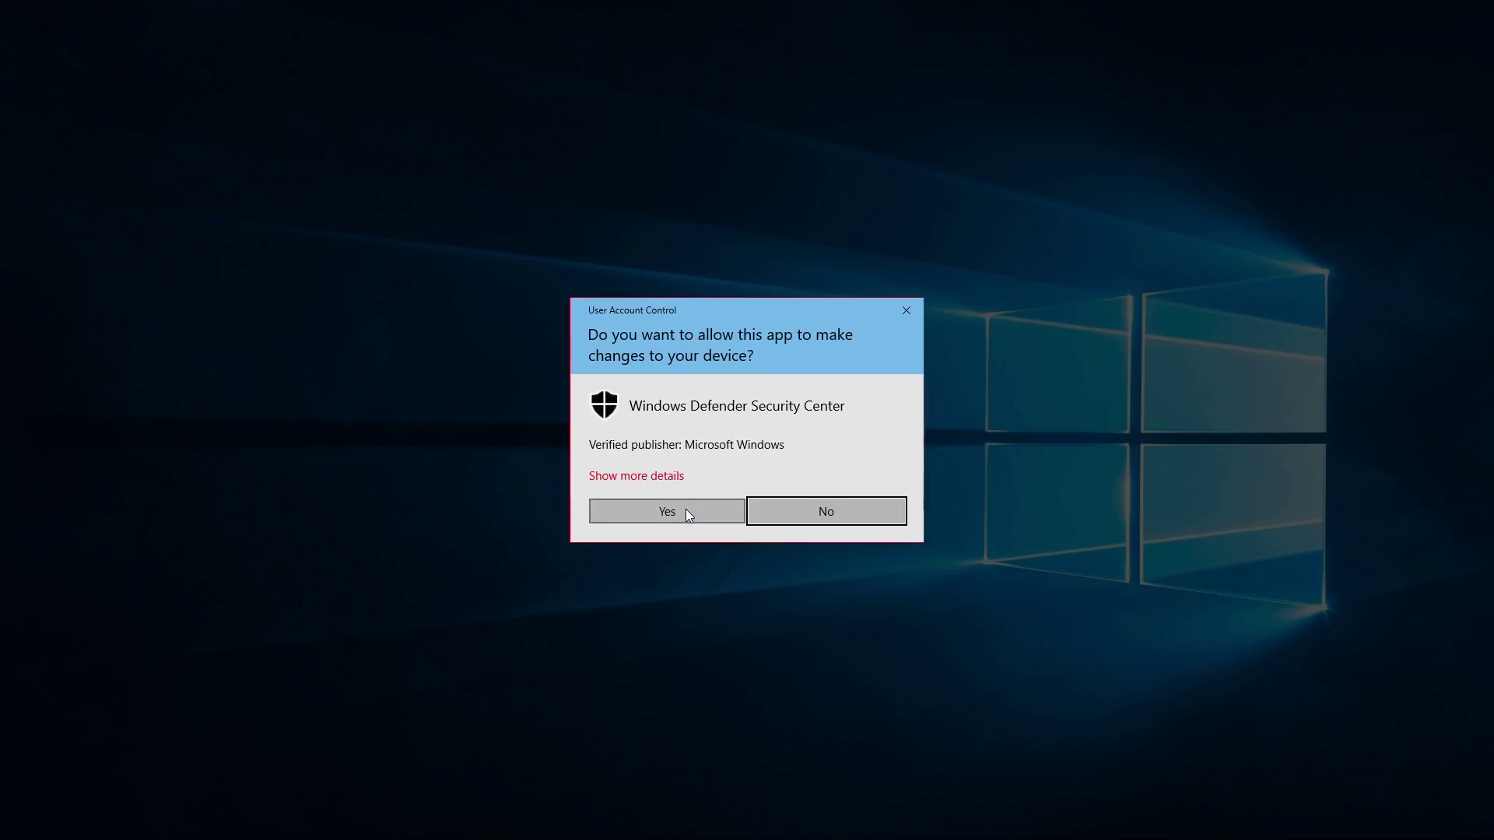
{"action": "left_click", "coordinate": [685, 508]}
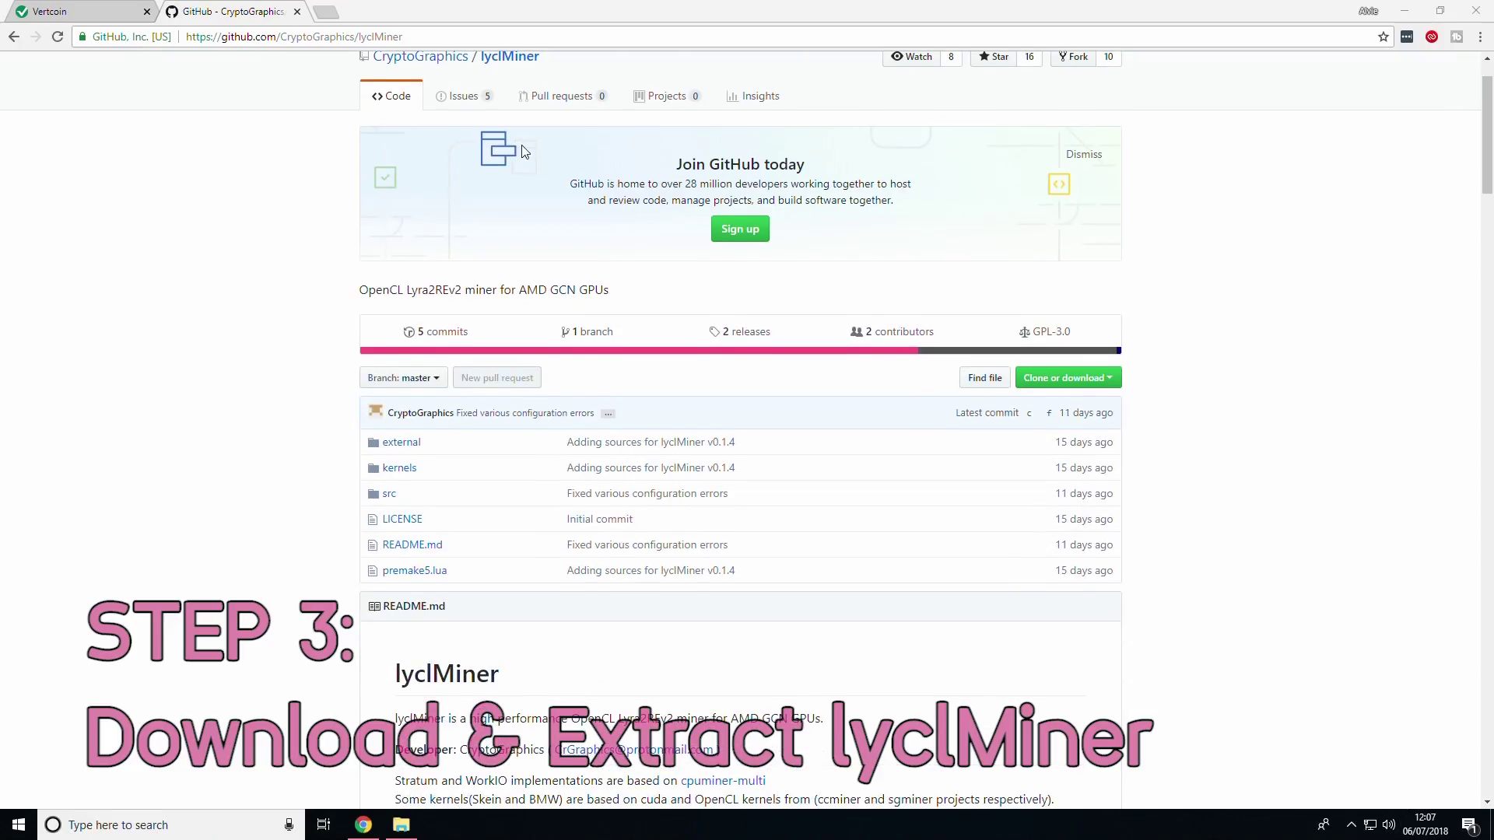
{"action": "scroll", "coordinate": [517, 146], "scroll_direction": "up", "scroll_amount": 1}
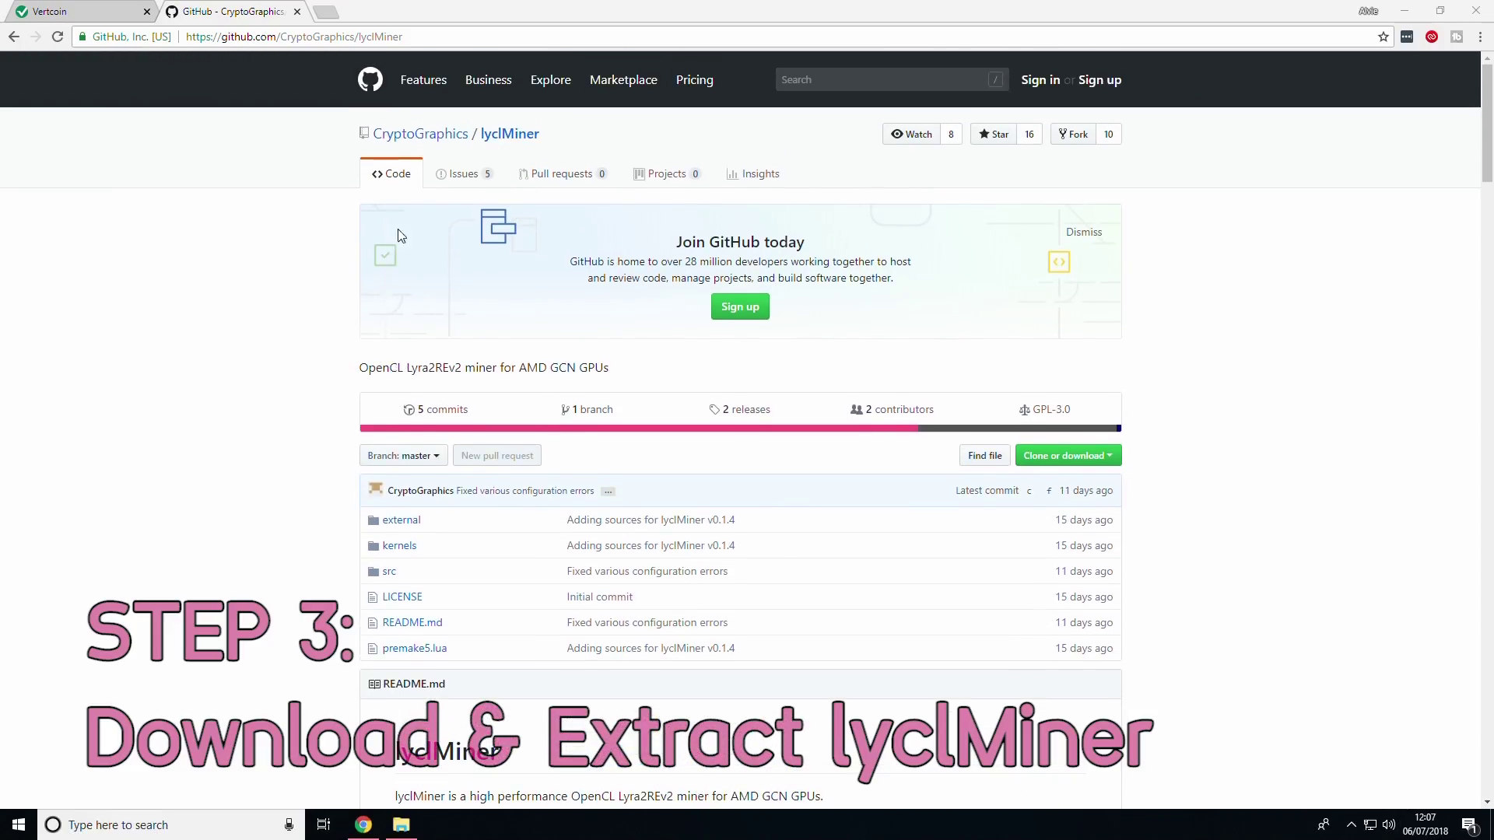
{"action": "left_click_drag", "start_coordinate": [481, 139], "coordinate": [491, 139]}
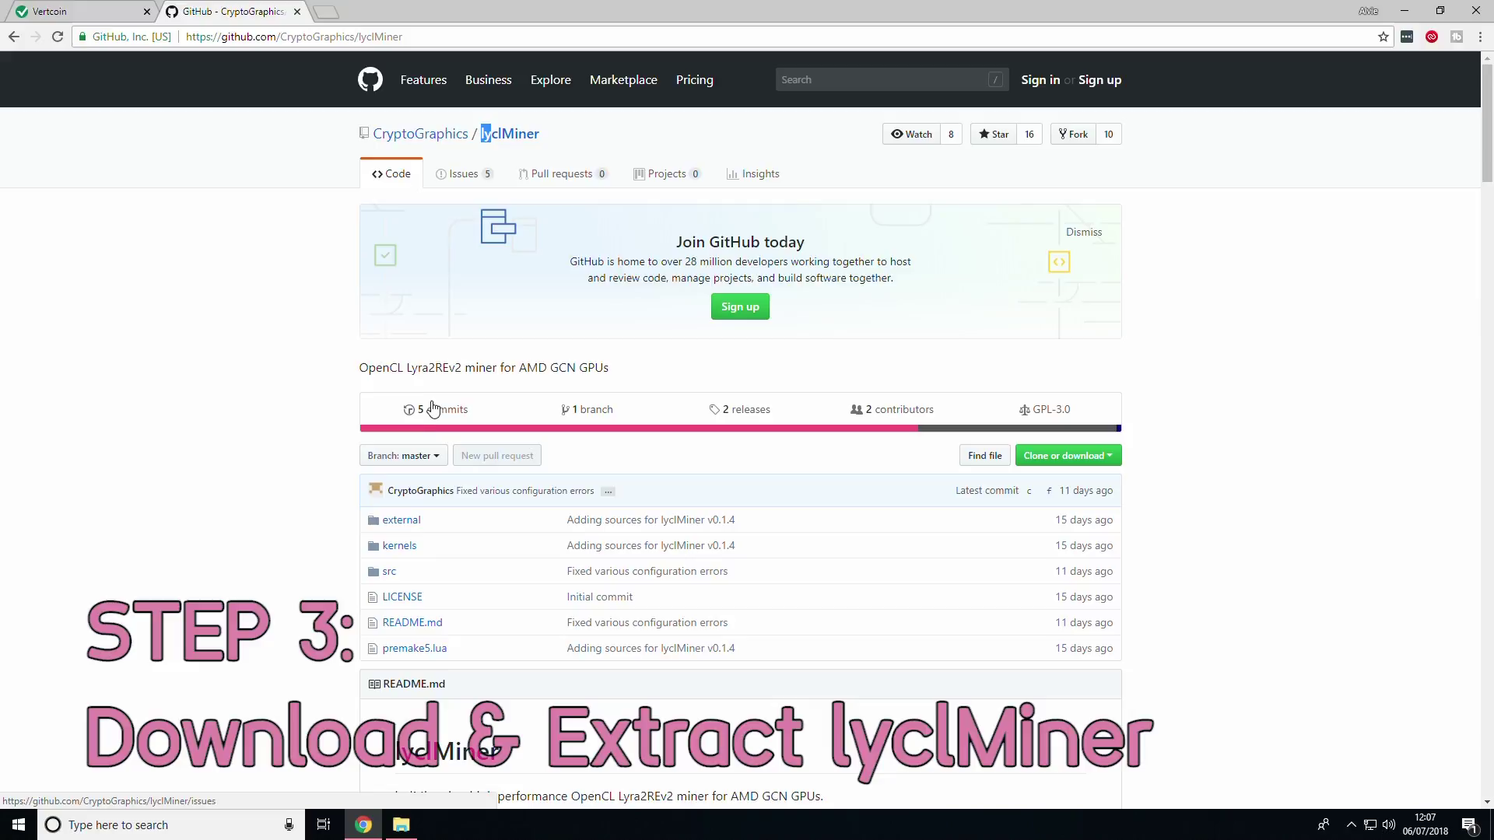
{"action": "left_click_drag", "start_coordinate": [406, 371], "coordinate": [467, 374]}
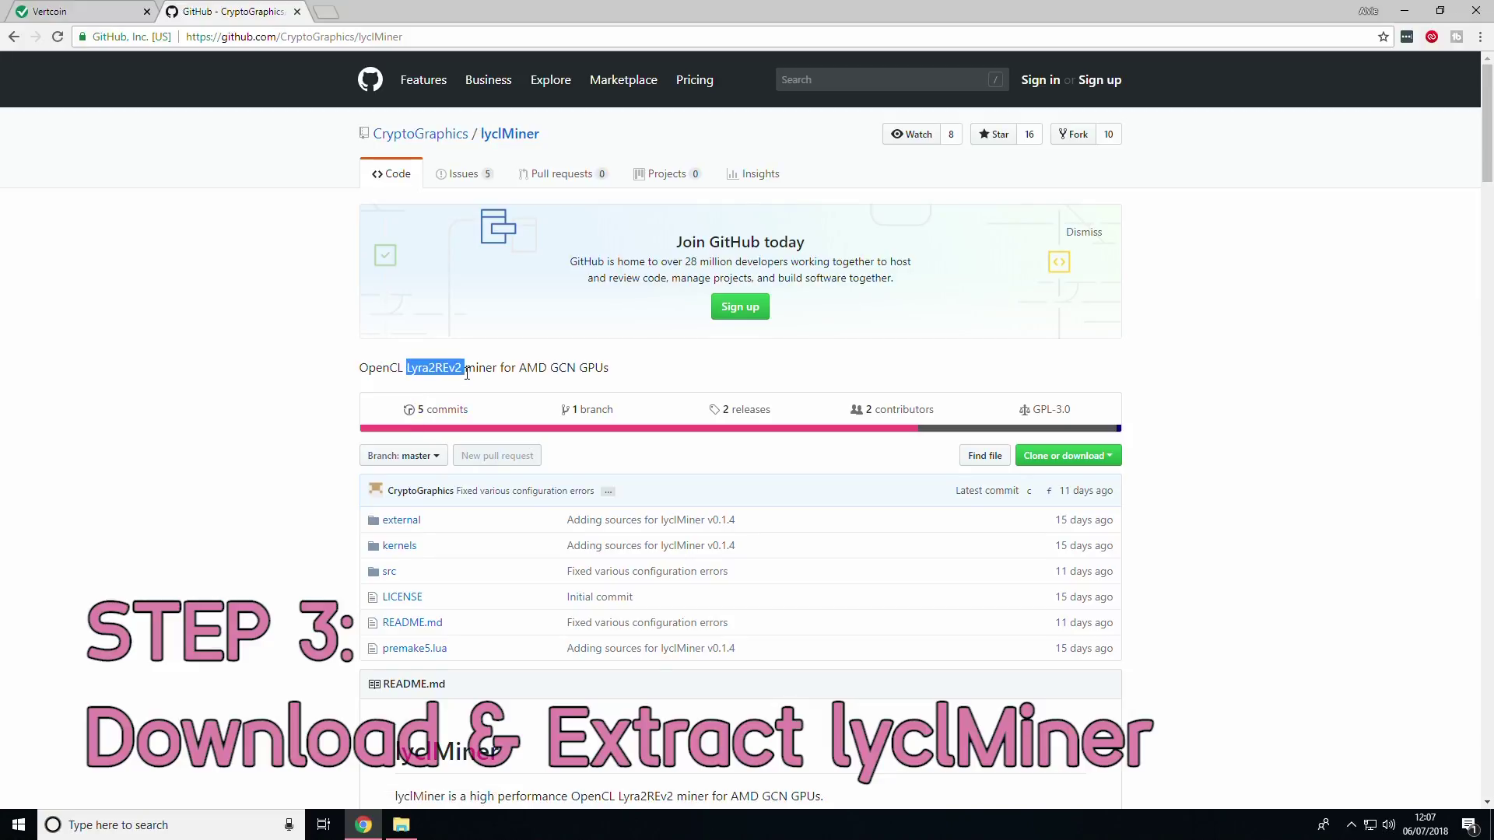
{"action": "left_click", "coordinate": [466, 375]}
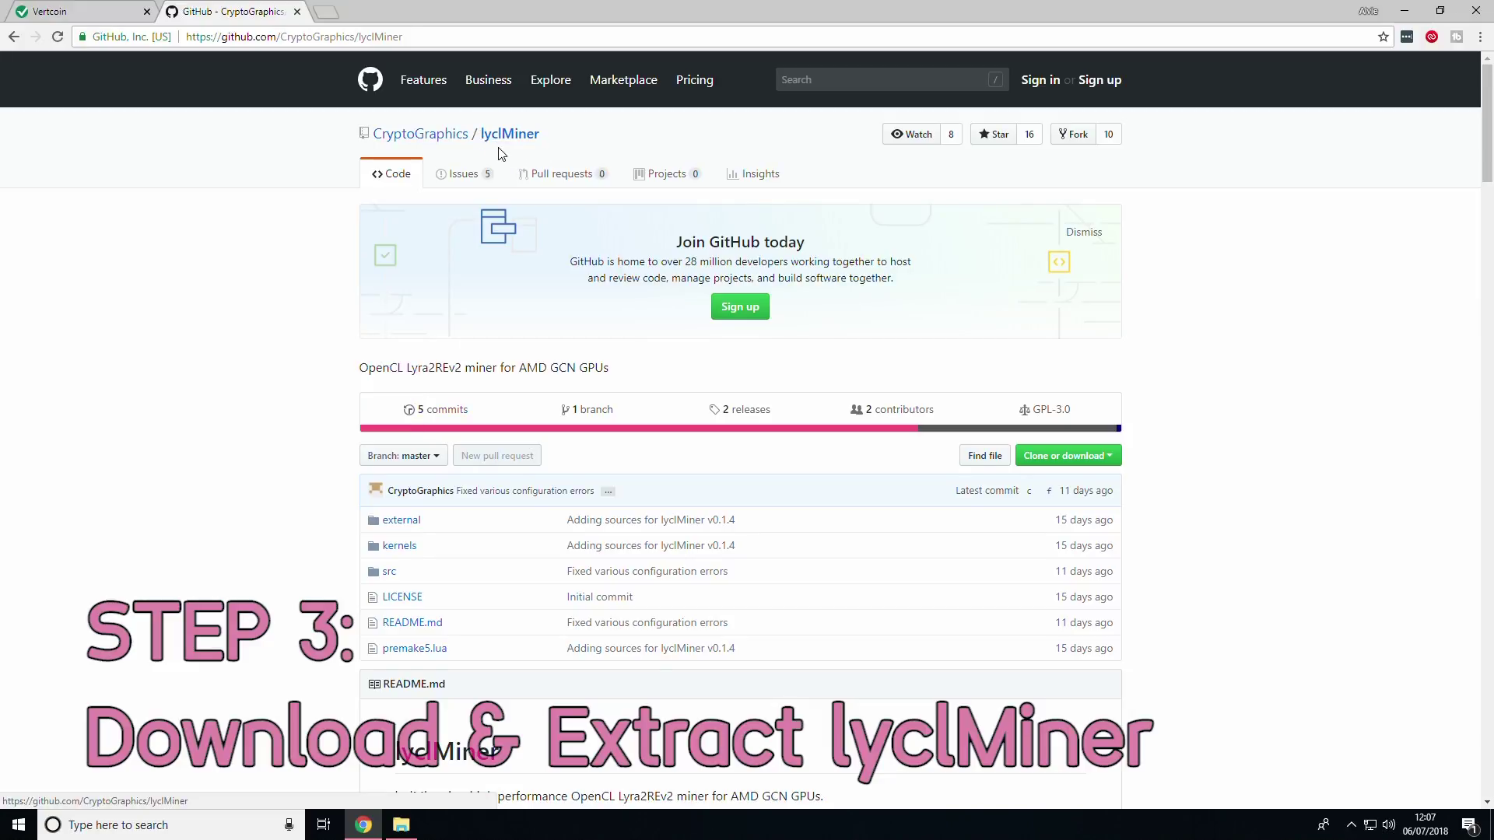
- Find the binary releases link in the lyclMiner README and open the releases page in a new browser tab
{"action": "left_click", "coordinate": [402, 375]}
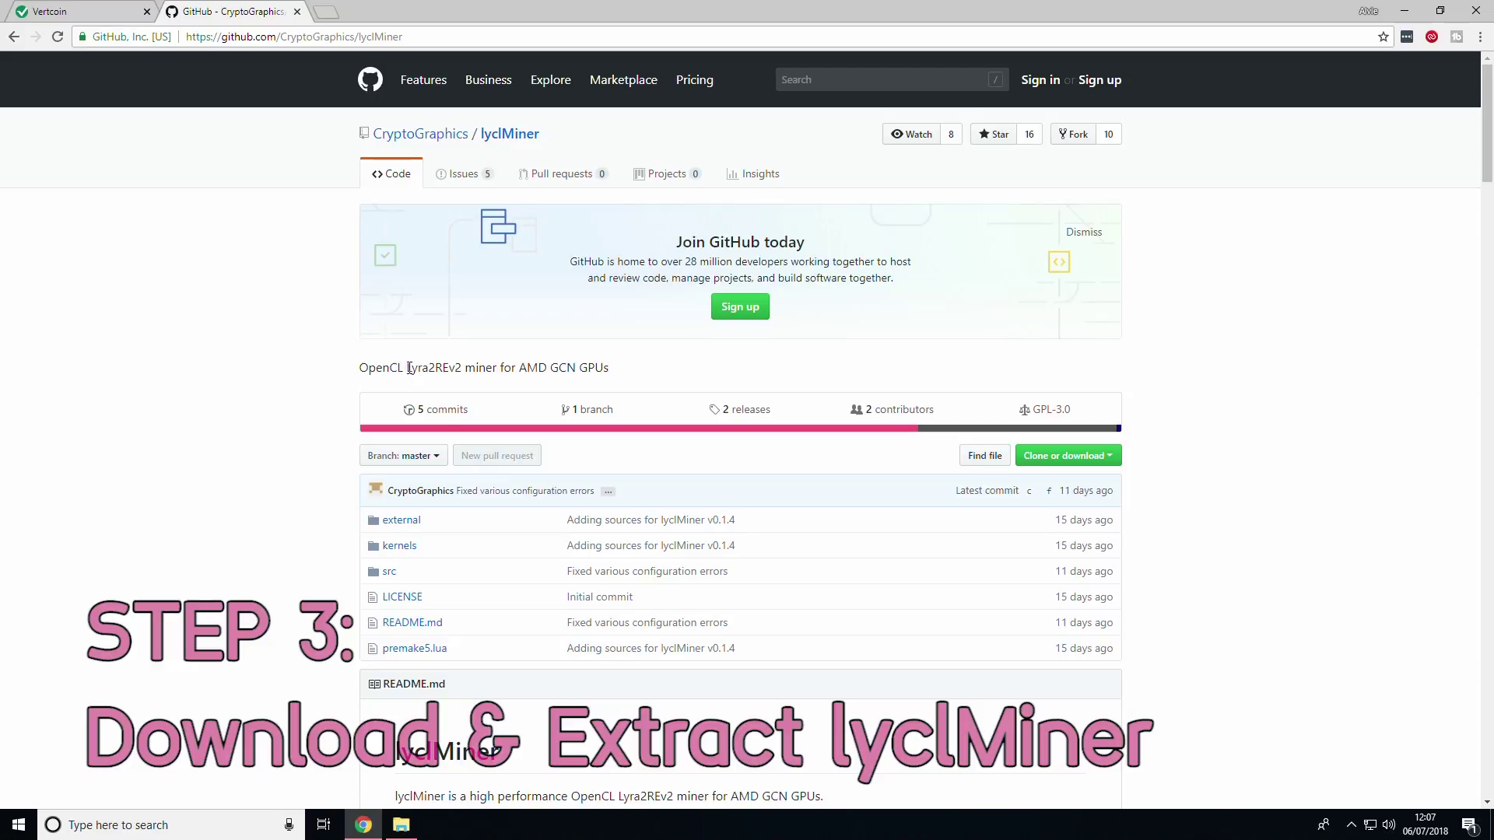
{"action": "scroll", "coordinate": [448, 480], "scroll_direction": "down", "scroll_amount": 6}
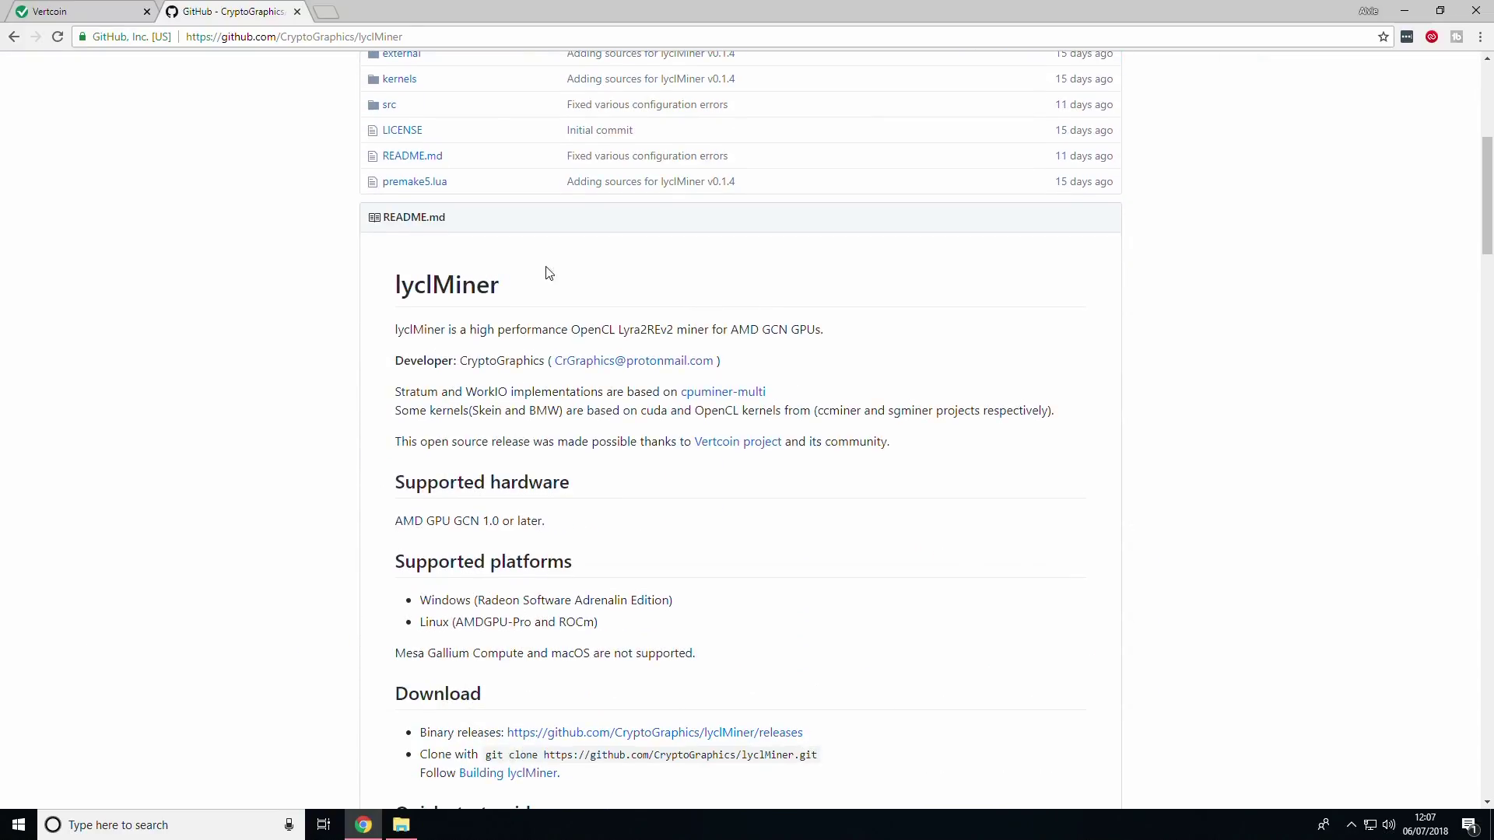
{"action": "scroll", "coordinate": [592, 385], "scroll_direction": "down", "scroll_amount": 8}
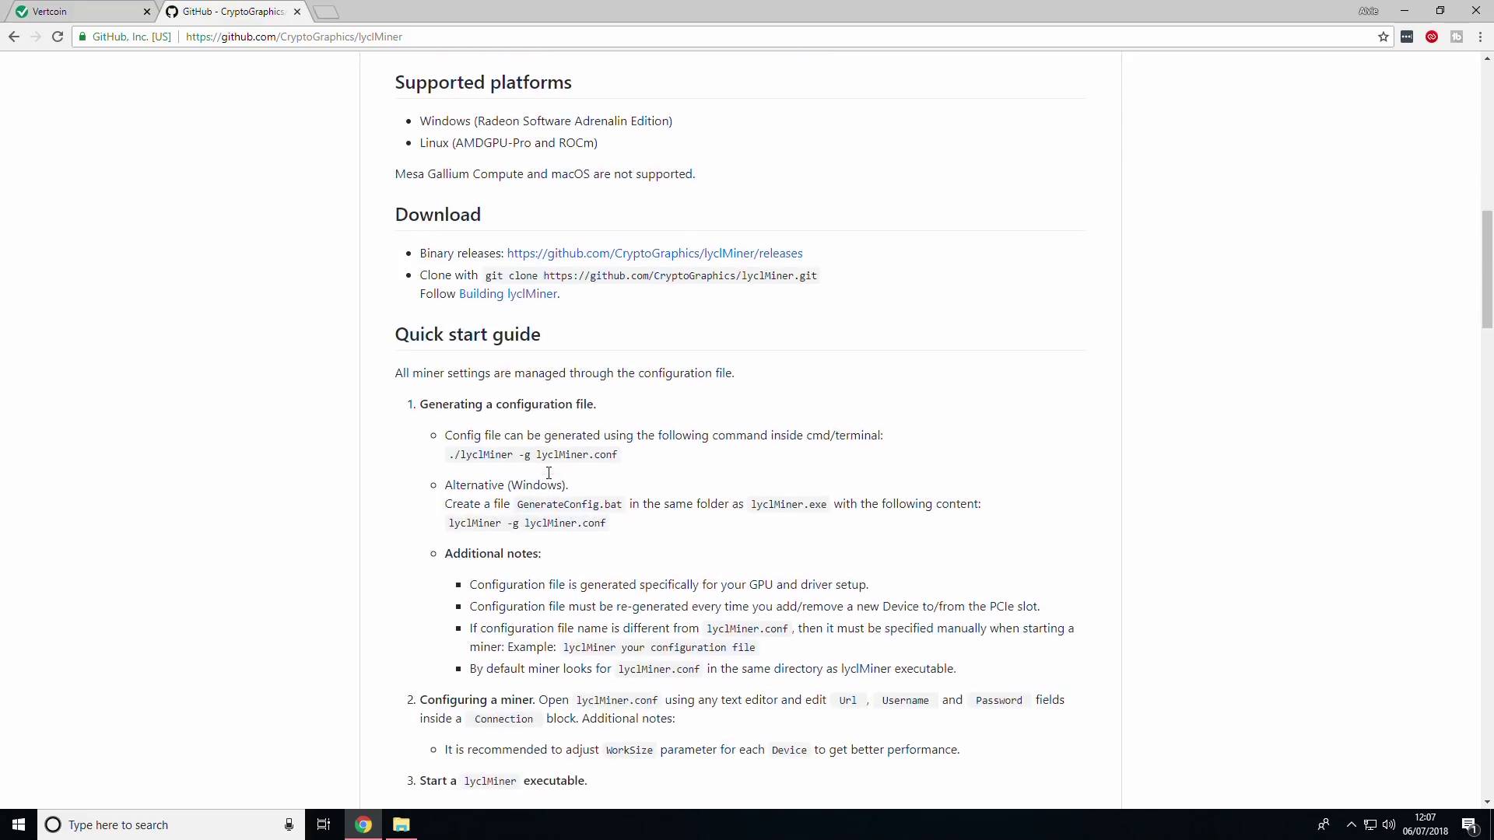
{"action": "scroll", "coordinate": [547, 473], "scroll_direction": "down", "scroll_amount": 5}
{"action": "scroll", "coordinate": [548, 473], "scroll_direction": "up", "scroll_amount": 9}
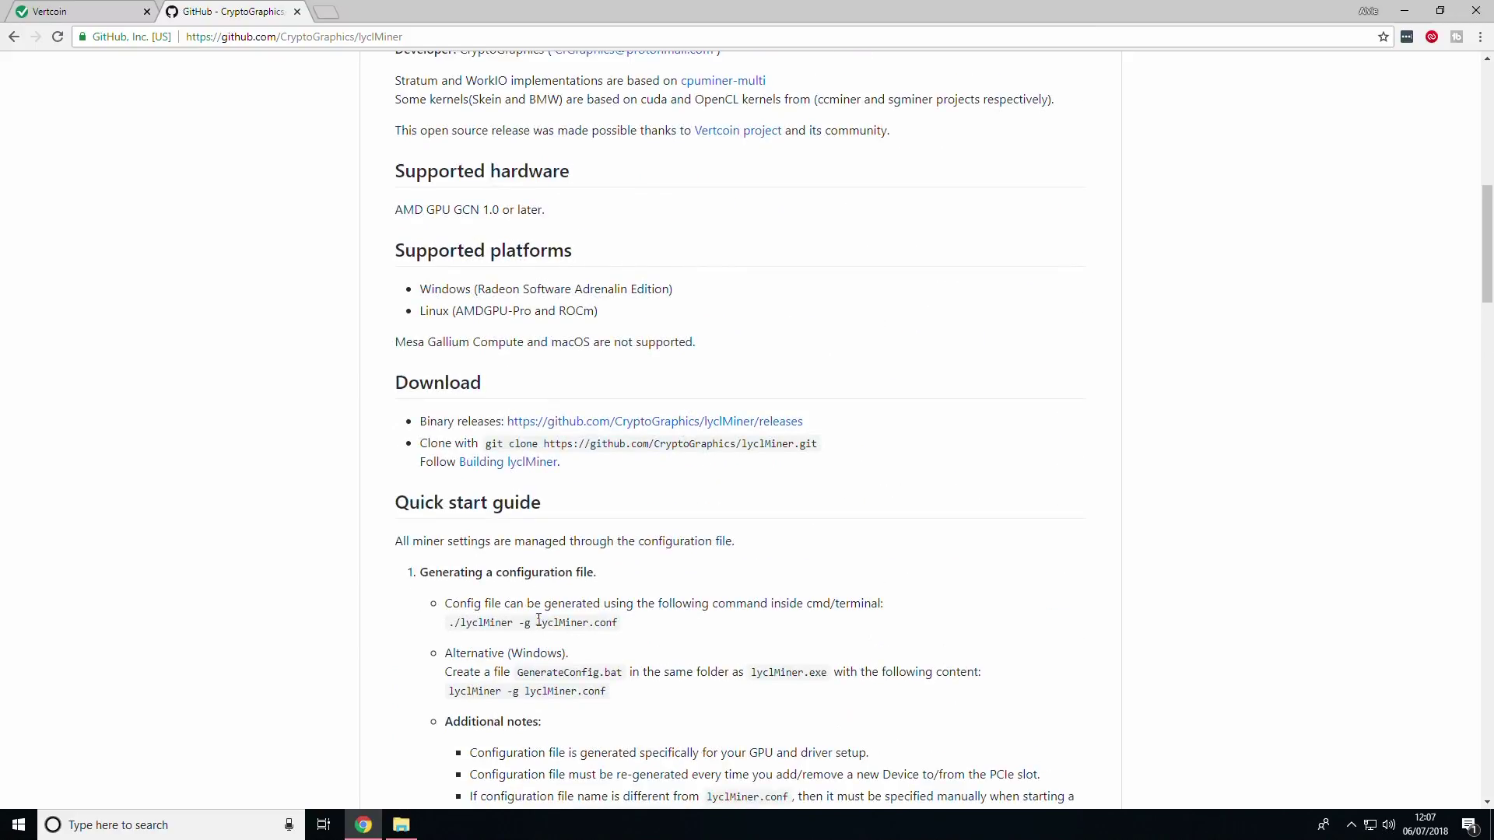
{"action": "middle_click", "coordinate": [565, 423]}
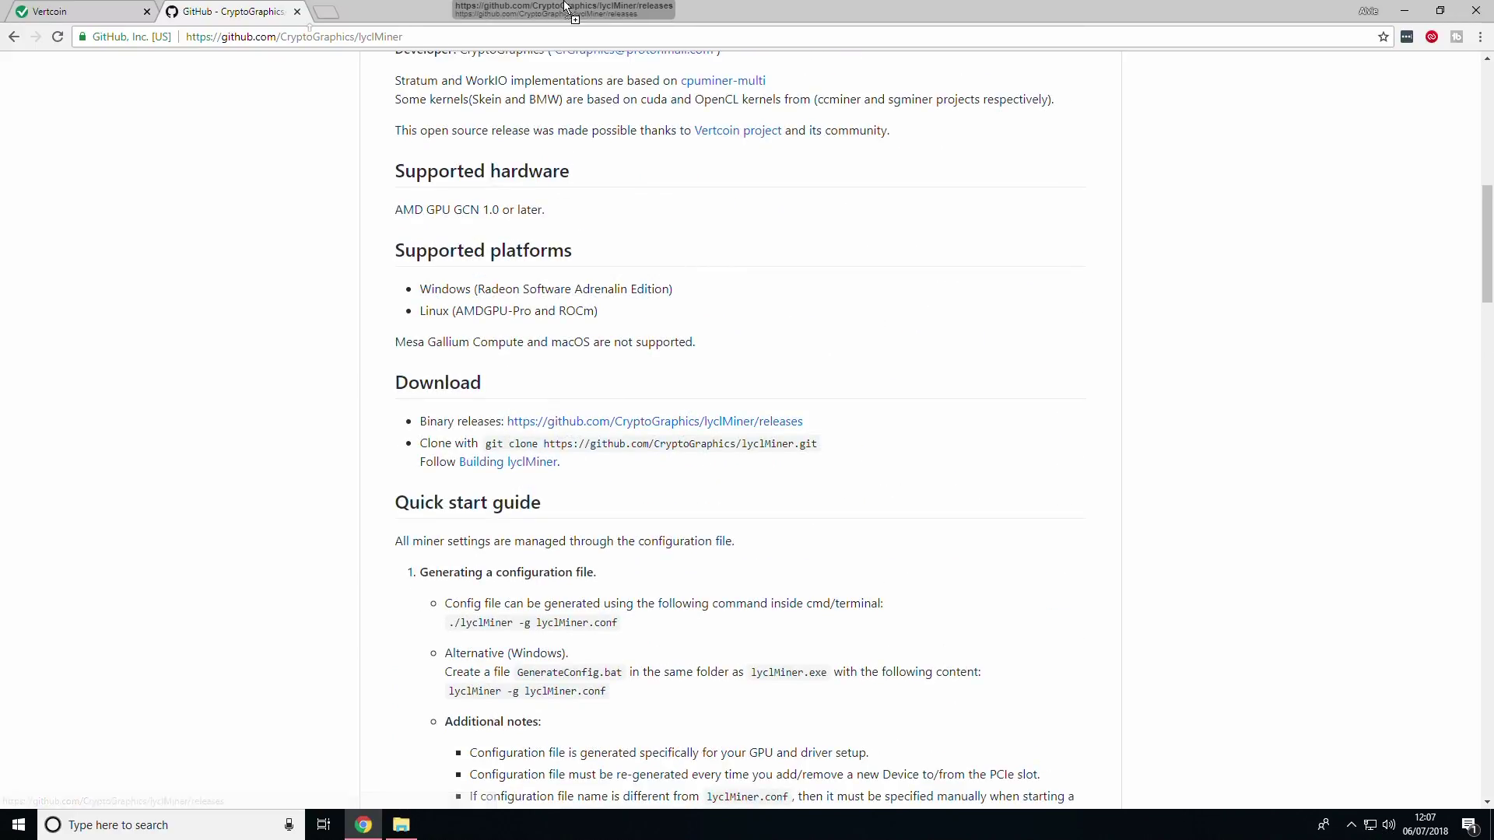
{"action": "key", "text": "ctrl+Tab"}
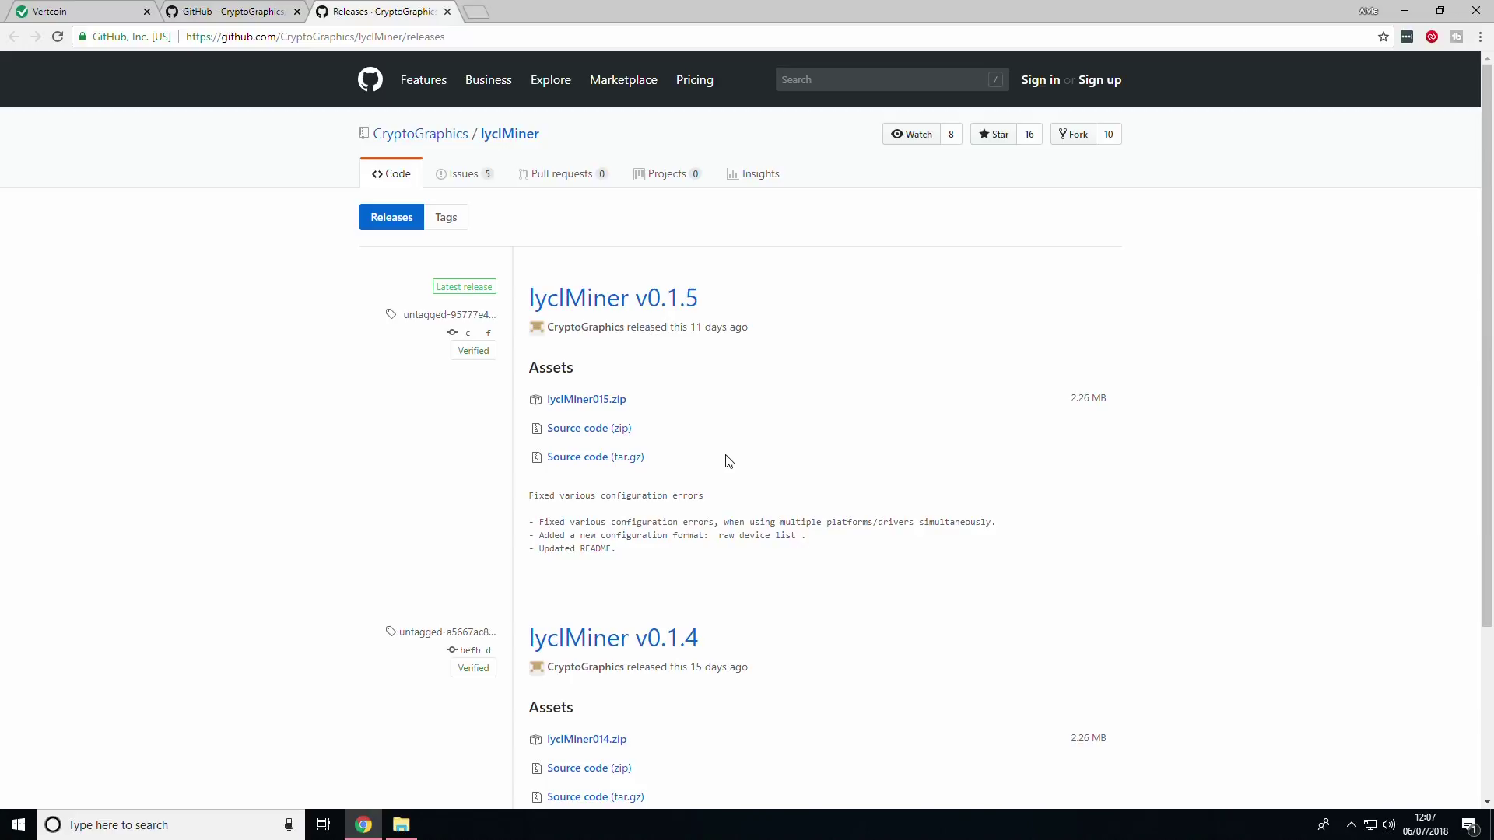
- Download lyclMiner015.zip from the v0.1.5 release and save it in the AMD Miner folder on HDD (D:)
{"action": "left_click", "coordinate": [616, 400]}
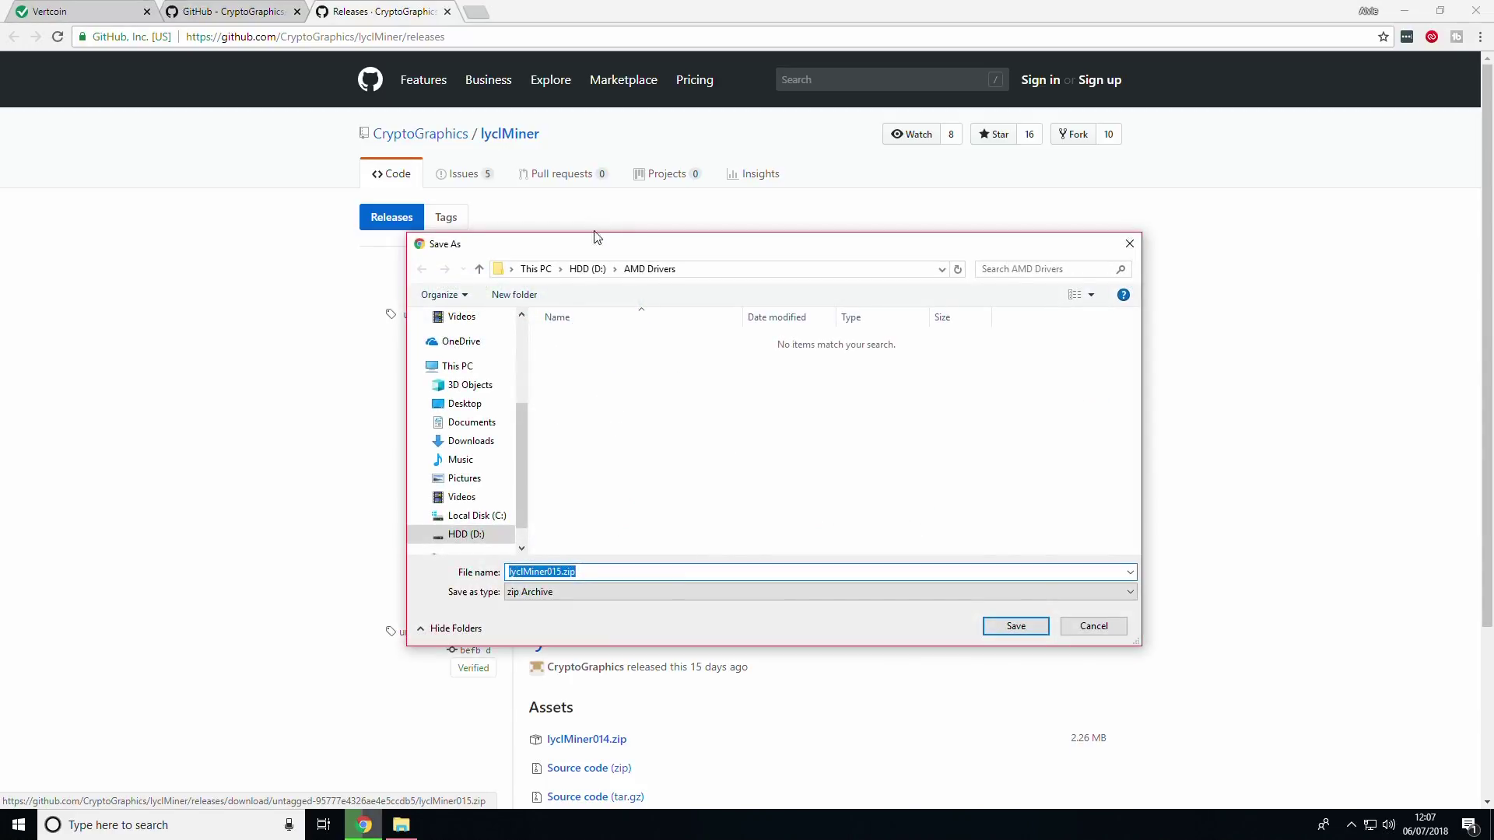
{"action": "left_click", "coordinate": [588, 269]}
{"action": "double_click", "coordinate": [591, 354]}
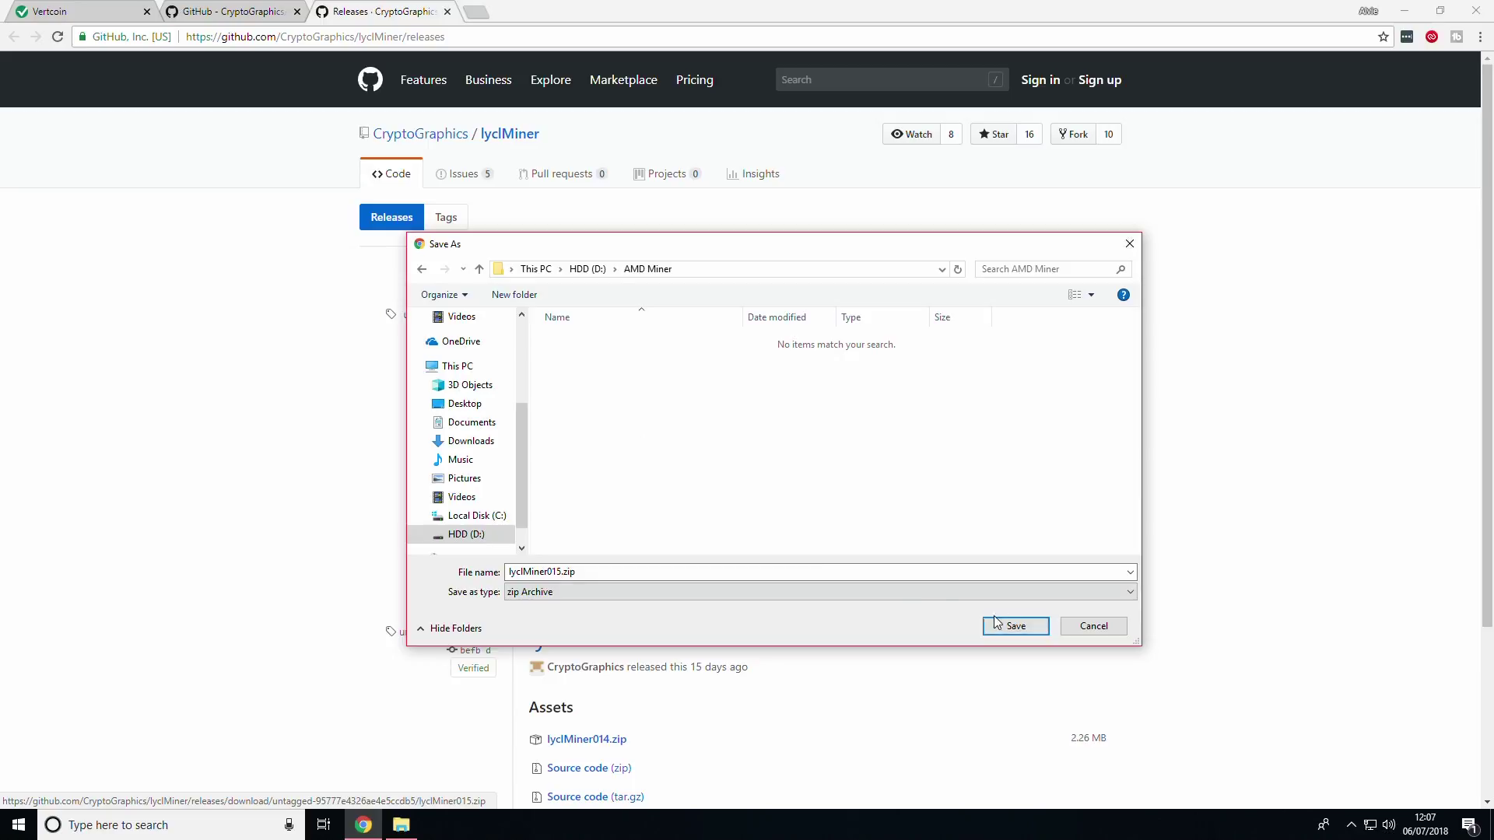
{"action": "left_click", "coordinate": [1015, 626]}
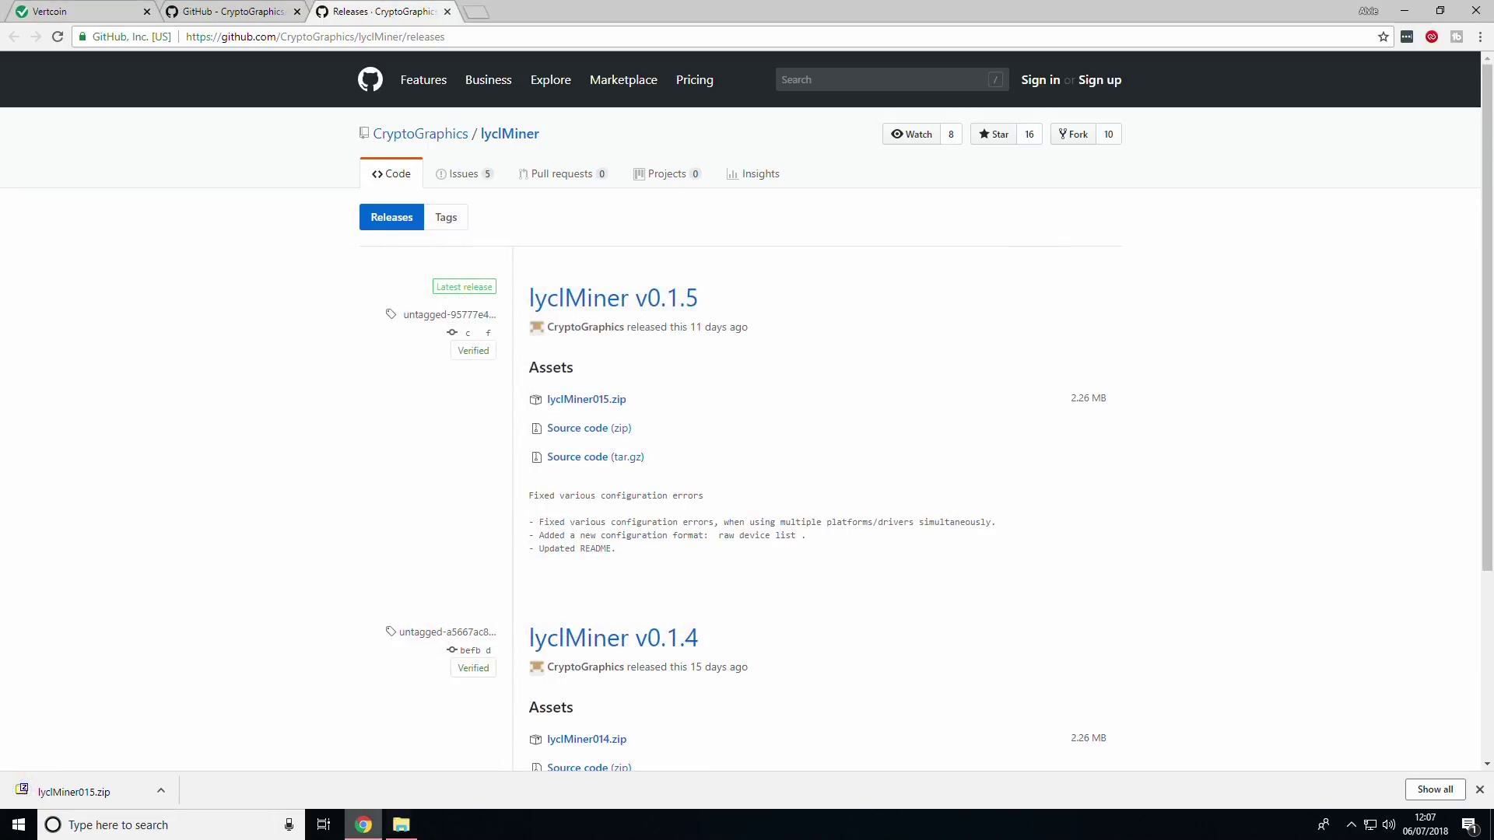
- In File Explorer, extract lyclMiner015.zip directly into the AMD Miner folder with 7-Zip and open the extracted lyclMiner015 folder
{"action": "left_click", "coordinate": [401, 827]}
{"action": "double_click", "coordinate": [221, 184]}
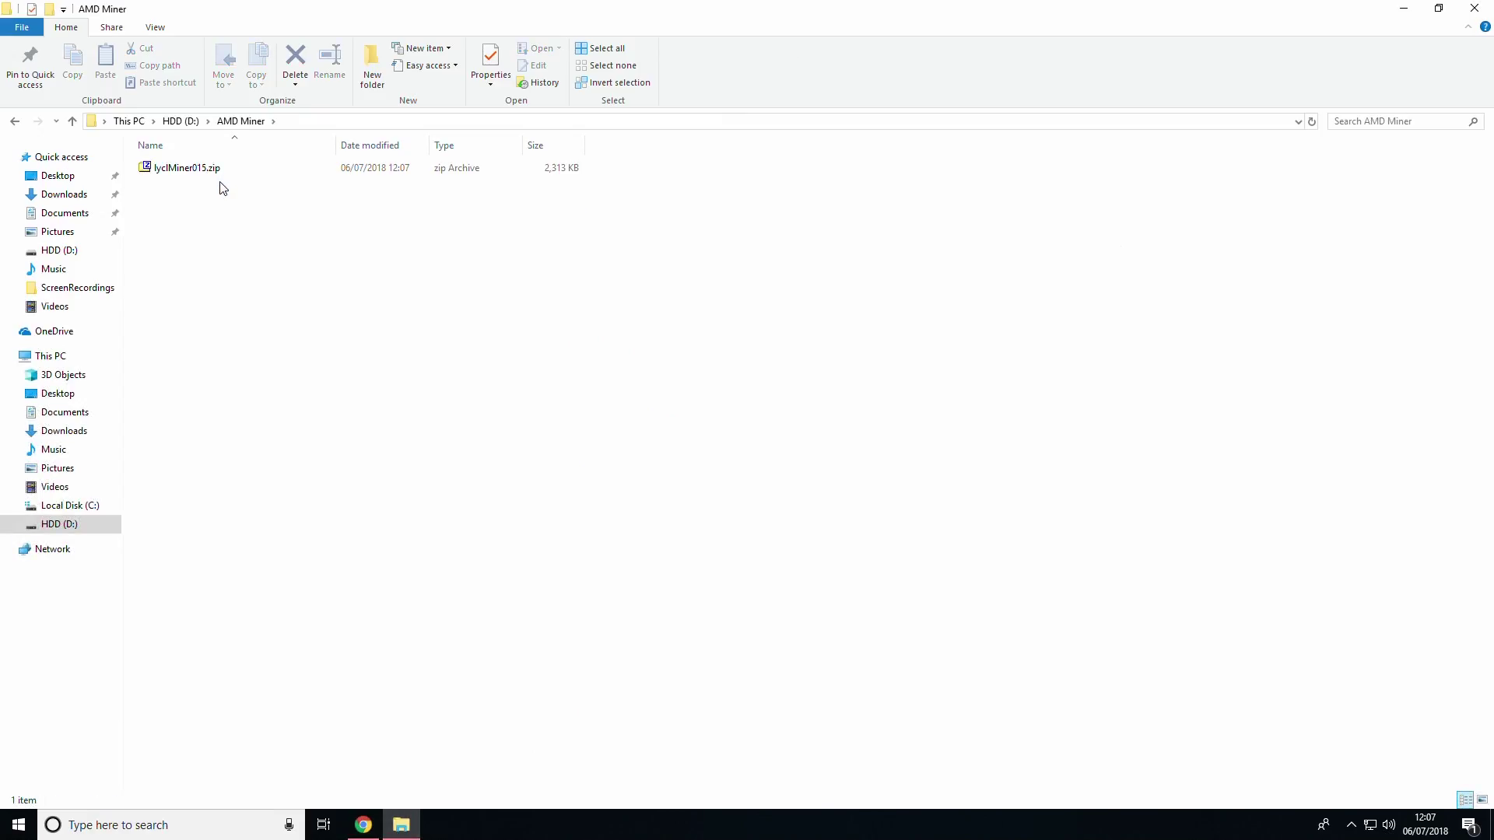
{"action": "left_click", "coordinate": [223, 168]}
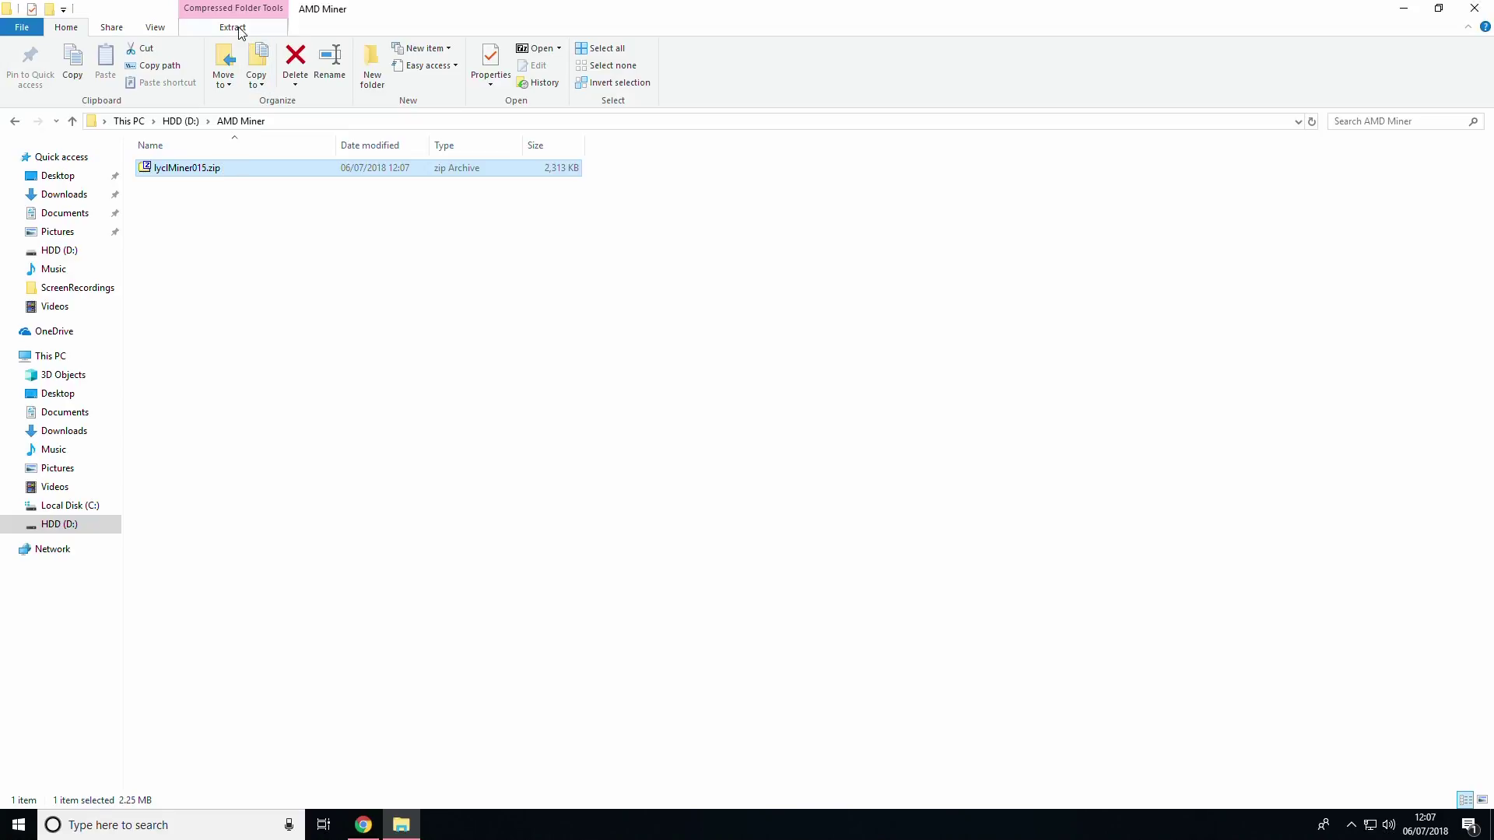
{"action": "left_click", "coordinate": [232, 27]}
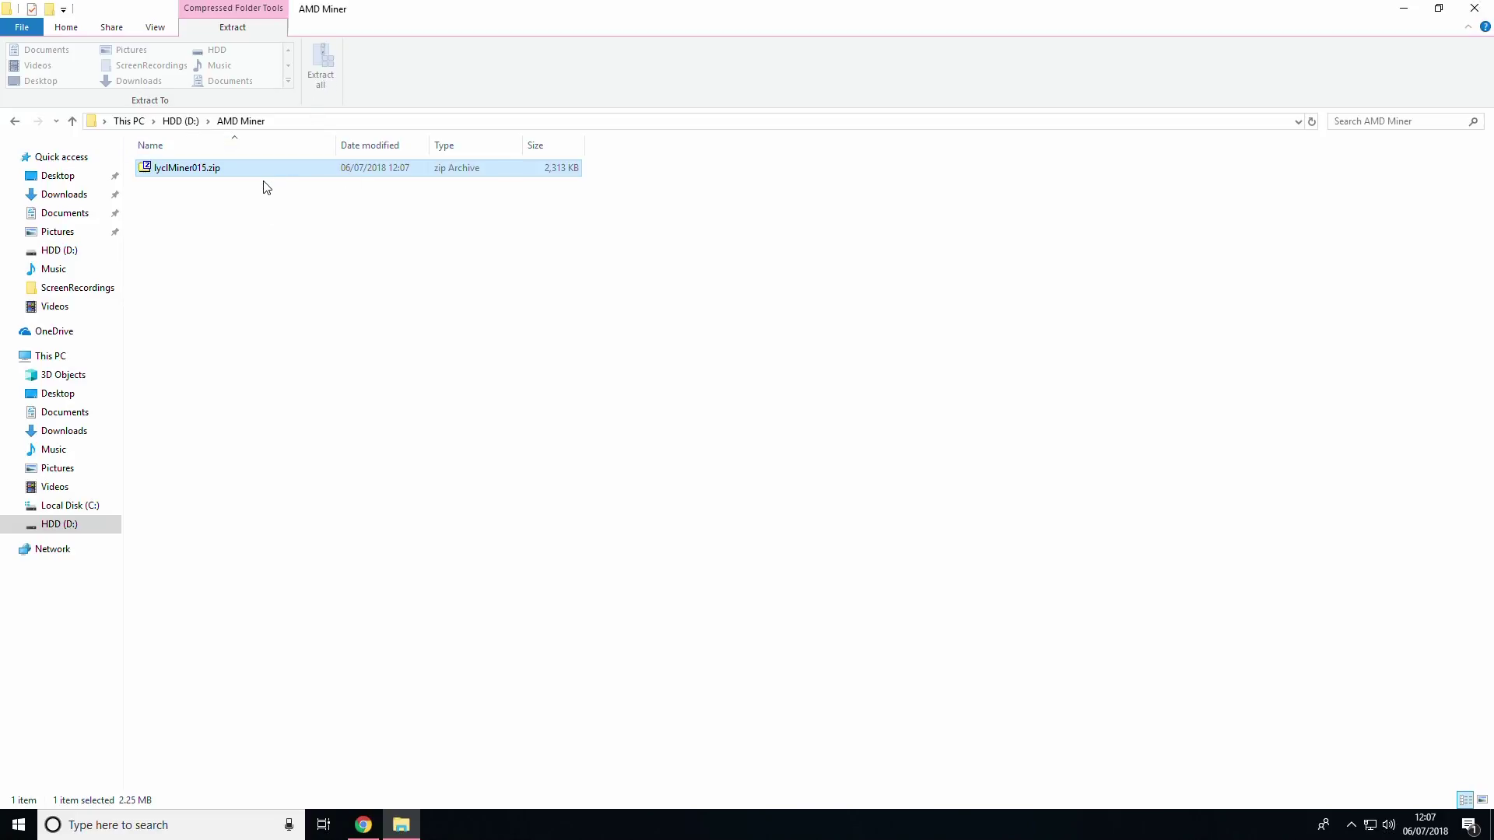
{"action": "right_click", "coordinate": [347, 175]}
{"action": "mouse_move", "coordinate": [440, 202]}
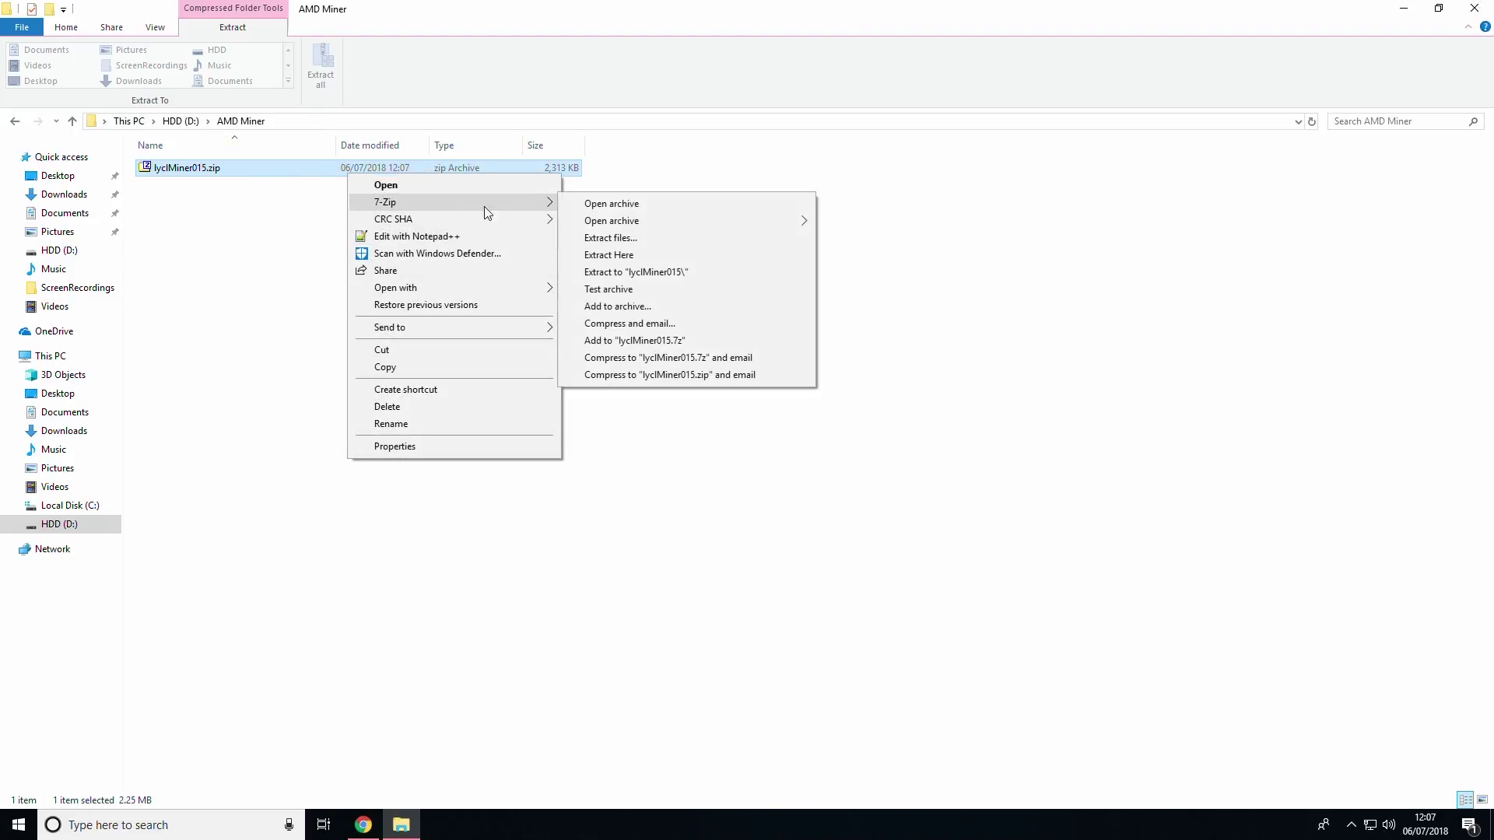
{"action": "left_click", "coordinate": [669, 255]}
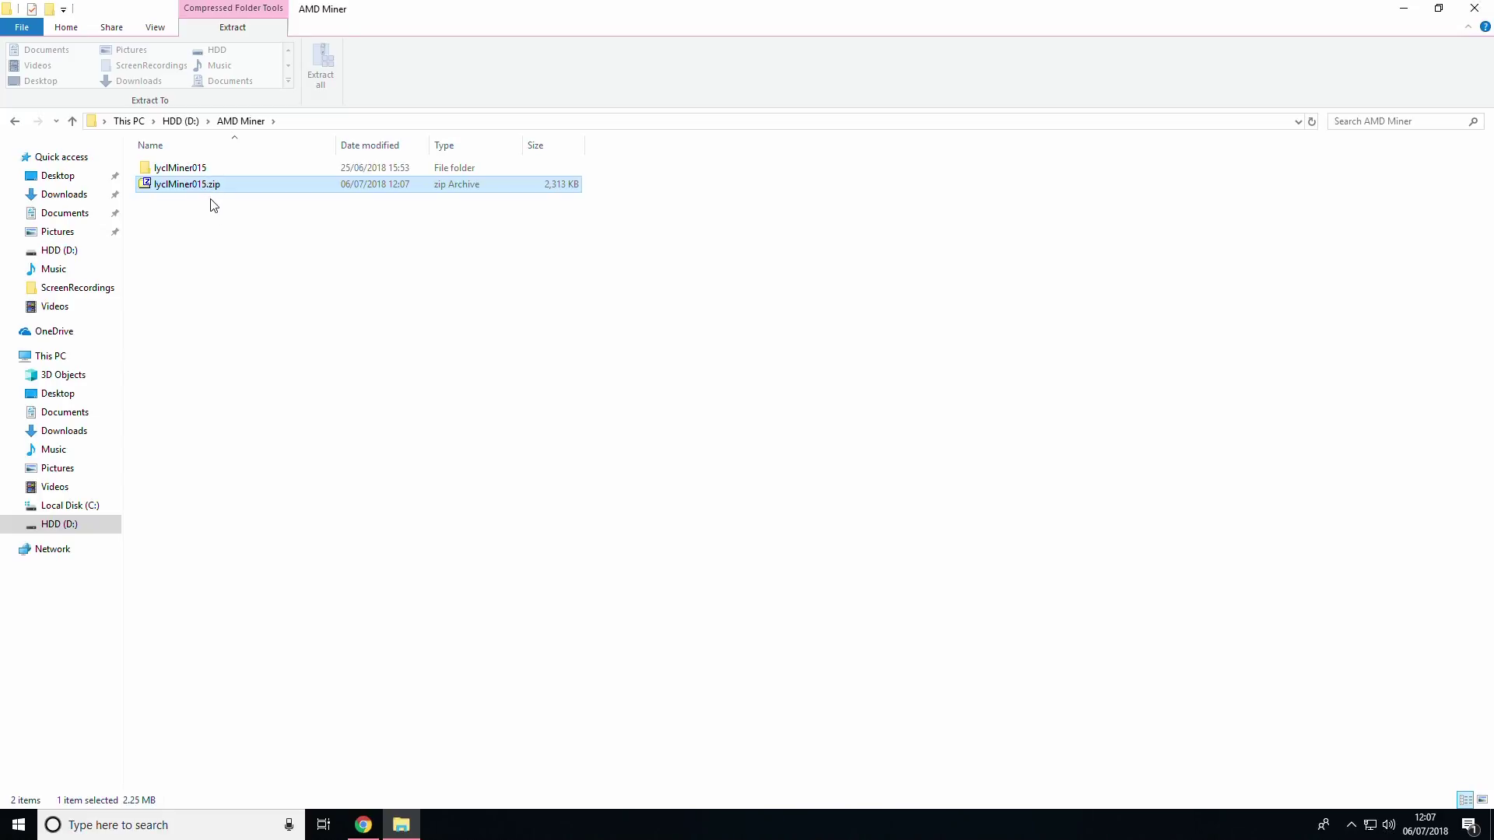
{"action": "left_click", "coordinate": [200, 167]}
{"action": "double_click", "coordinate": [200, 167]}
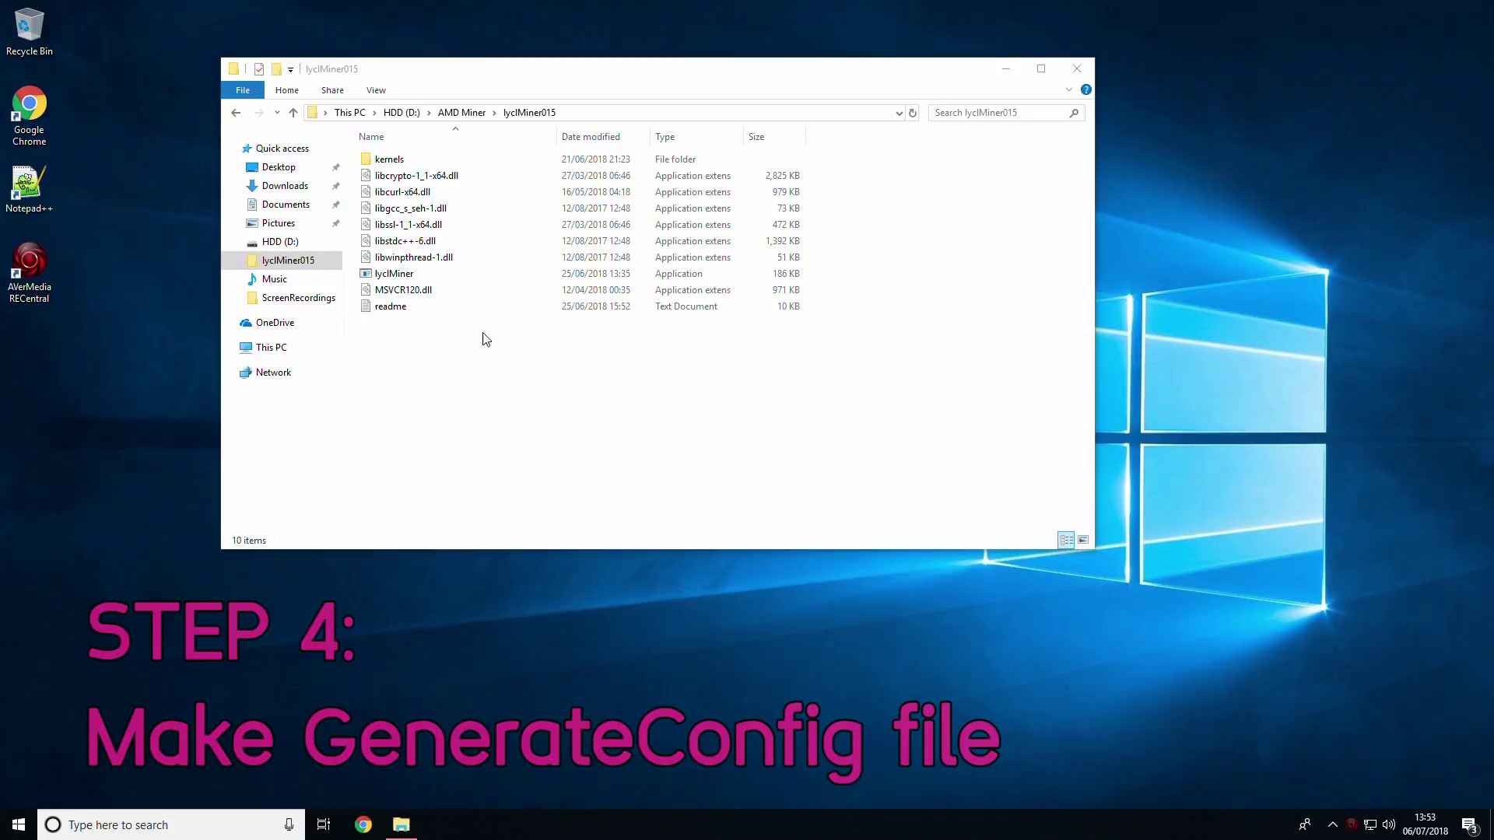
- Create a new text document in the lyclMiner015 folder and name it genconf.bat
{"action": "right_click", "coordinate": [465, 382]}
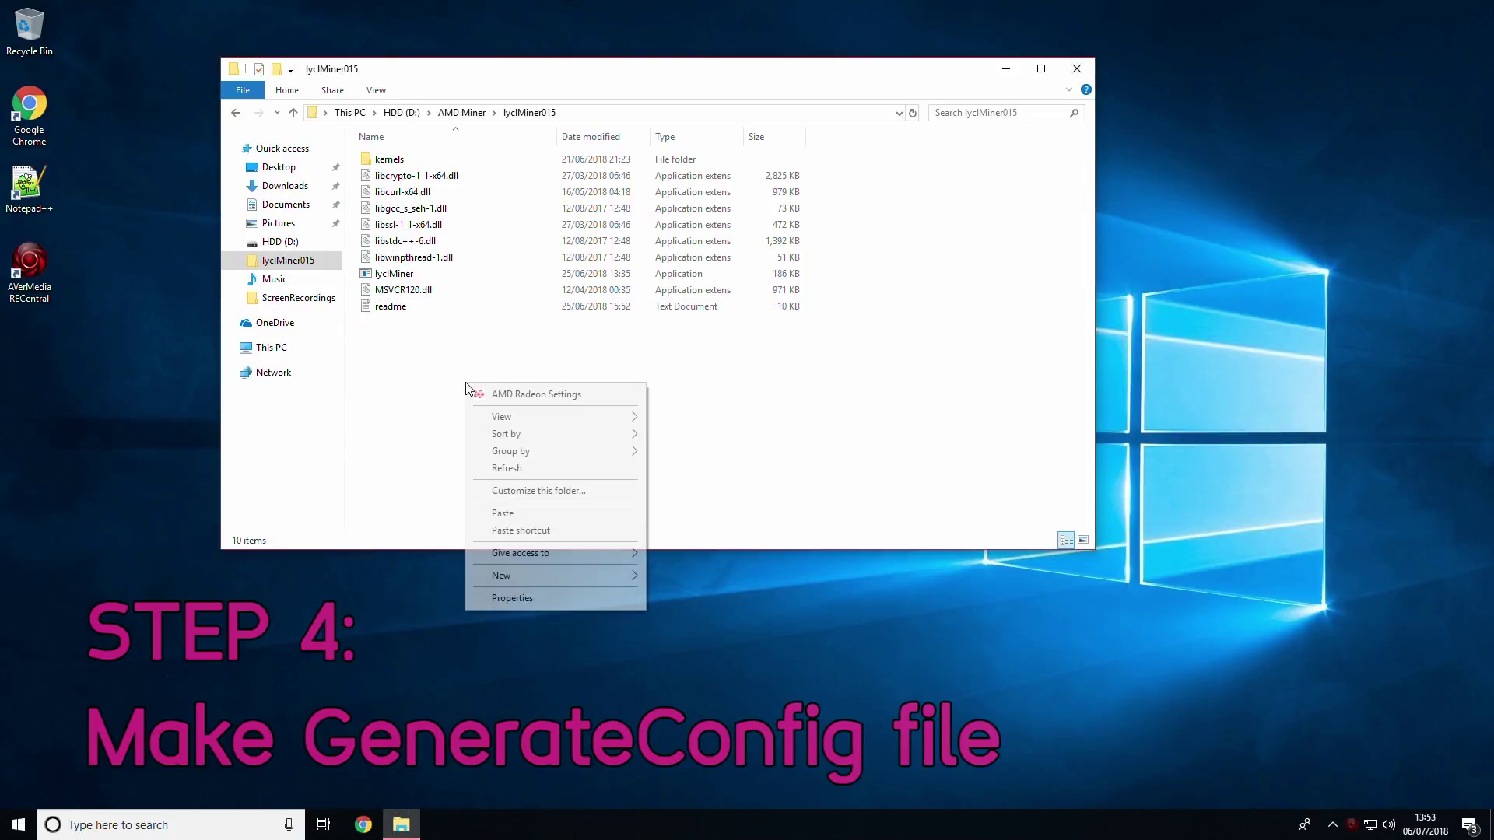
{"action": "mouse_move", "coordinate": [539, 578]}
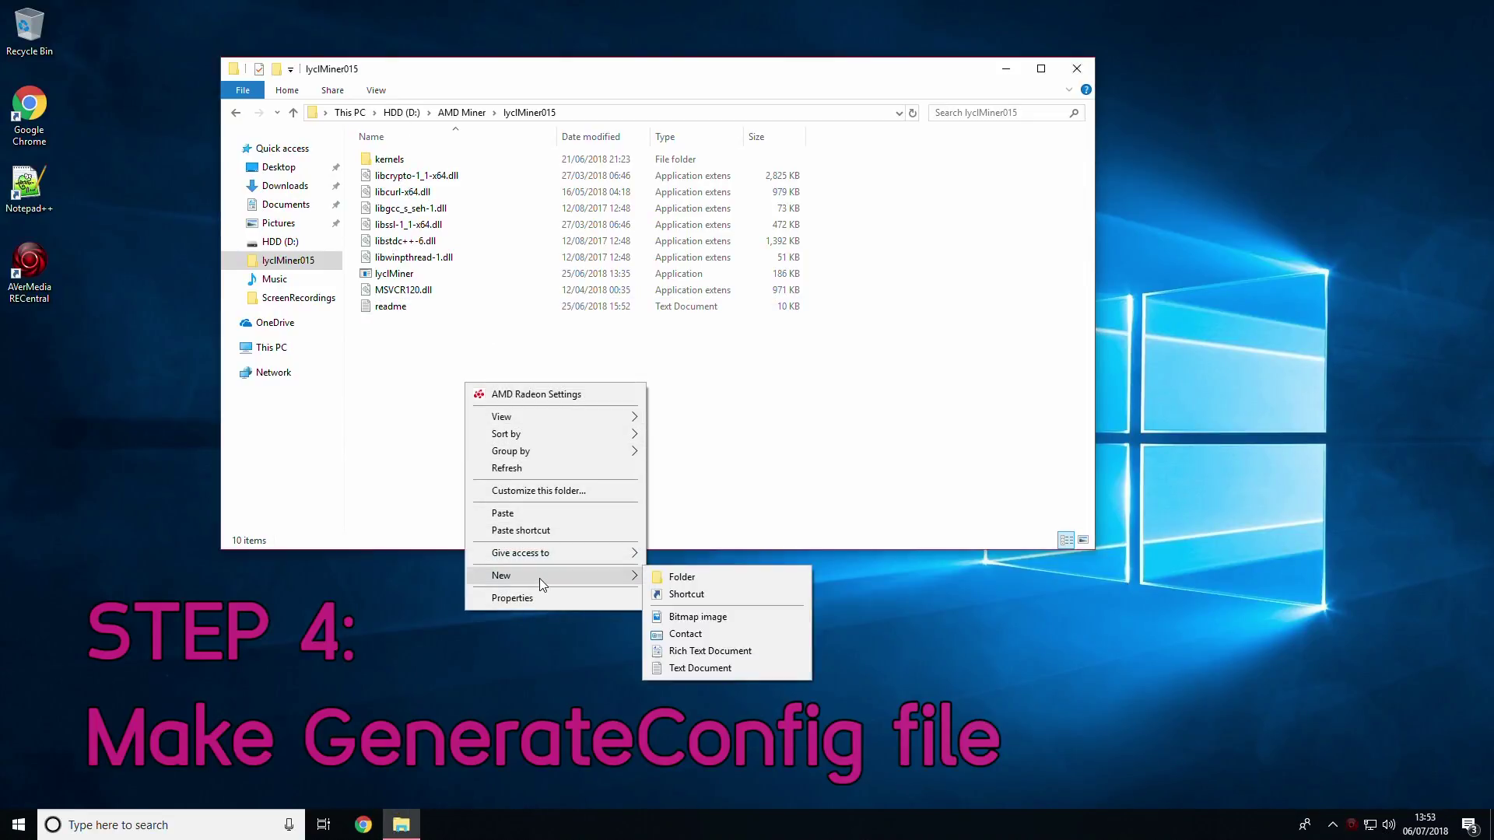
{"action": "left_click", "coordinate": [714, 671]}
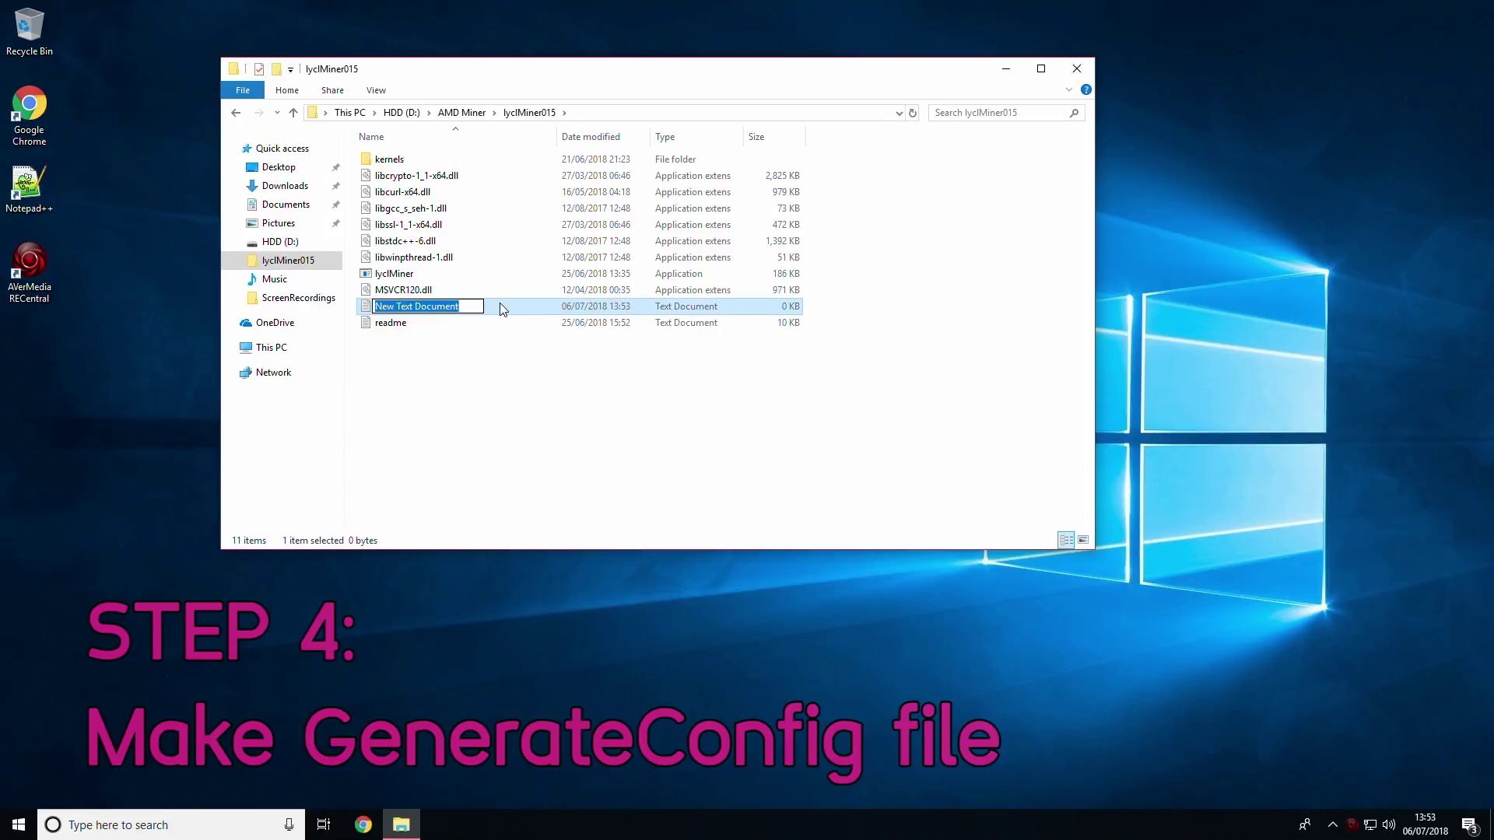
{"action": "type", "text": "genc"}
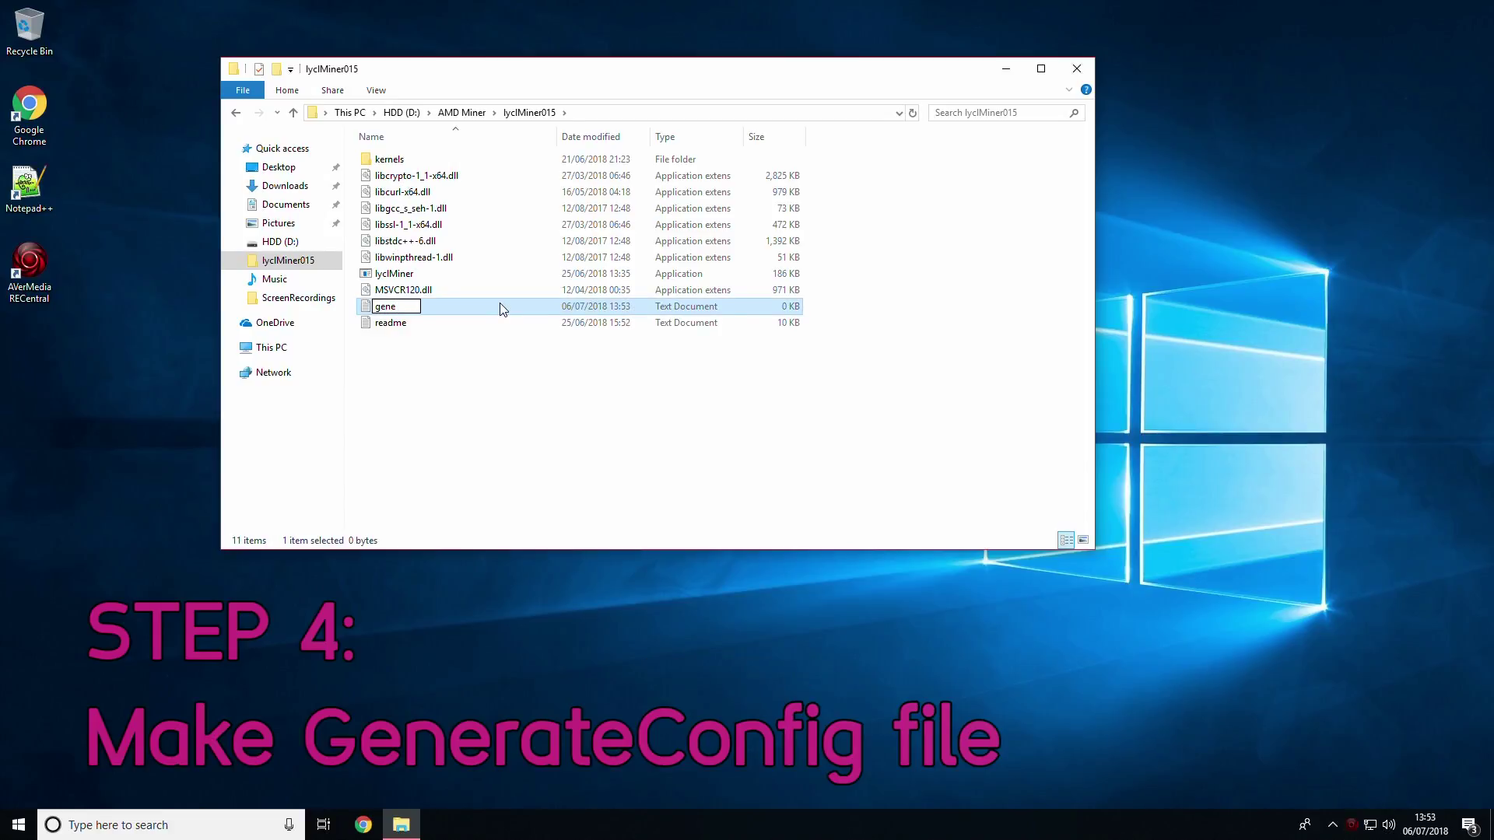
{"action": "type", "text": "onf."}
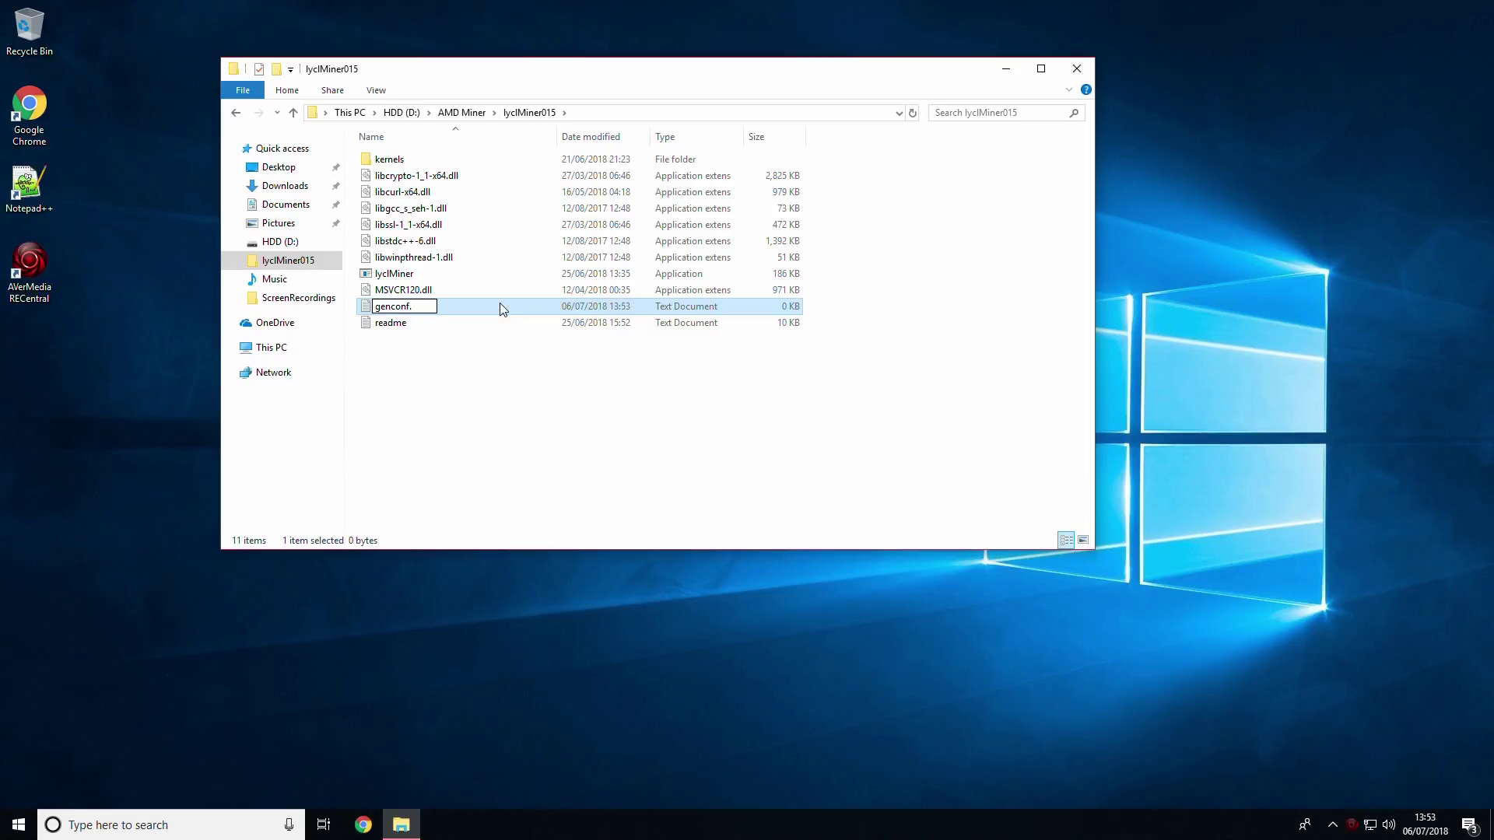
{"action": "type", "text": "bat"}
{"action": "left_click", "coordinate": [512, 395]}
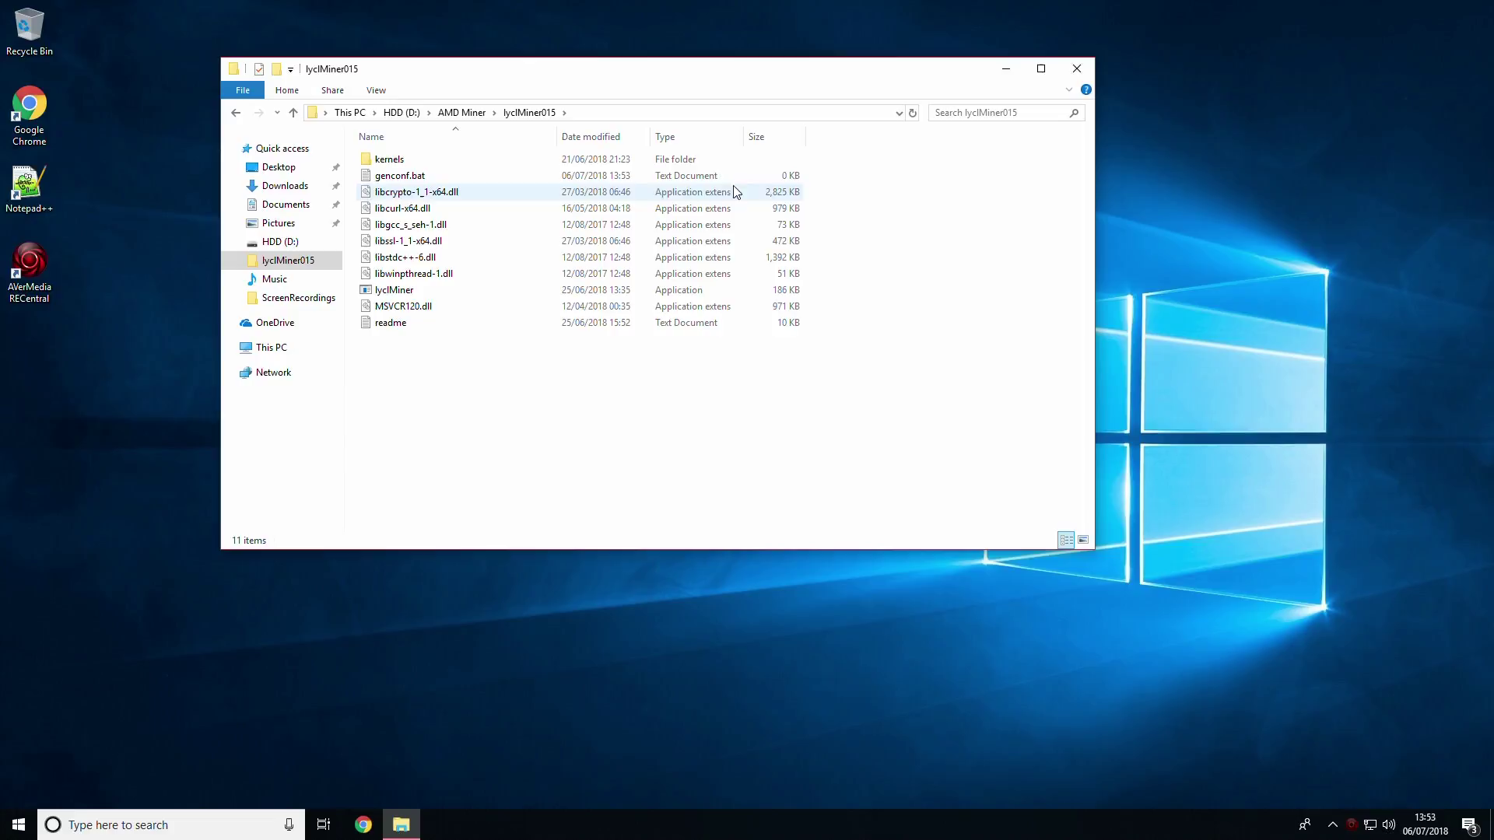
- Turn on the display of file name extensions for the files in the lyclMiner015 folder
{"action": "left_click", "coordinate": [500, 177]}
{"action": "left_click", "coordinate": [376, 91]}
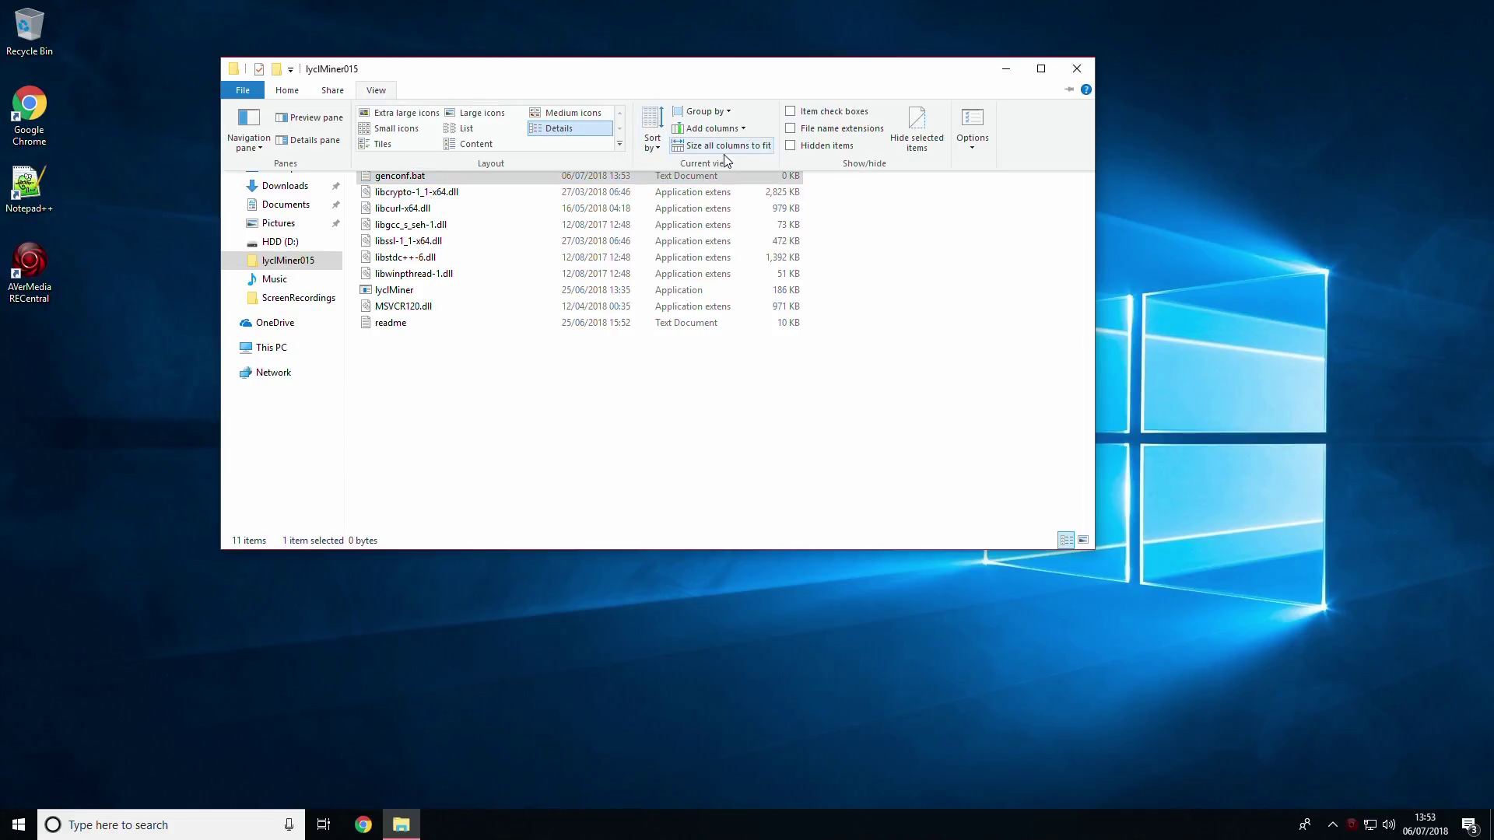
{"action": "left_click", "coordinate": [839, 131]}
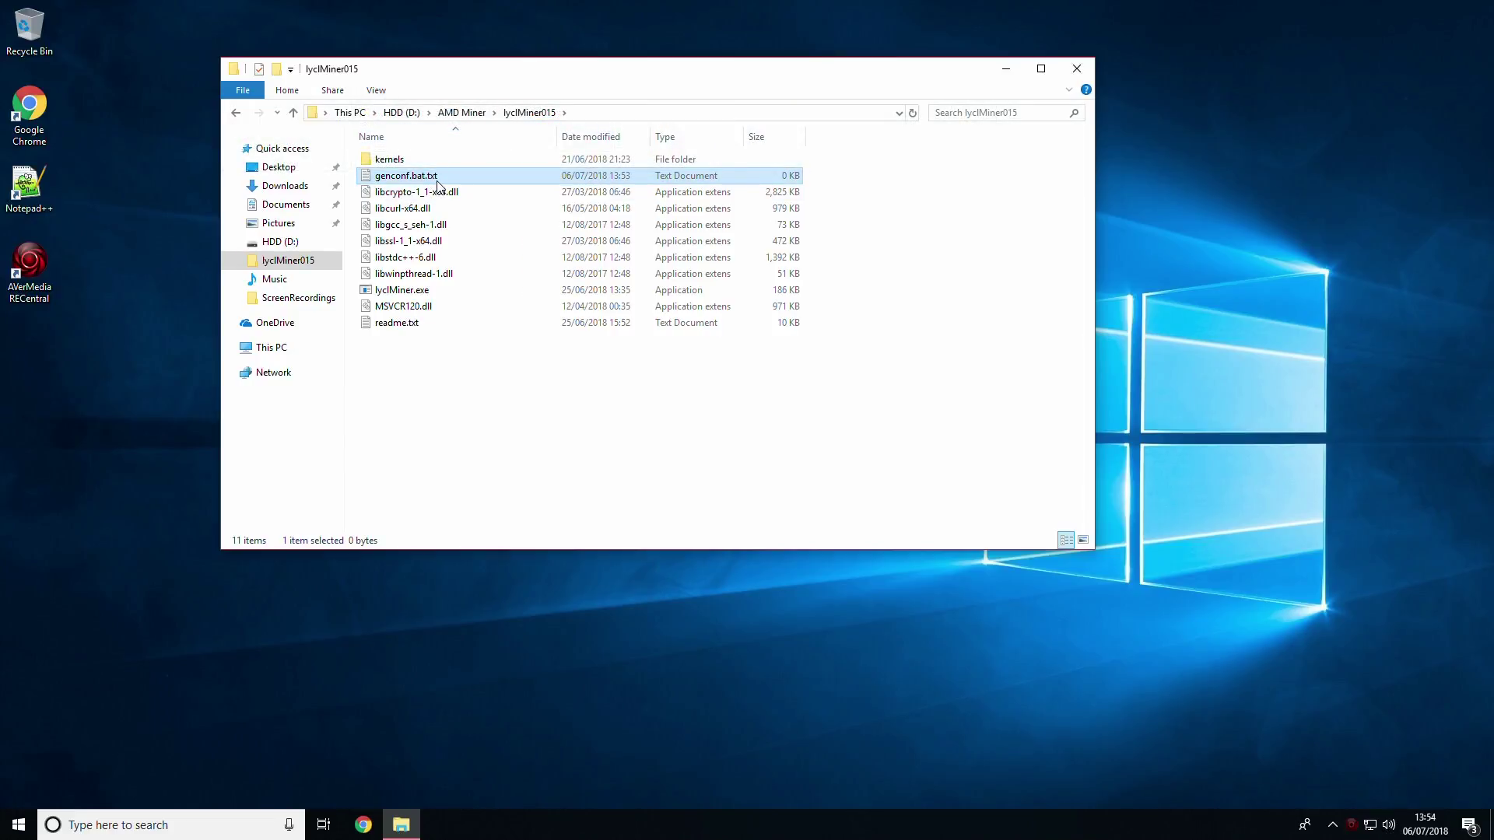
- Rename genconf.bat.txt to genconf.bat and accept the change of file extension
{"action": "right_click", "coordinate": [438, 177]}
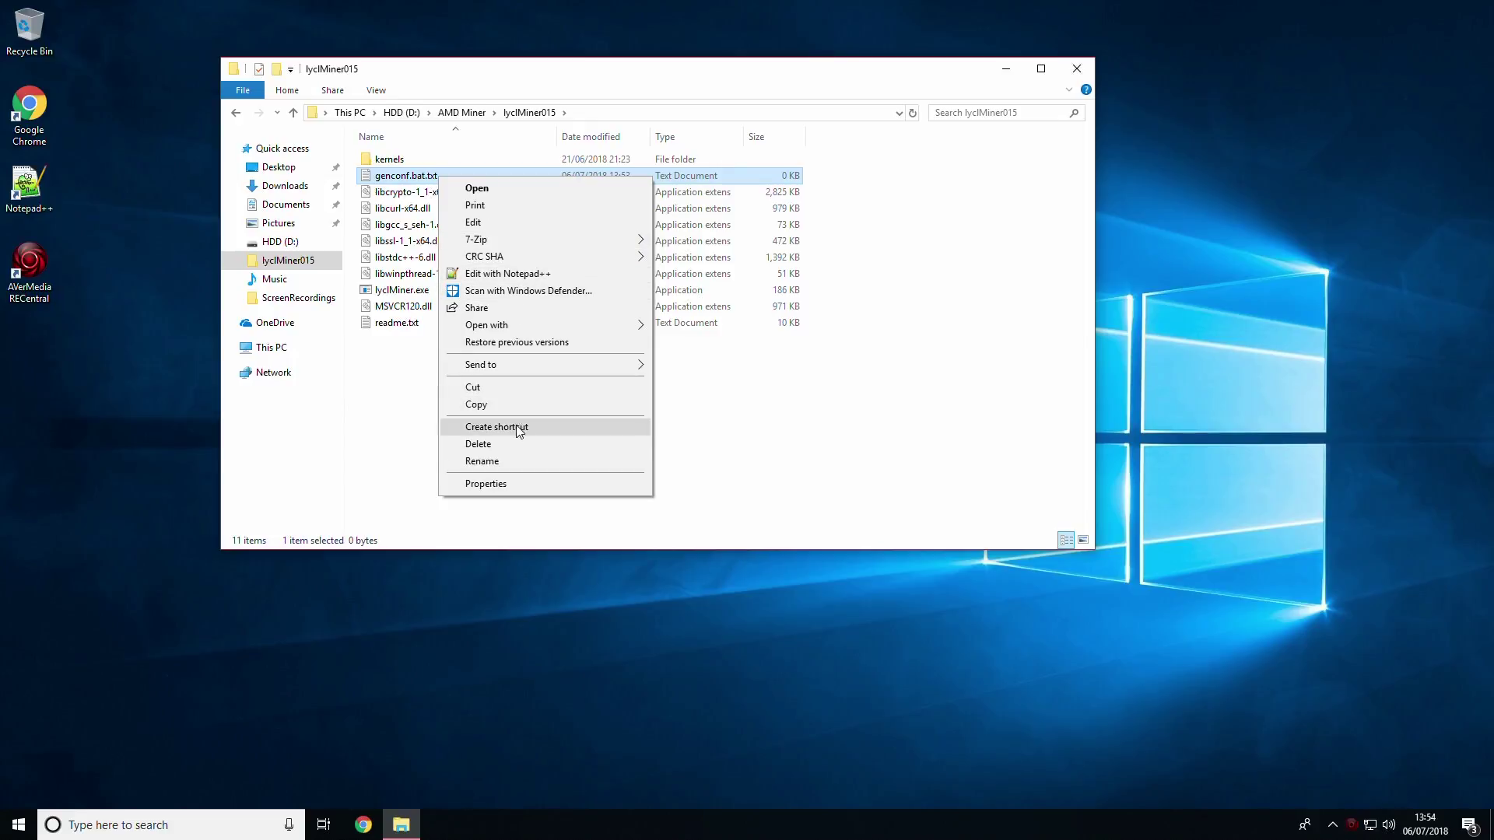
{"action": "left_click", "coordinate": [529, 462]}
{"action": "left_click", "coordinate": [453, 176]}
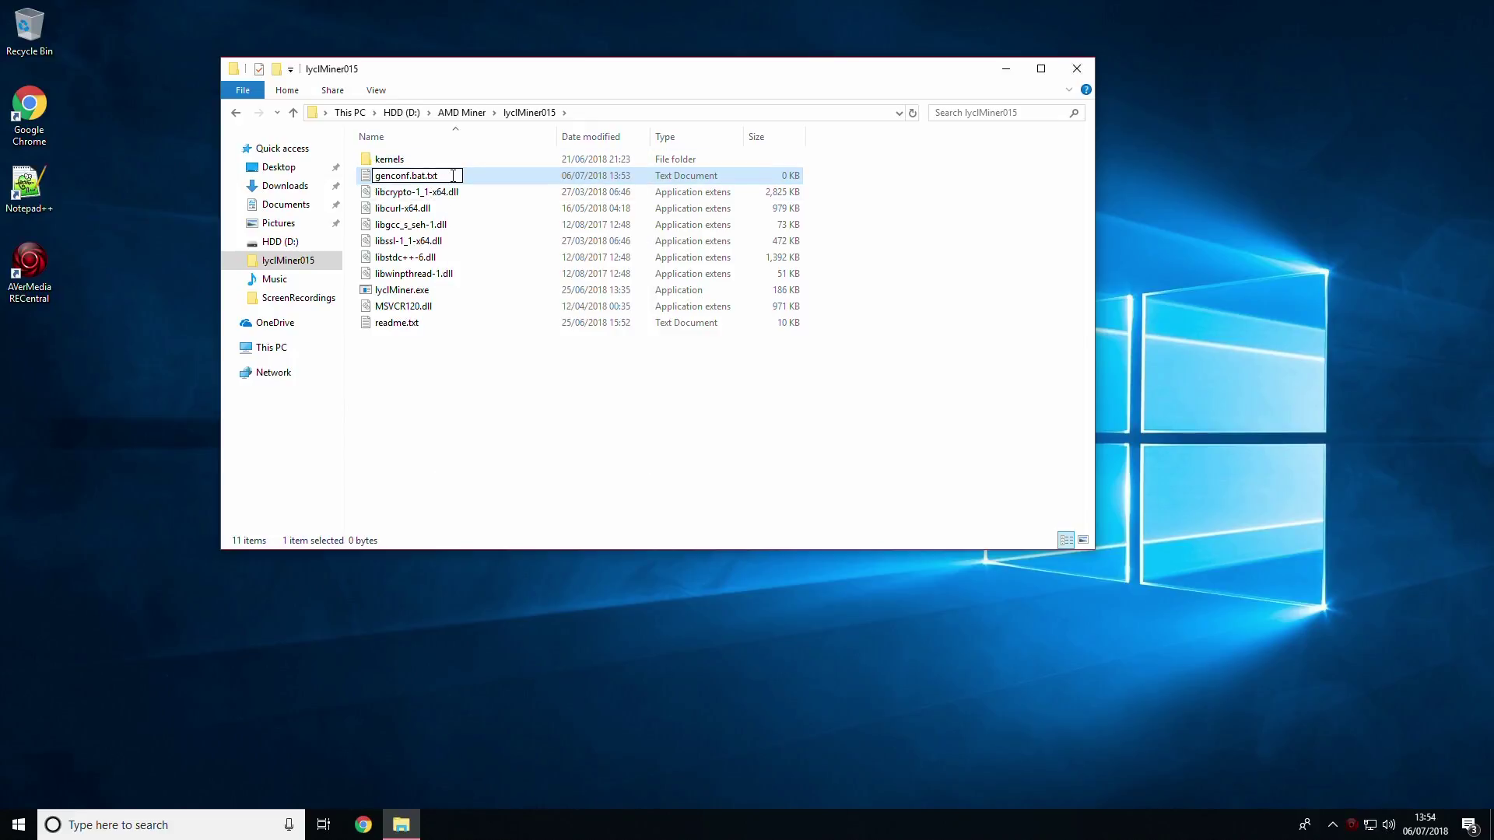
{"action": "key", "text": "BackSpace"}
{"action": "key", "text": "BackSpace"}
{"action": "key", "text": "Return"}
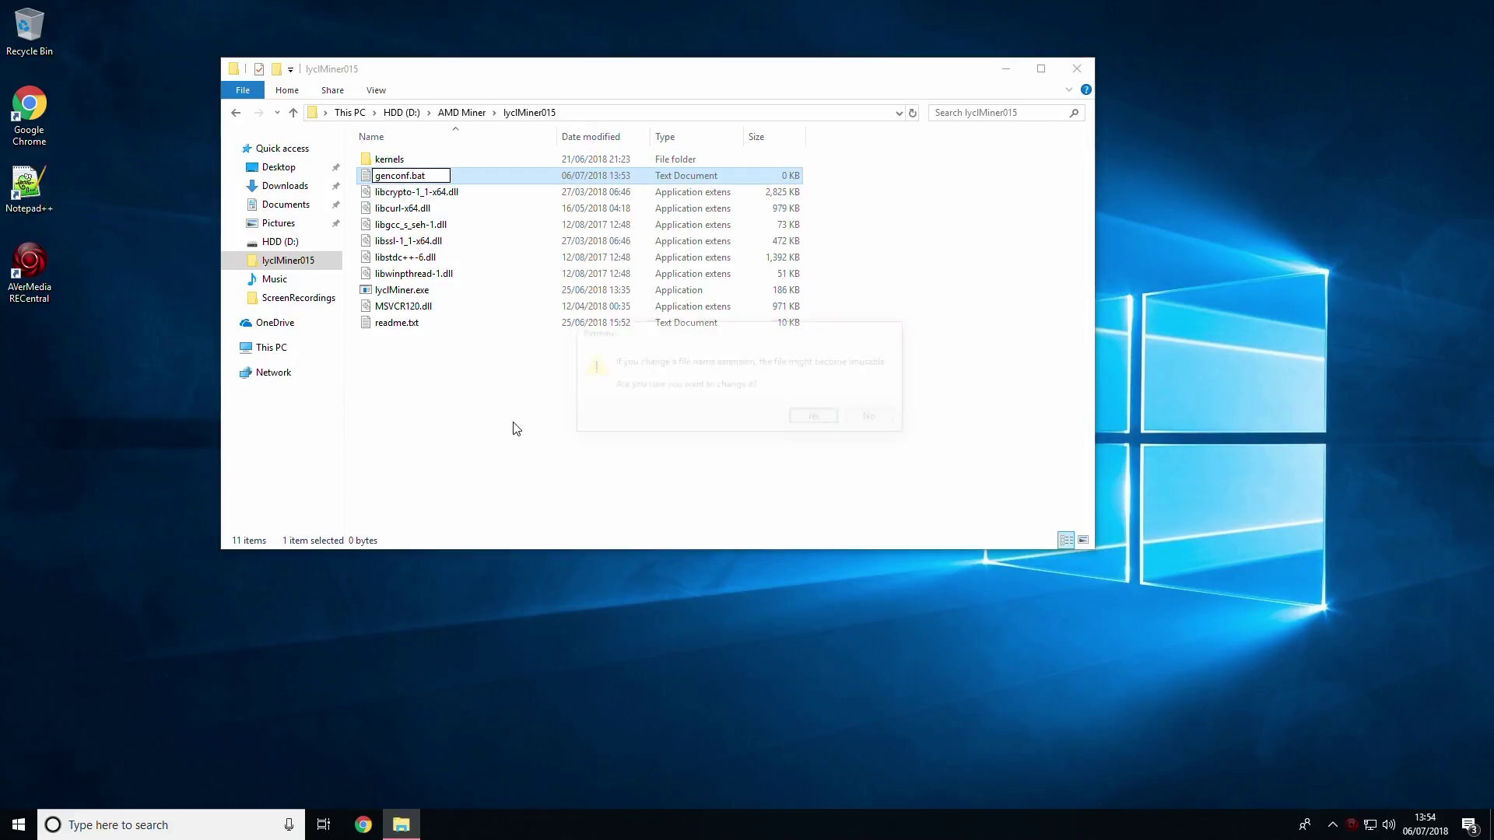
{"action": "left_click", "coordinate": [817, 419]}
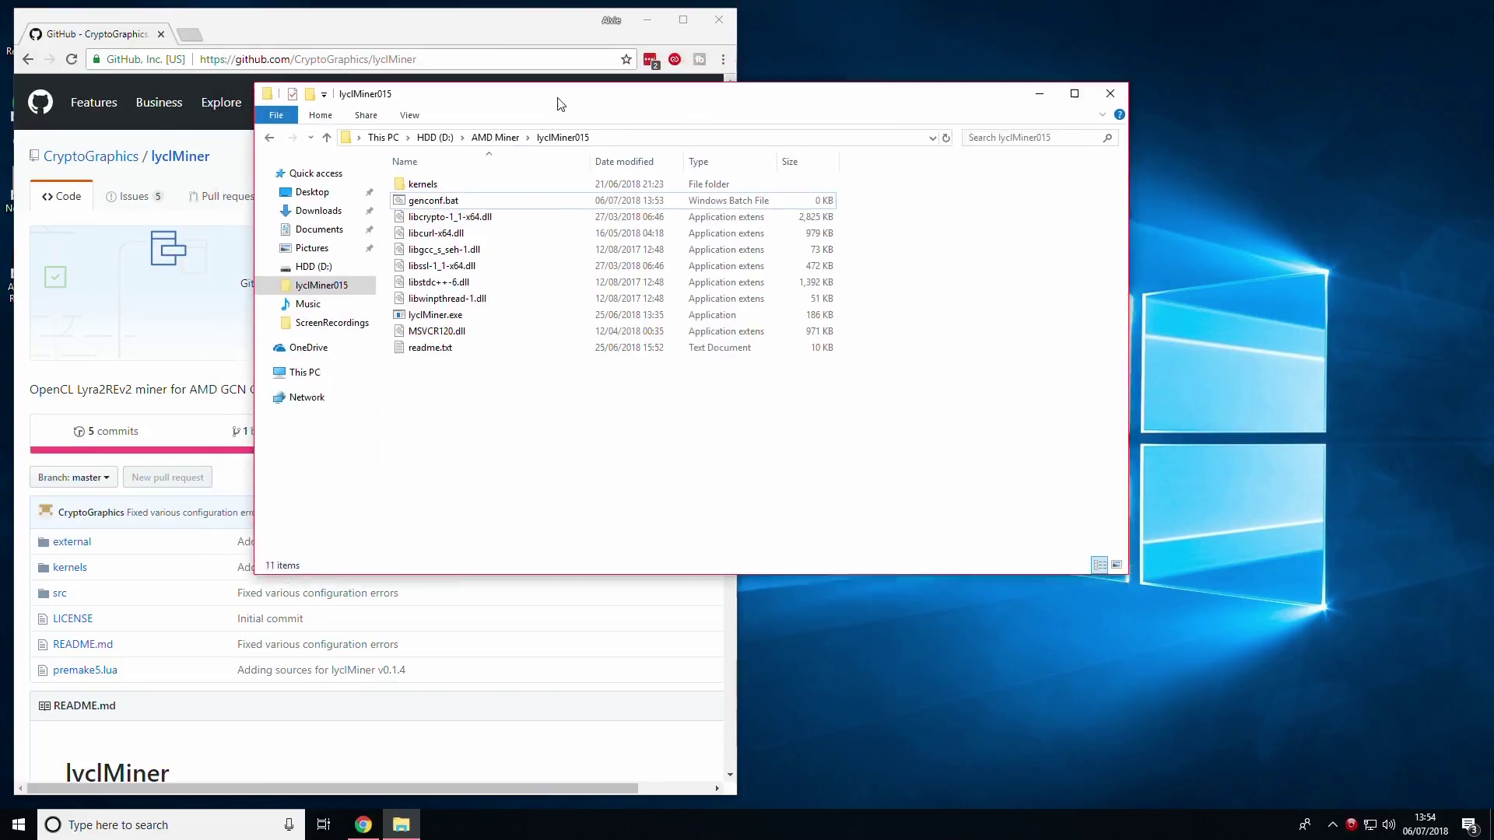
- Copy the Windows command "lyclMiner -g lyclMiner.conf" from the quick start guide on the lyclMiner GitHub page
{"action": "left_click_drag", "start_coordinate": [608, 199], "coordinate": [871, 215]}
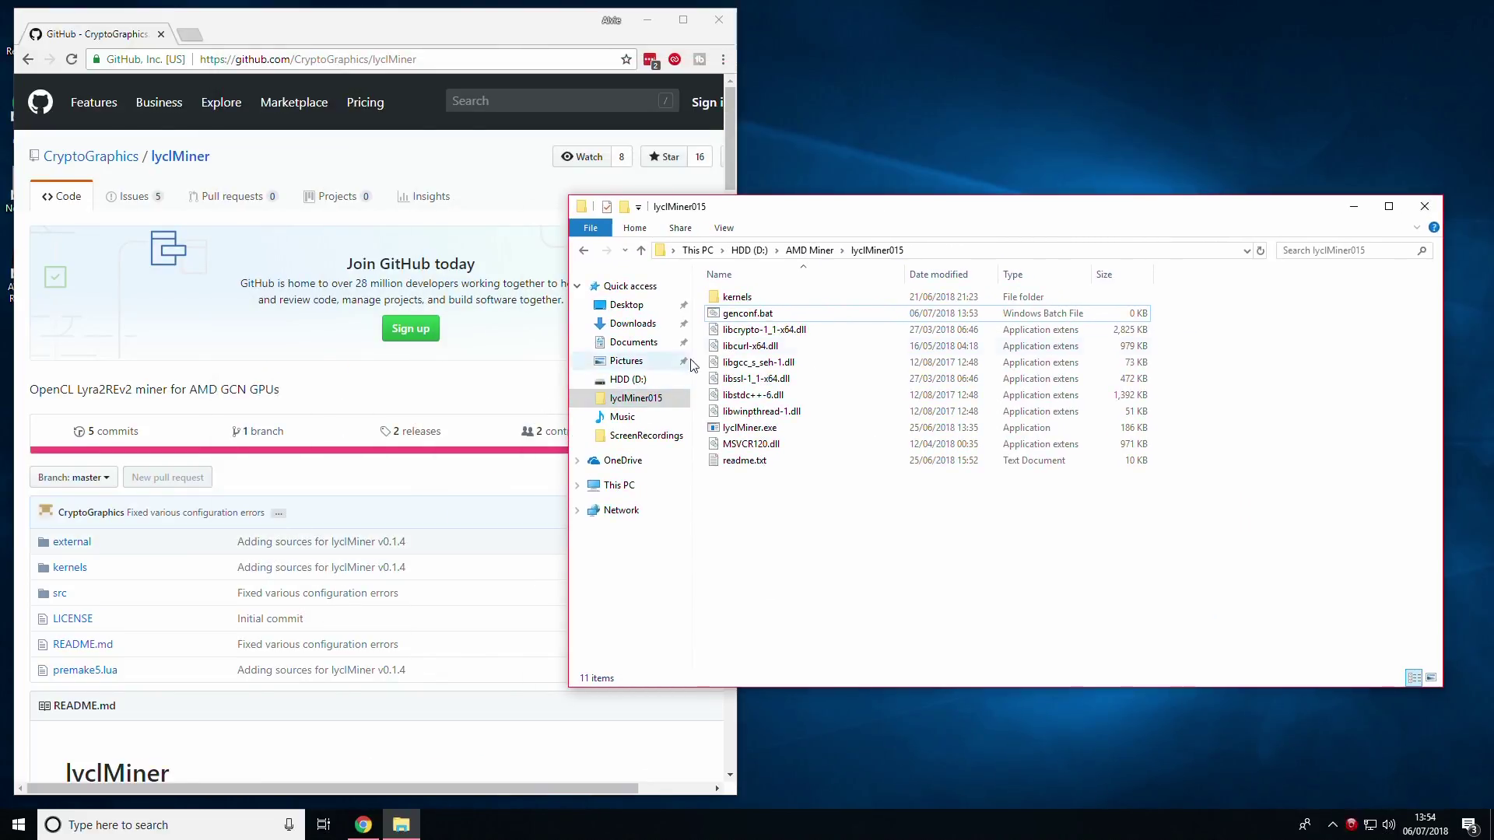
{"action": "scroll", "coordinate": [293, 614], "scroll_direction": "down", "scroll_amount": 13}
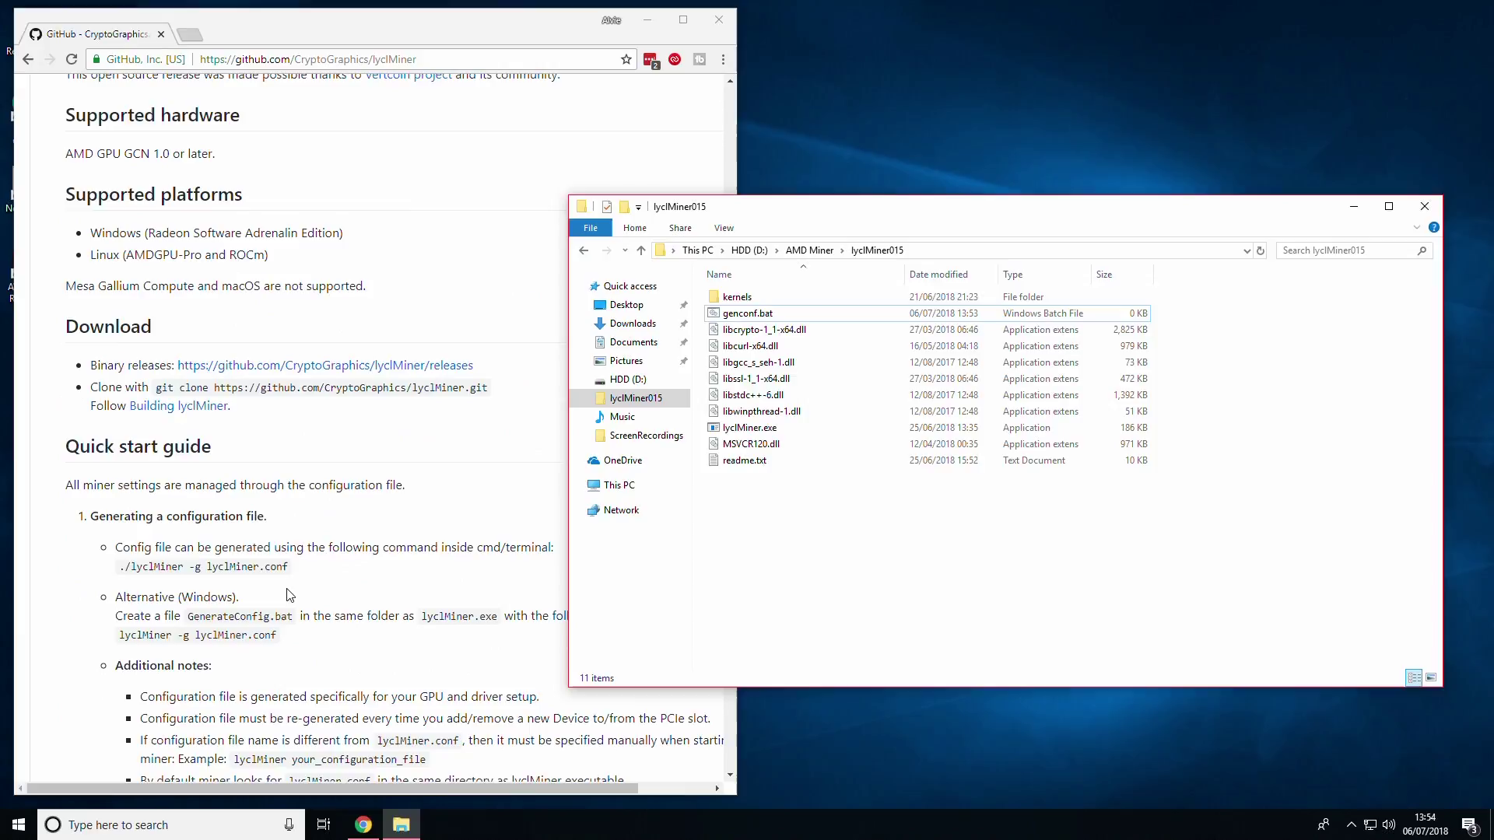
{"action": "left_click_drag", "start_coordinate": [276, 479], "coordinate": [112, 484]}
{"action": "key", "text": "ctrl+c"}
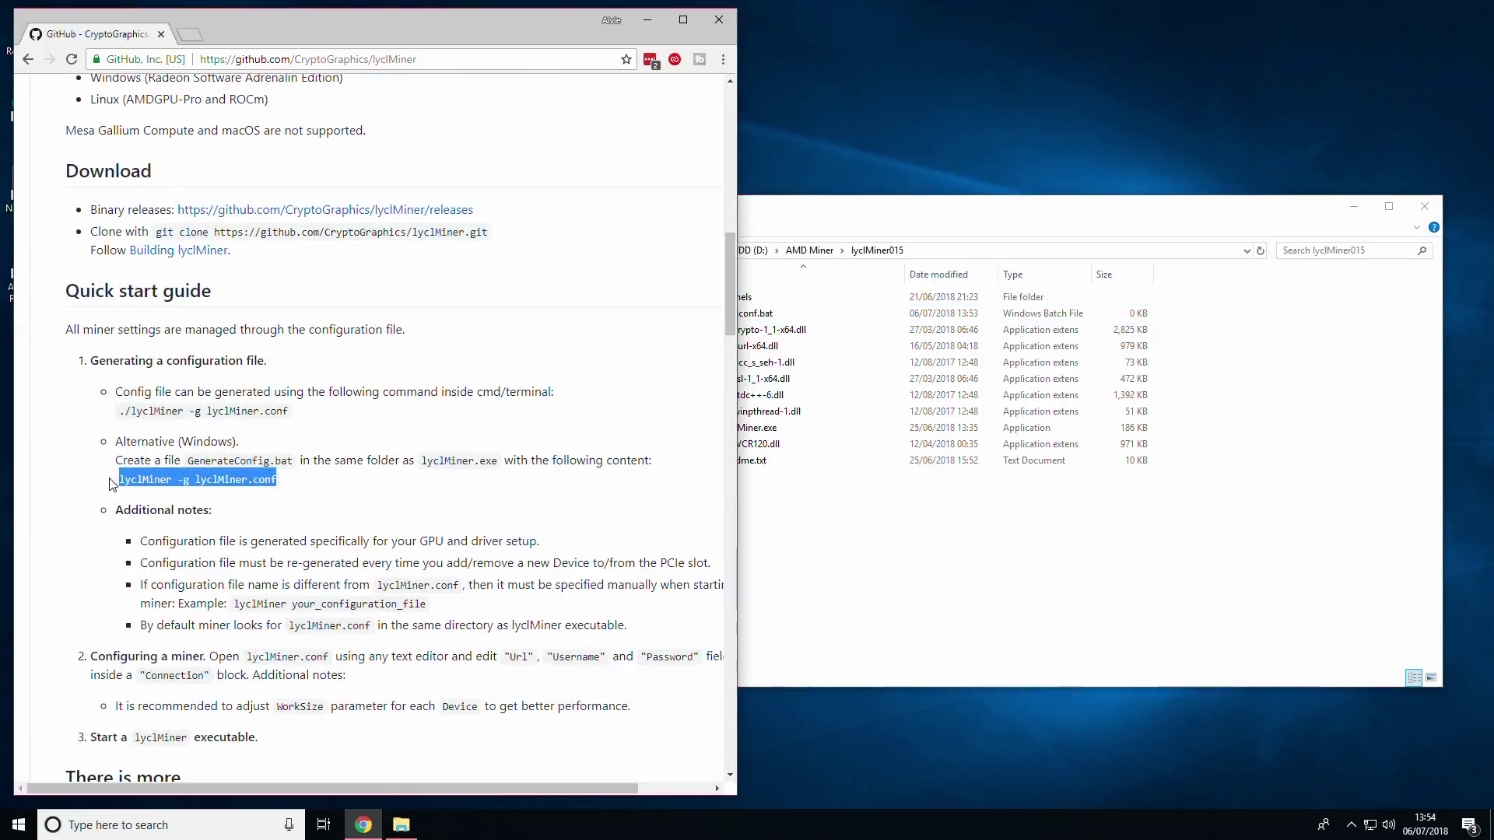
- Open genconf.bat for editing in Notepad, paste the command "lyclMiner -g lyclMiner.conf", save the file and close it
{"action": "left_click", "coordinate": [847, 590]}
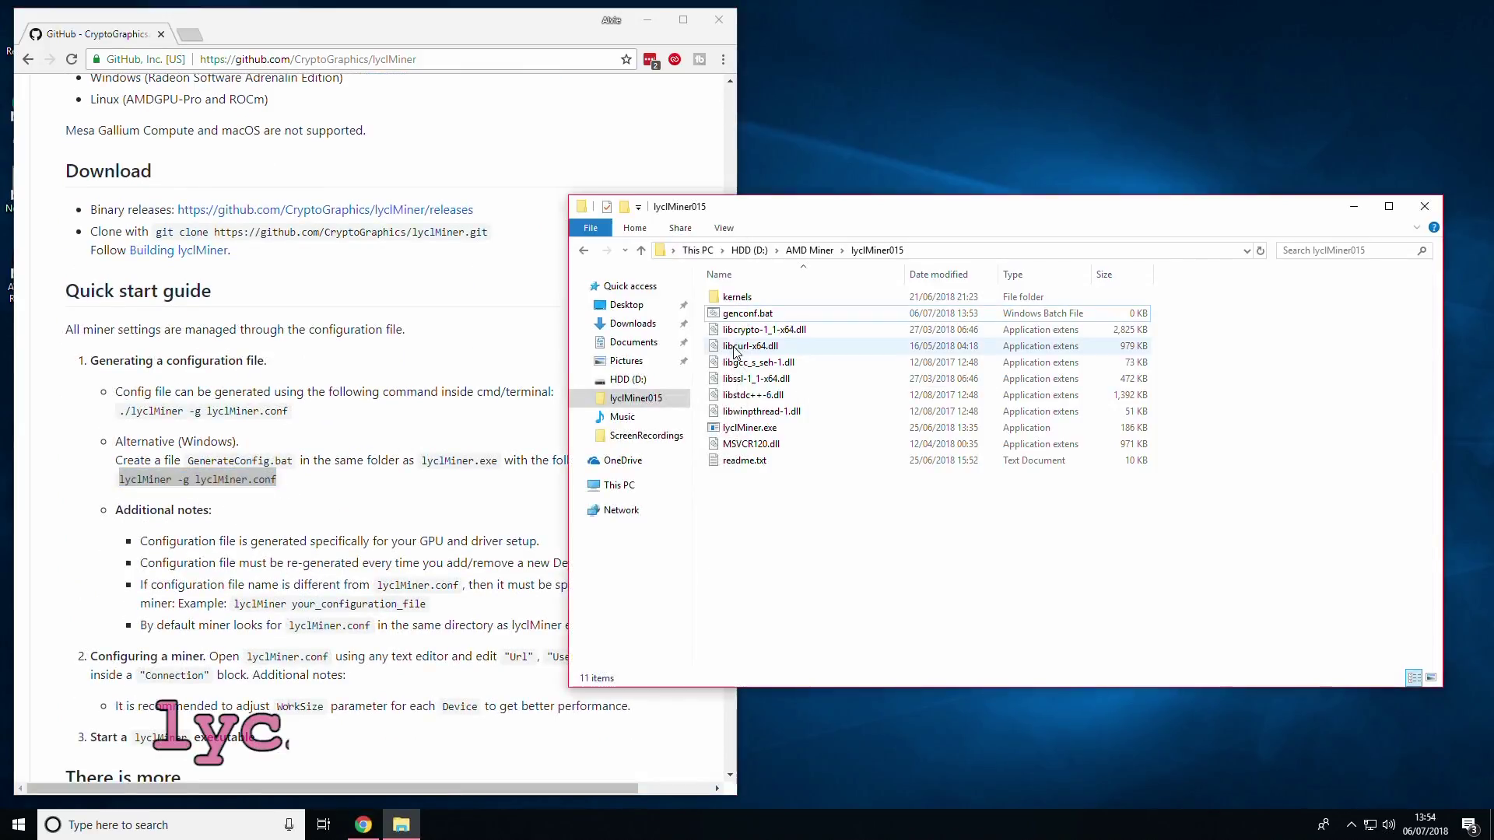
{"action": "left_click", "coordinate": [738, 315]}
{"action": "right_click", "coordinate": [737, 319]}
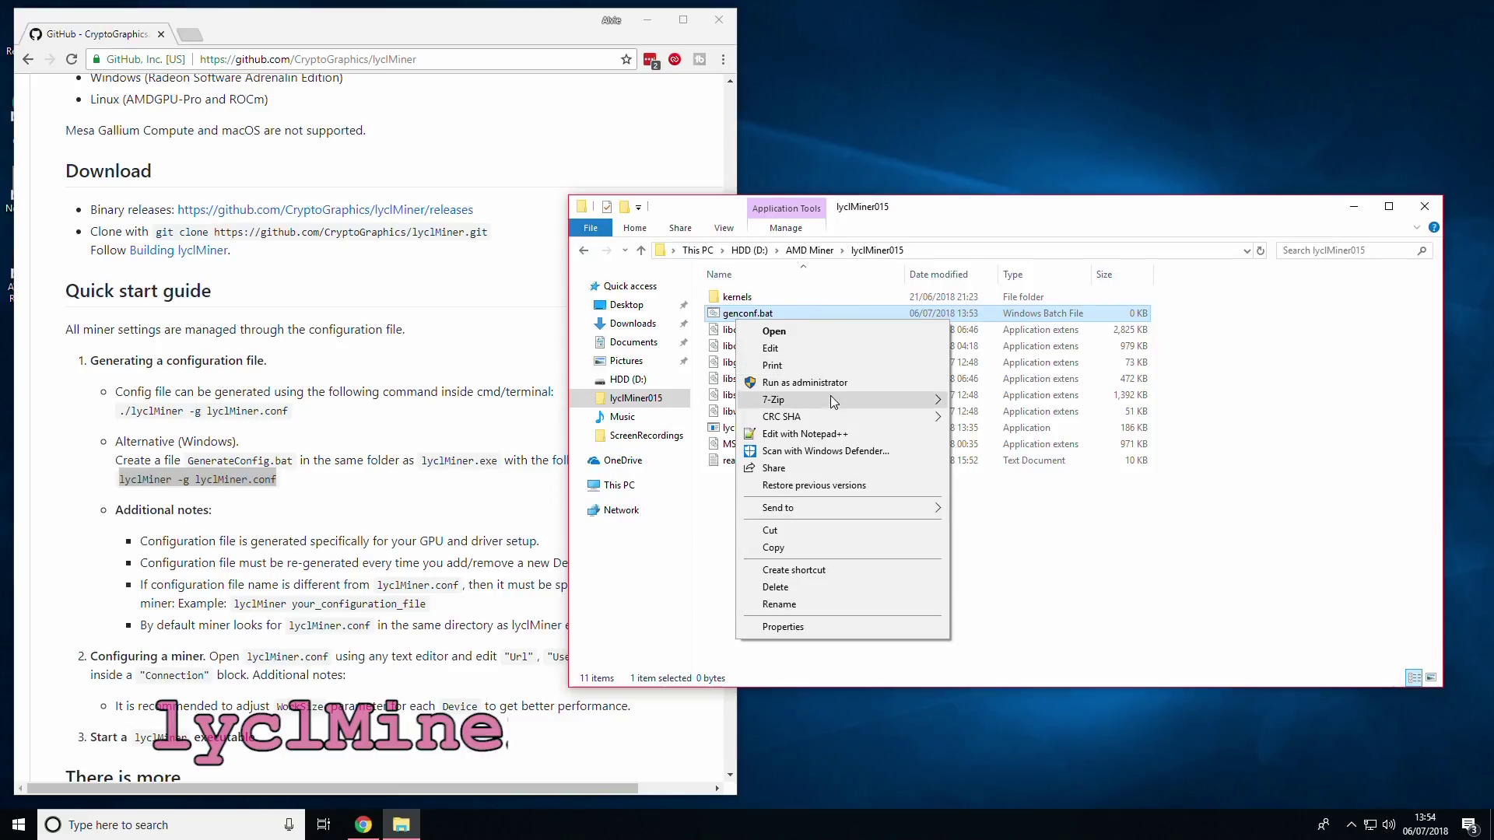
{"action": "left_click", "coordinate": [821, 350]}
{"action": "key", "text": "ctrl+v"}
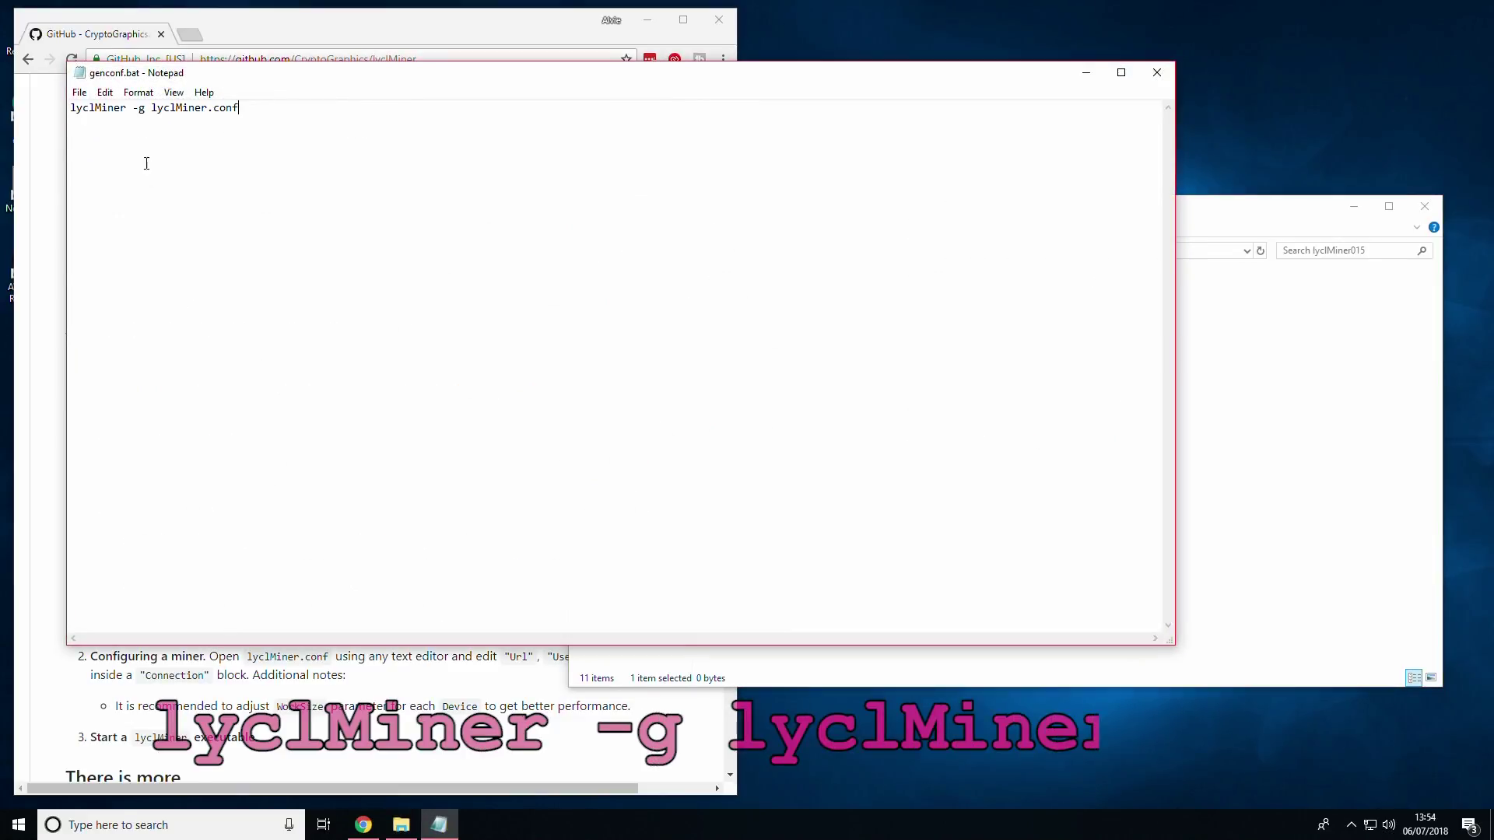
{"action": "left_click", "coordinate": [79, 92]}
{"action": "left_click", "coordinate": [101, 145]}
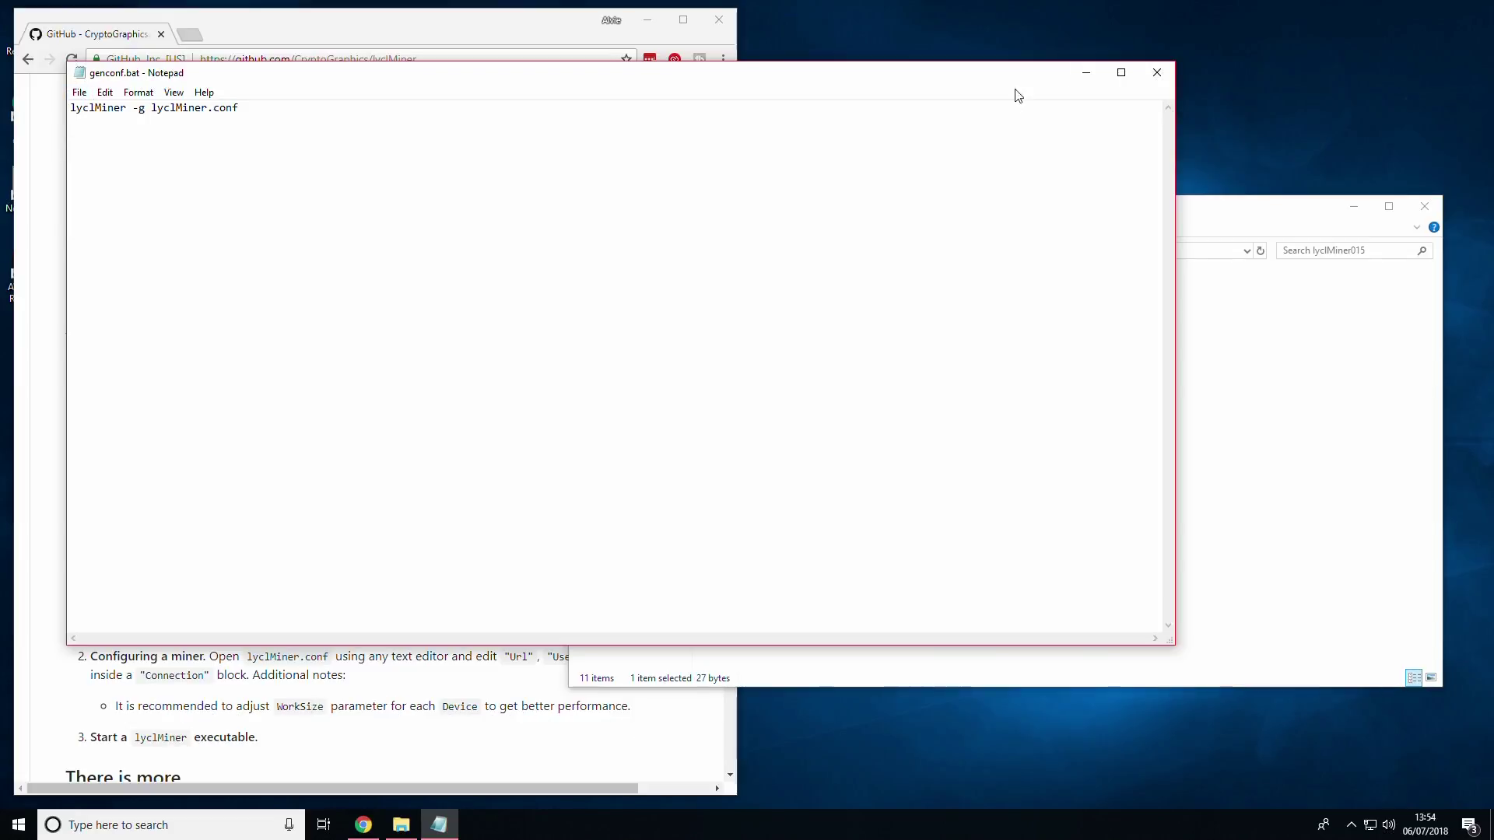
{"action": "left_click", "coordinate": [1141, 70]}
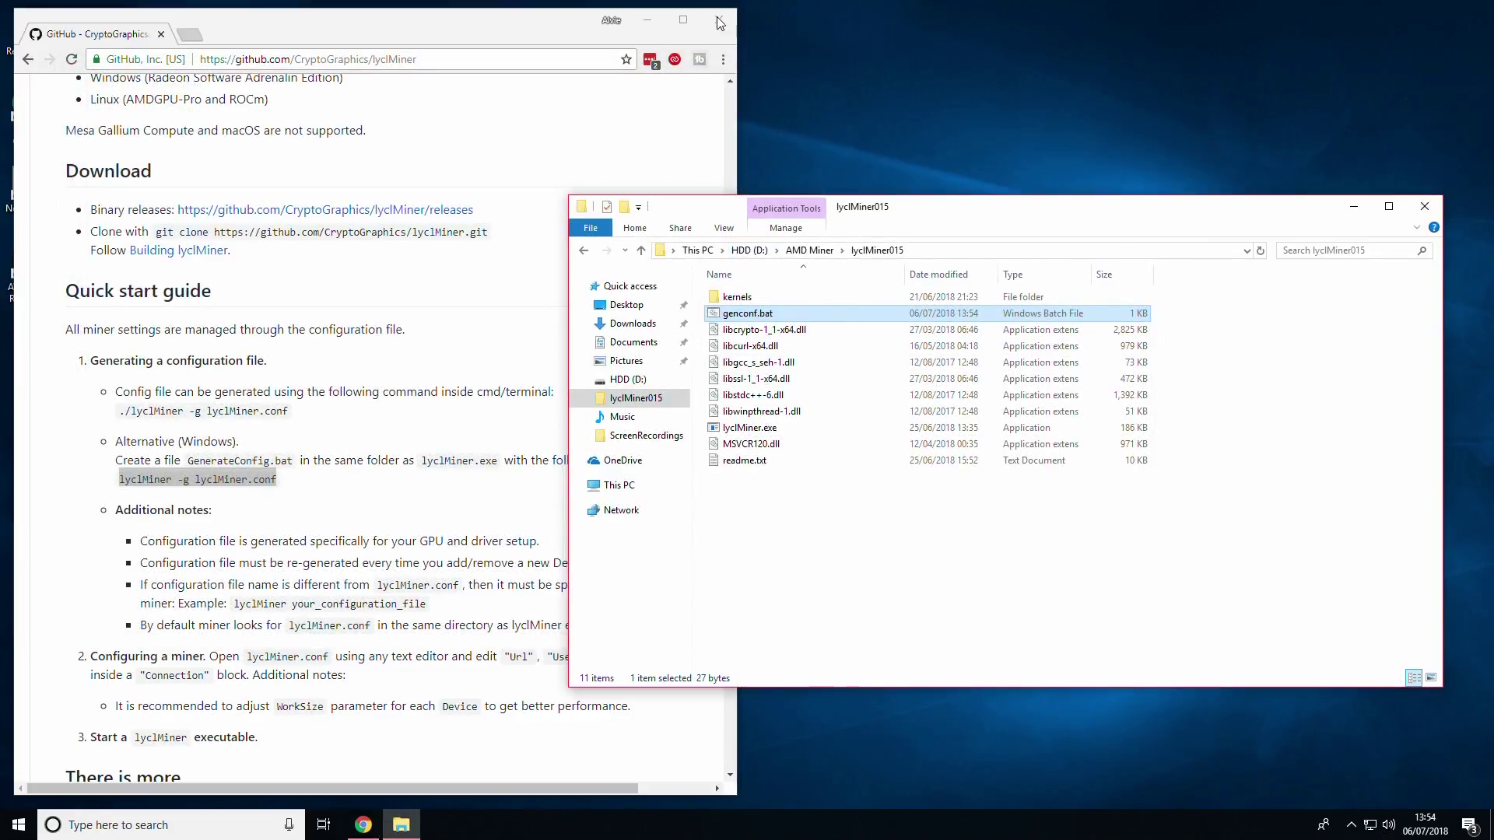
- Run genconf.bat to generate lyclMiner.conf, and open that file with Notepad as the default app for .conf files
{"action": "double_click", "coordinate": [746, 313]}
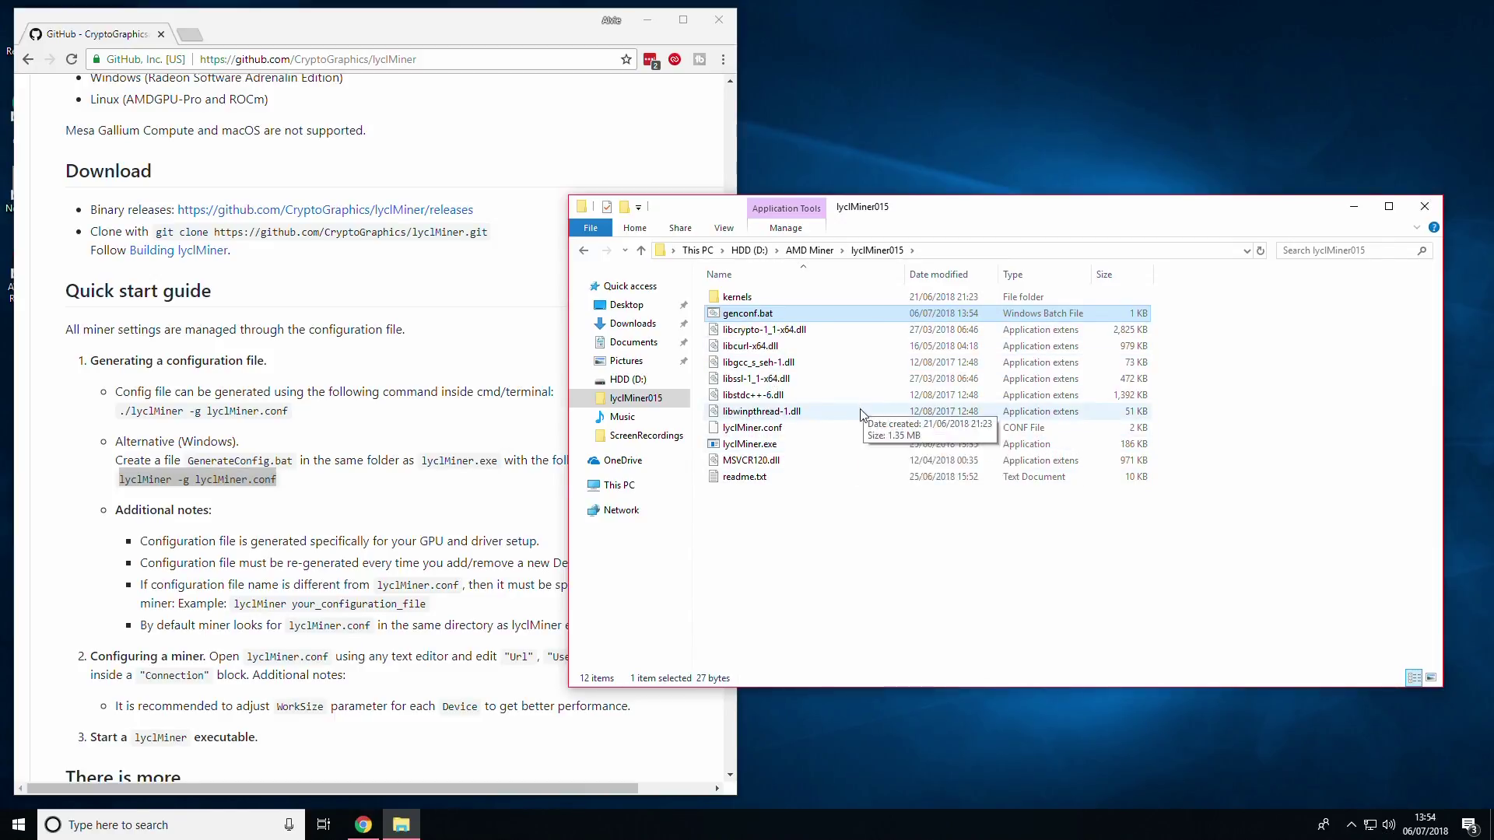
{"action": "left_click", "coordinate": [865, 429]}
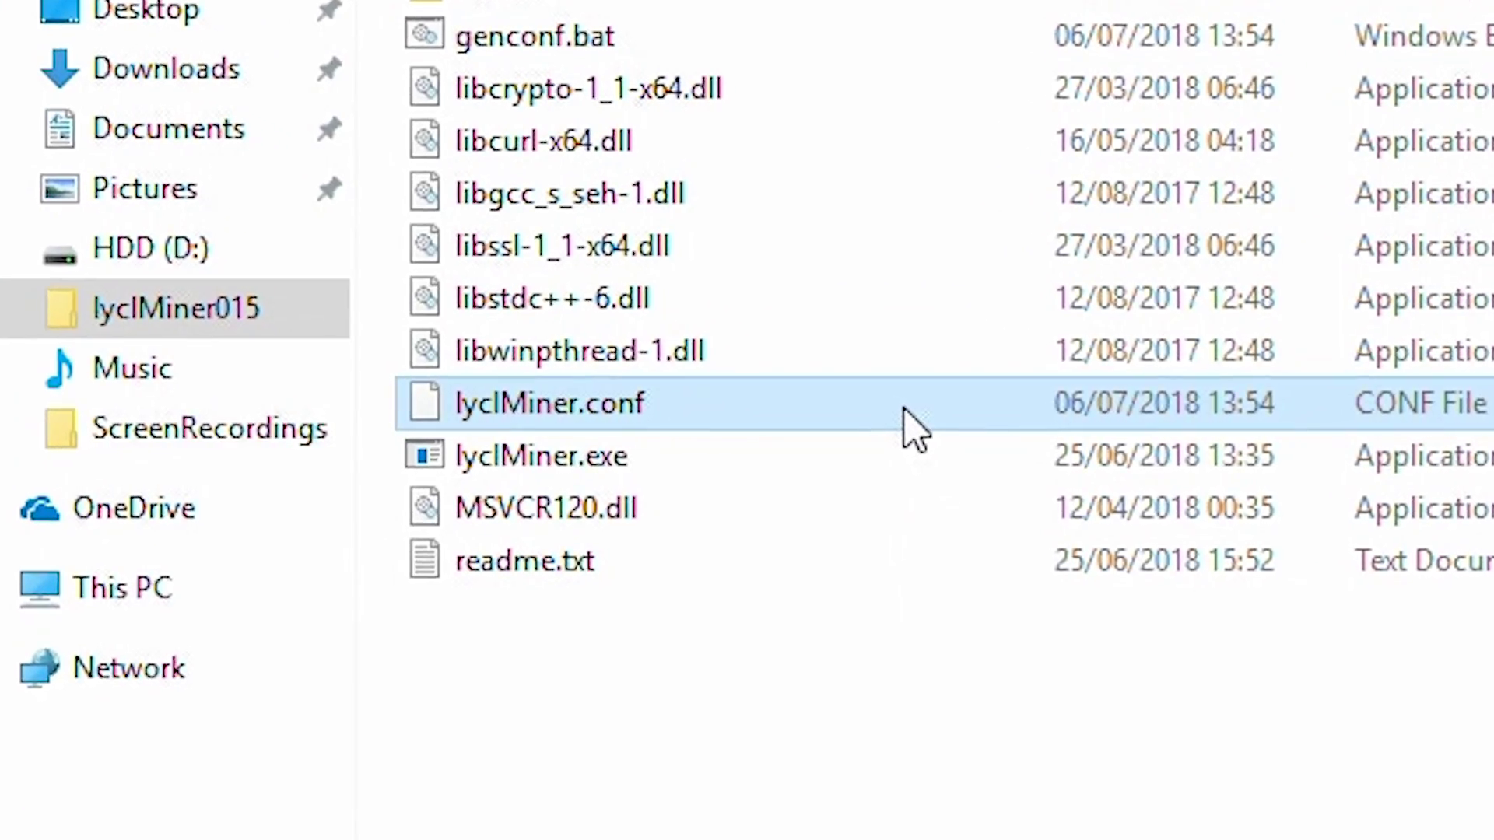
{"action": "right_click", "coordinate": [906, 411]}
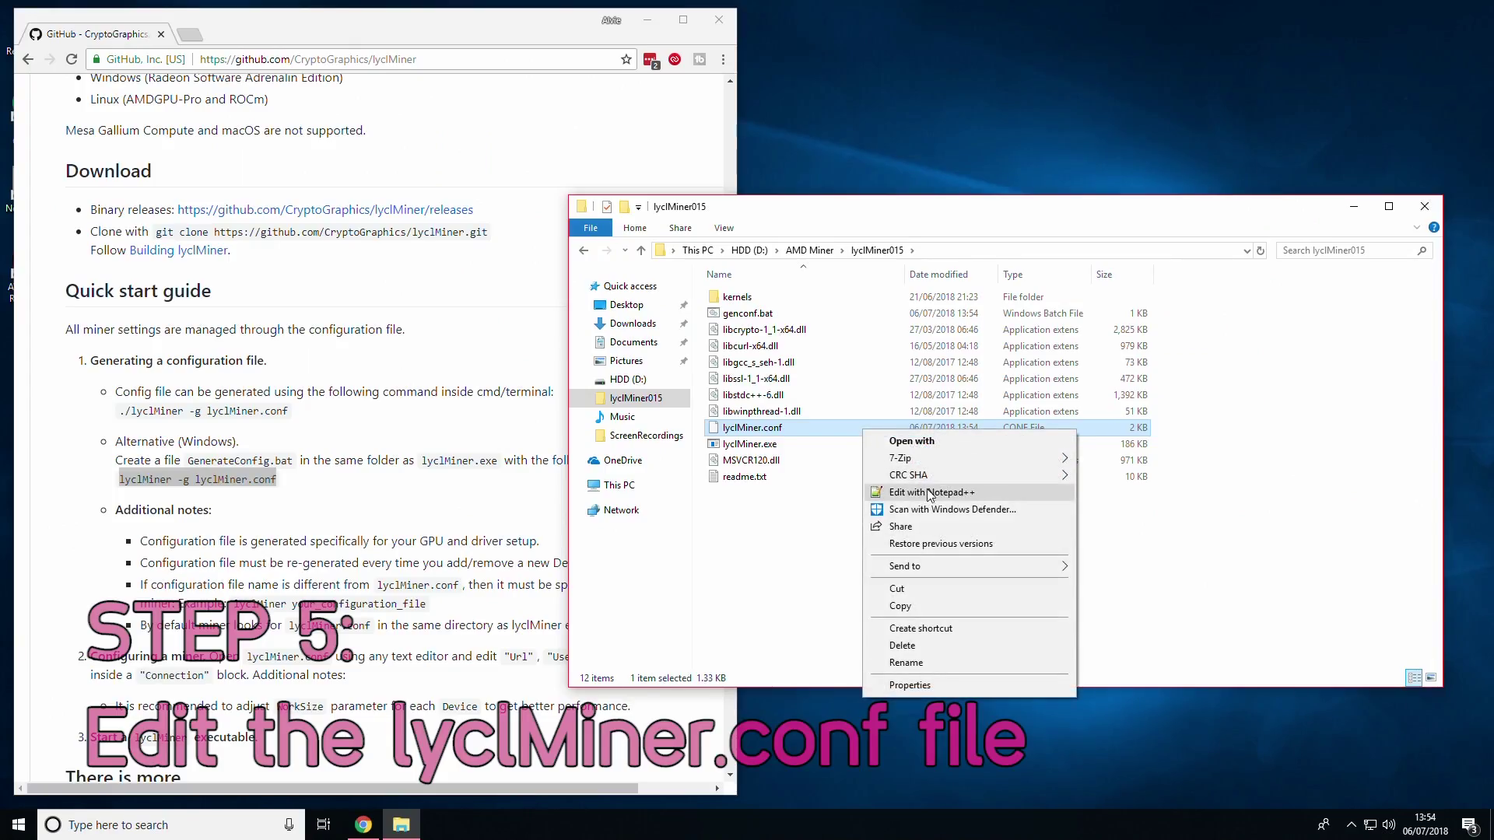
{"action": "left_click", "coordinate": [914, 441]}
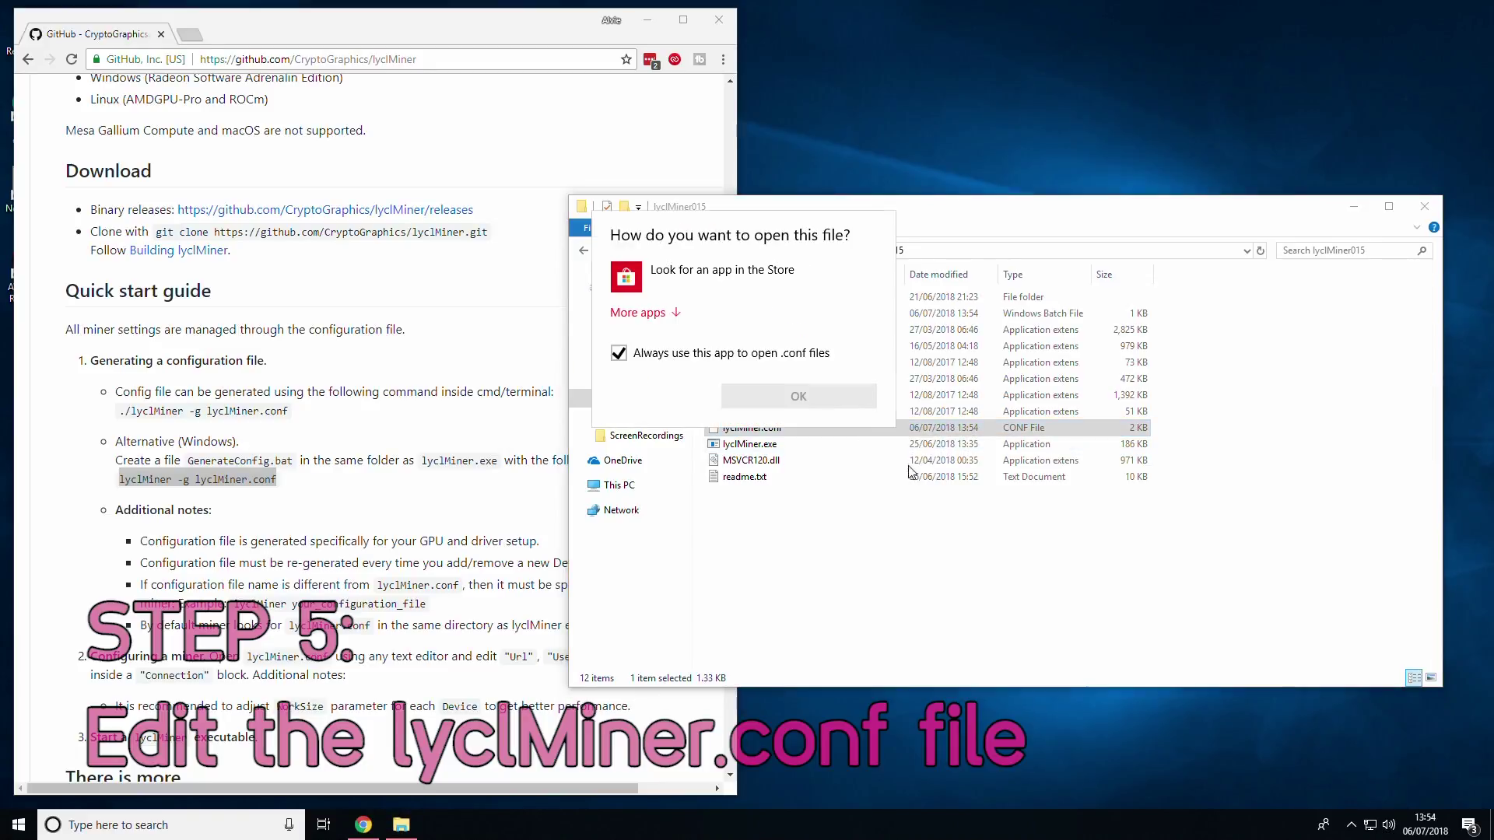
{"action": "left_click", "coordinate": [636, 312]}
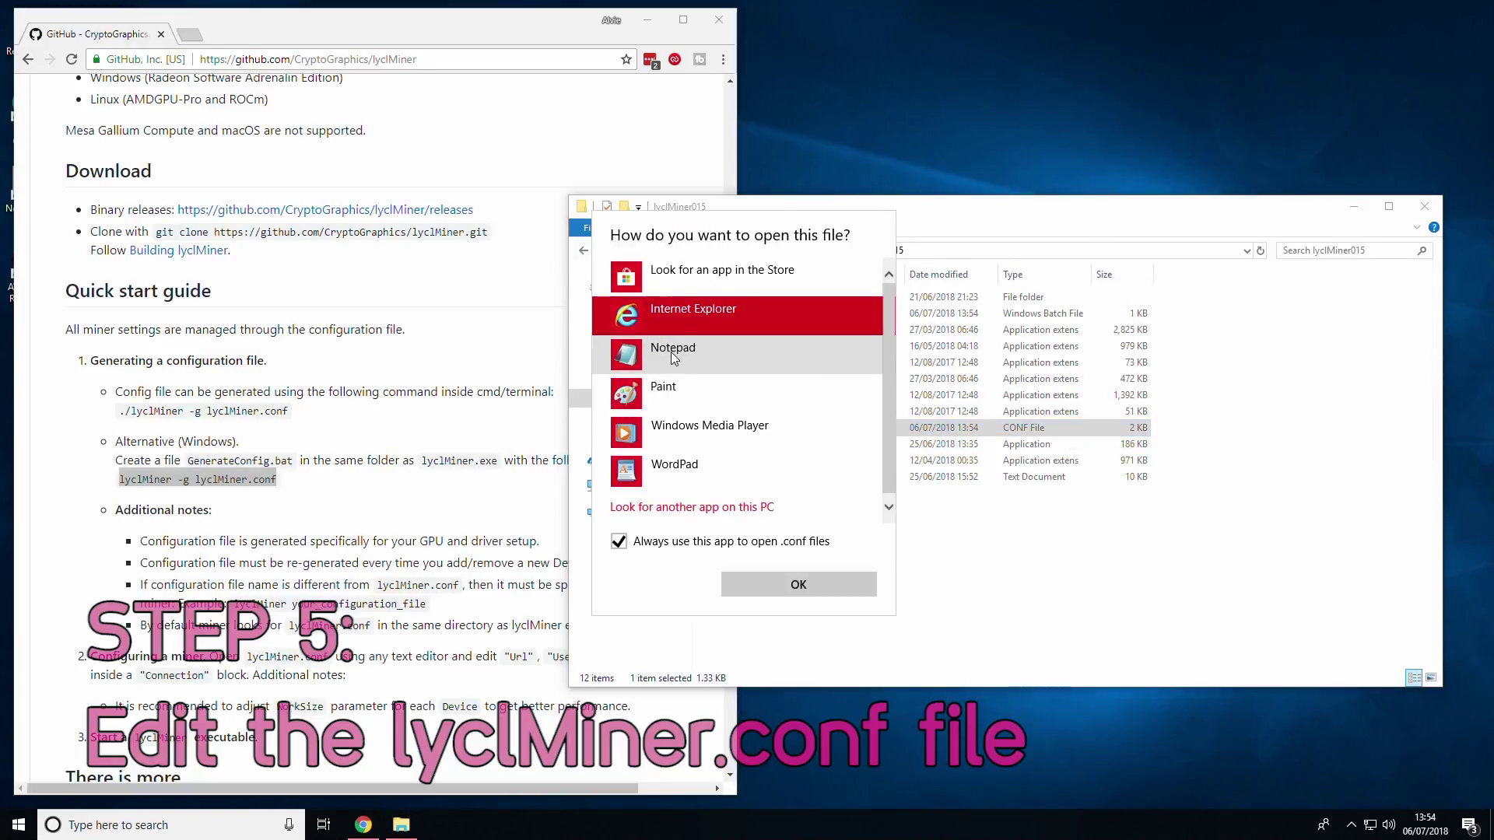
{"action": "left_click", "coordinate": [688, 354]}
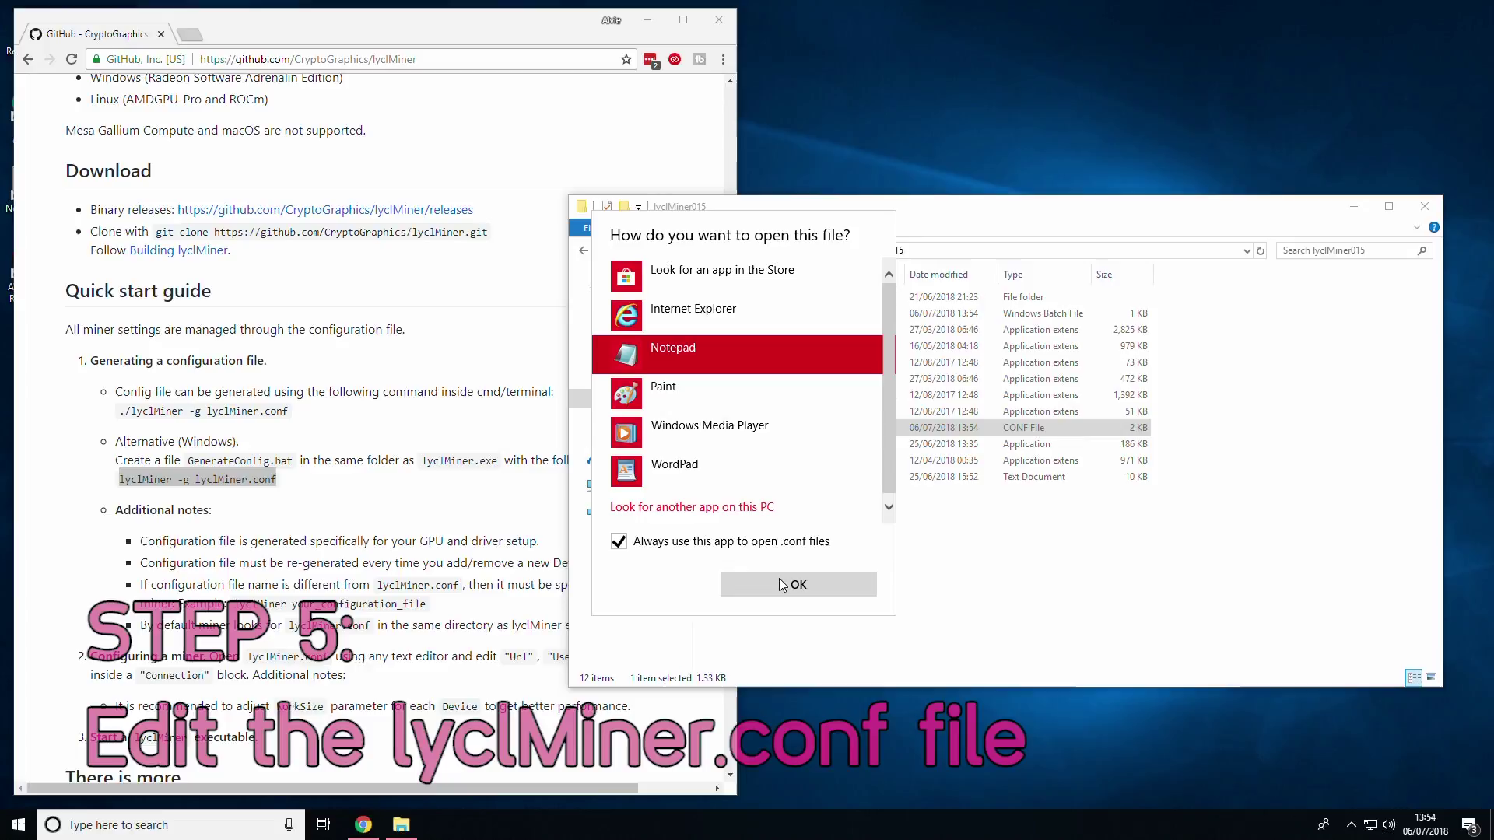
{"action": "left_click", "coordinate": [780, 581]}
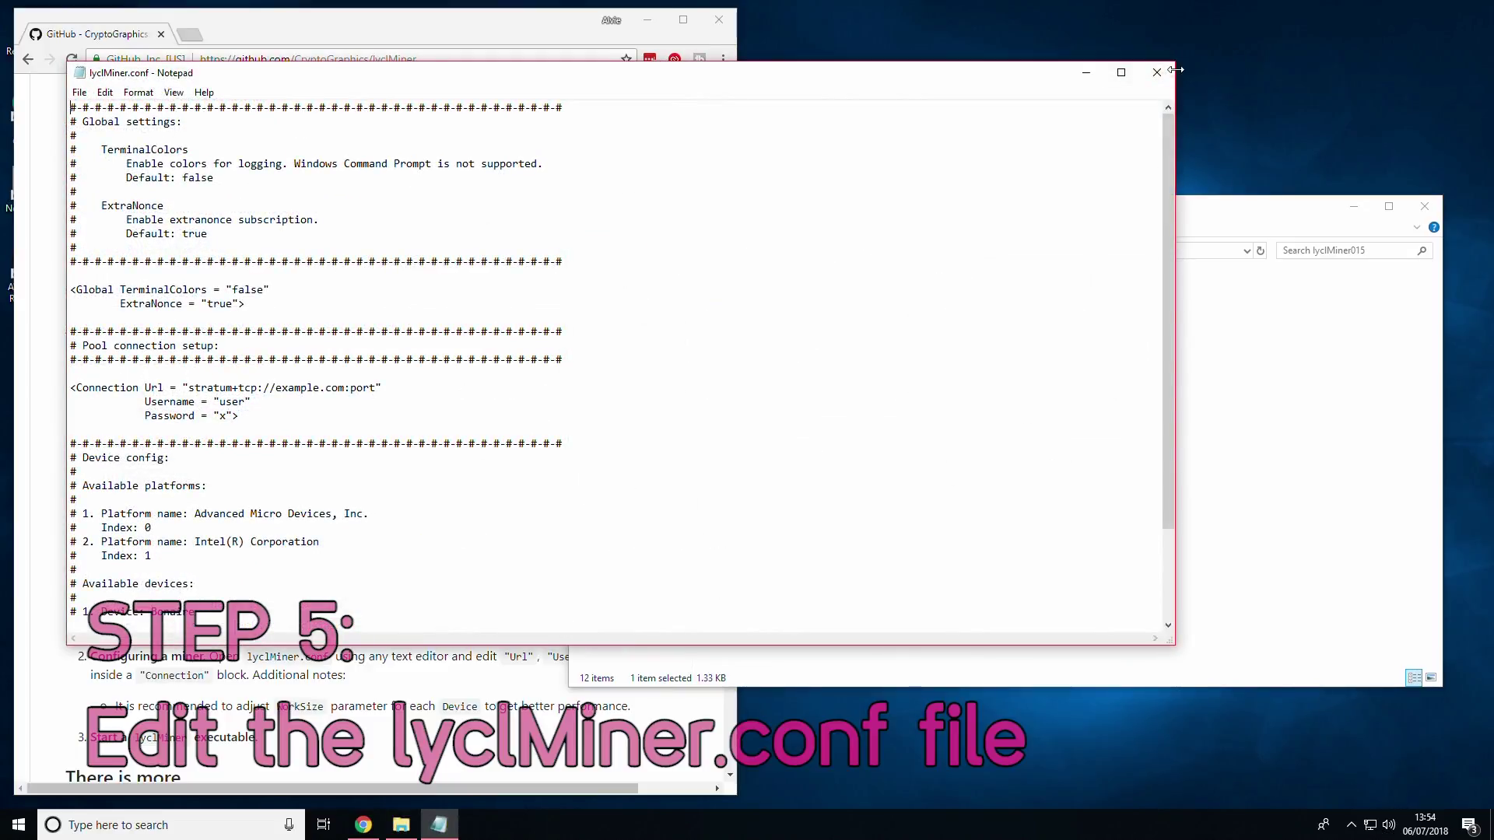
- Close the Notepad window and open lyclMiner.conf in Notepad++ for editing
{"action": "left_click", "coordinate": [1166, 77]}
{"action": "right_click", "coordinate": [821, 429]}
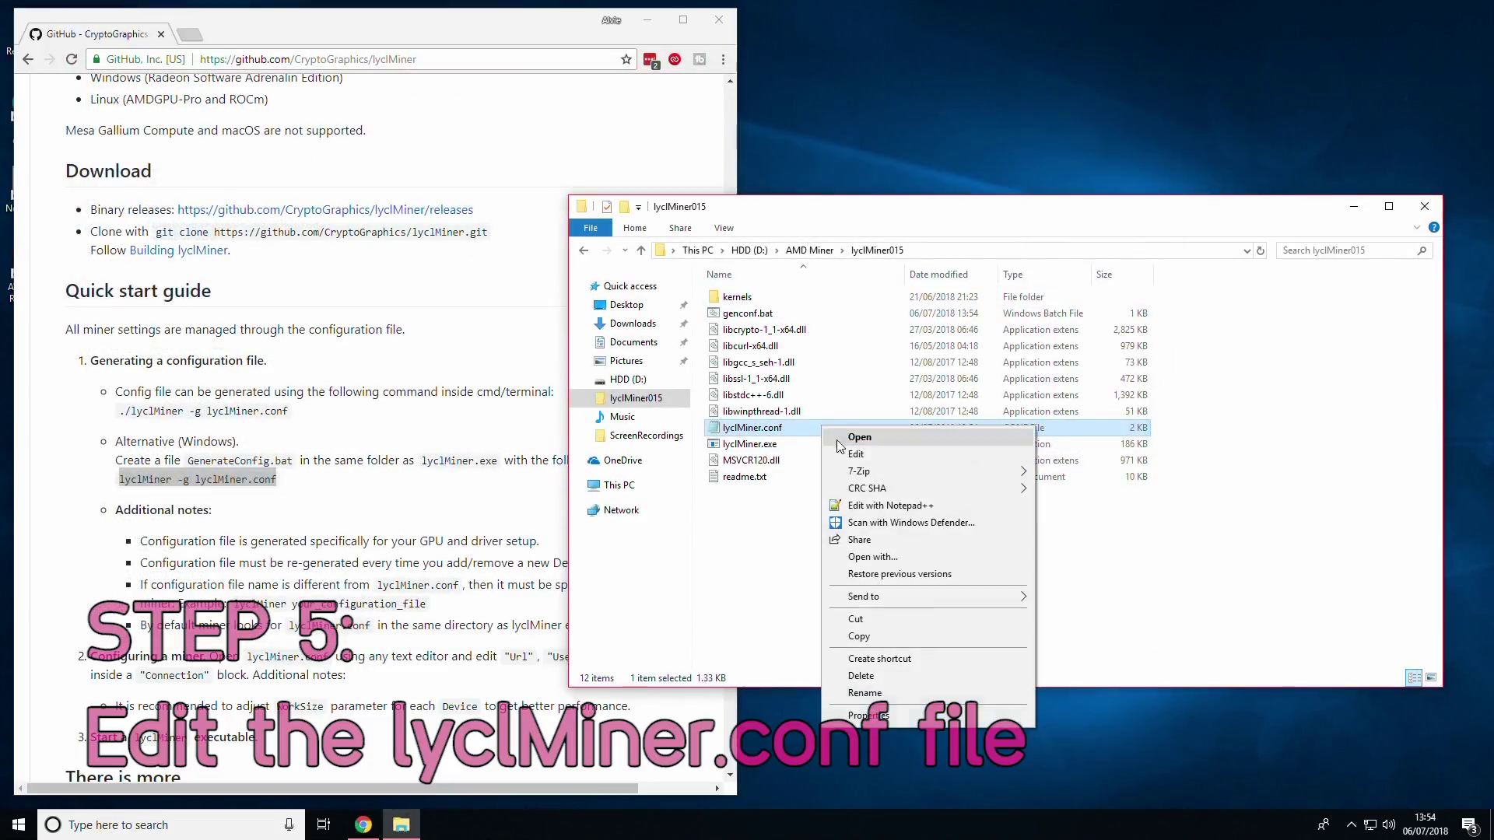
{"action": "left_click", "coordinate": [876, 506]}
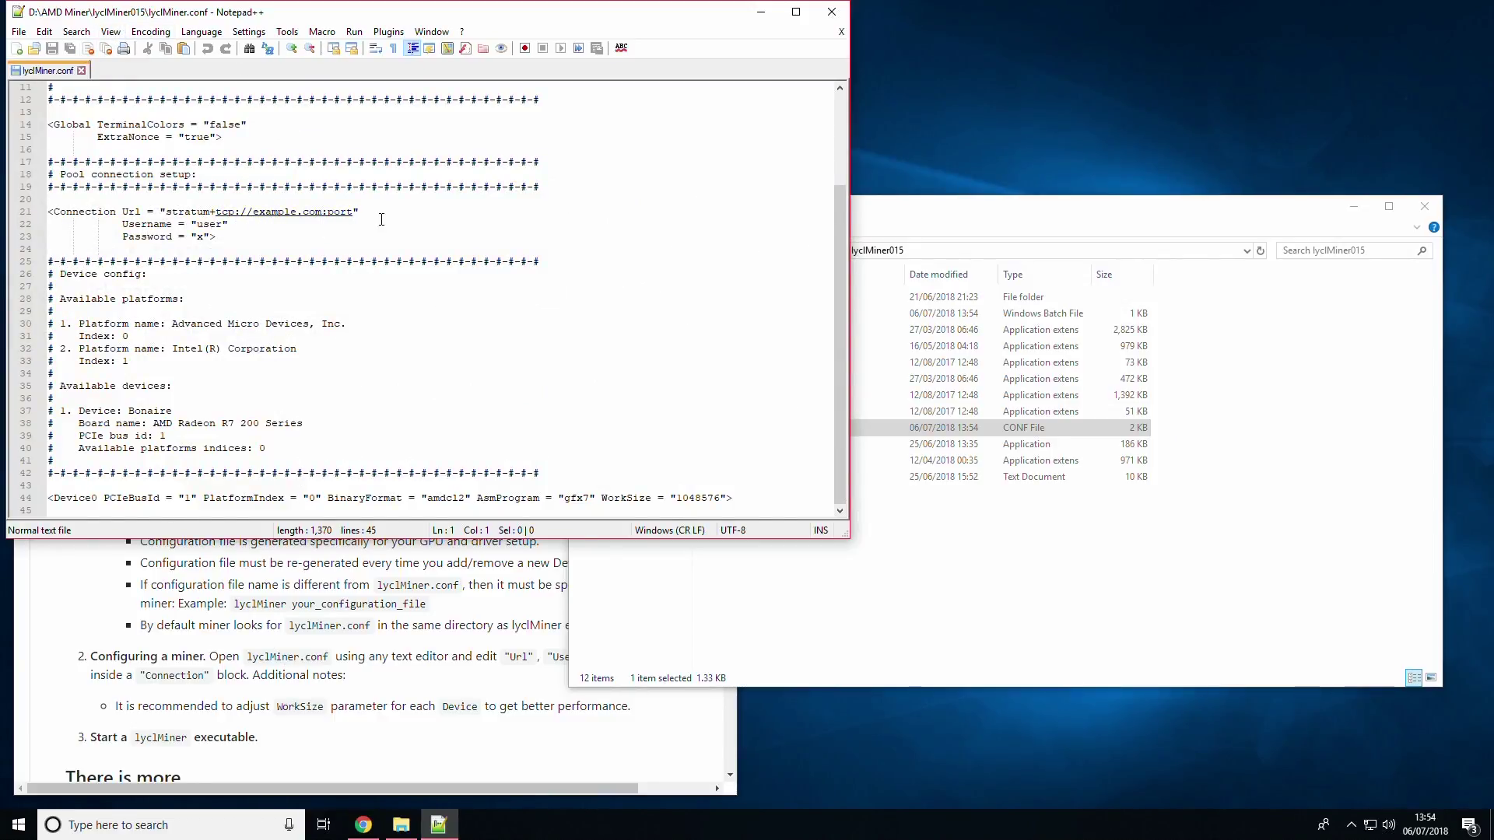
- In Chrome, open vertcoin.cryptoble.win in a new tab and copy the pool address vertcoin.cryptoble.win:9181
{"action": "left_click", "coordinate": [354, 677]}
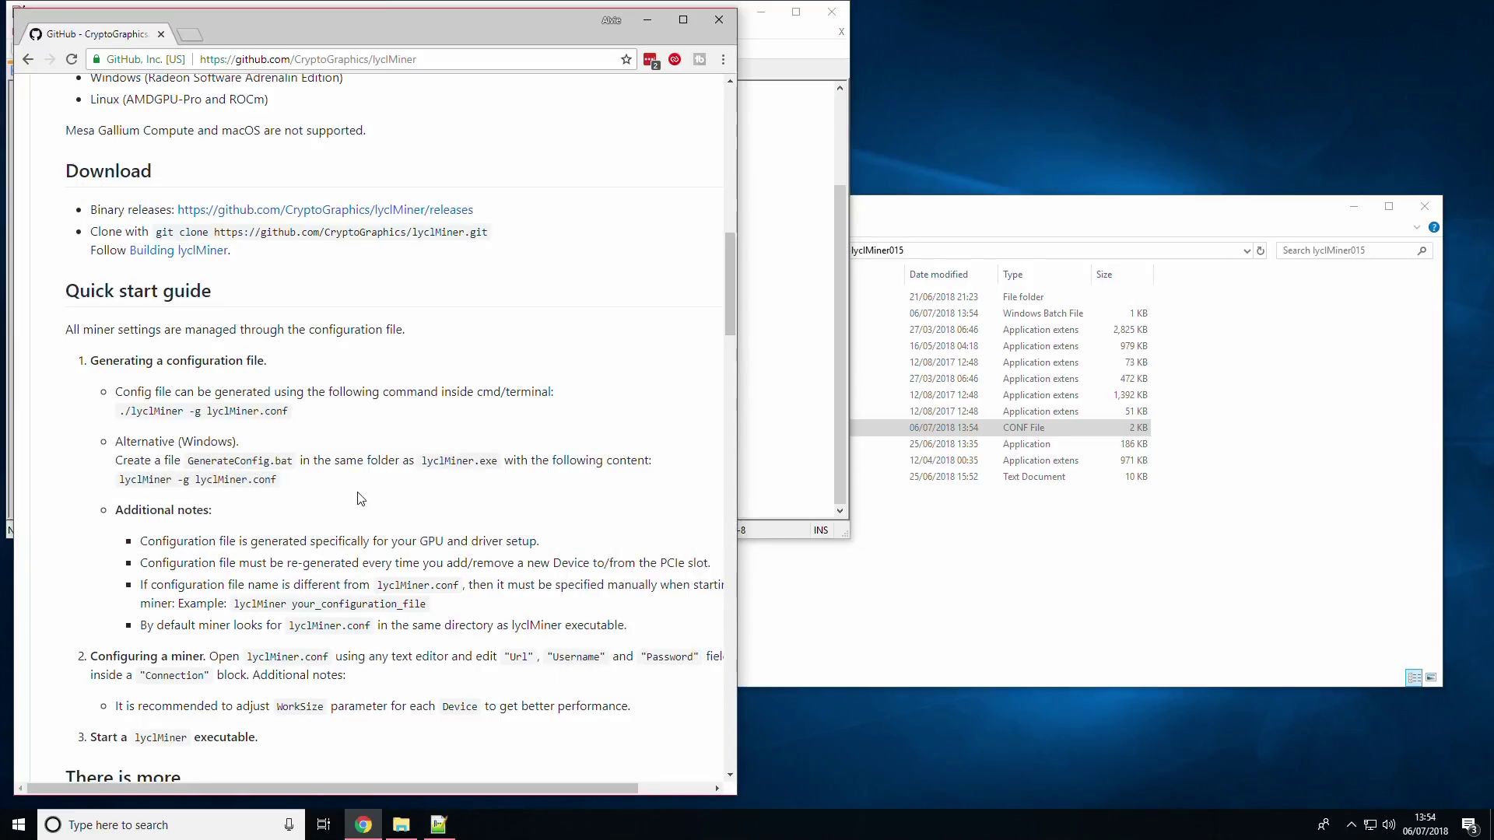
{"action": "left_click", "coordinate": [188, 34]}
{"action": "type", "text": "ve"}
{"action": "key", "text": "Return"}
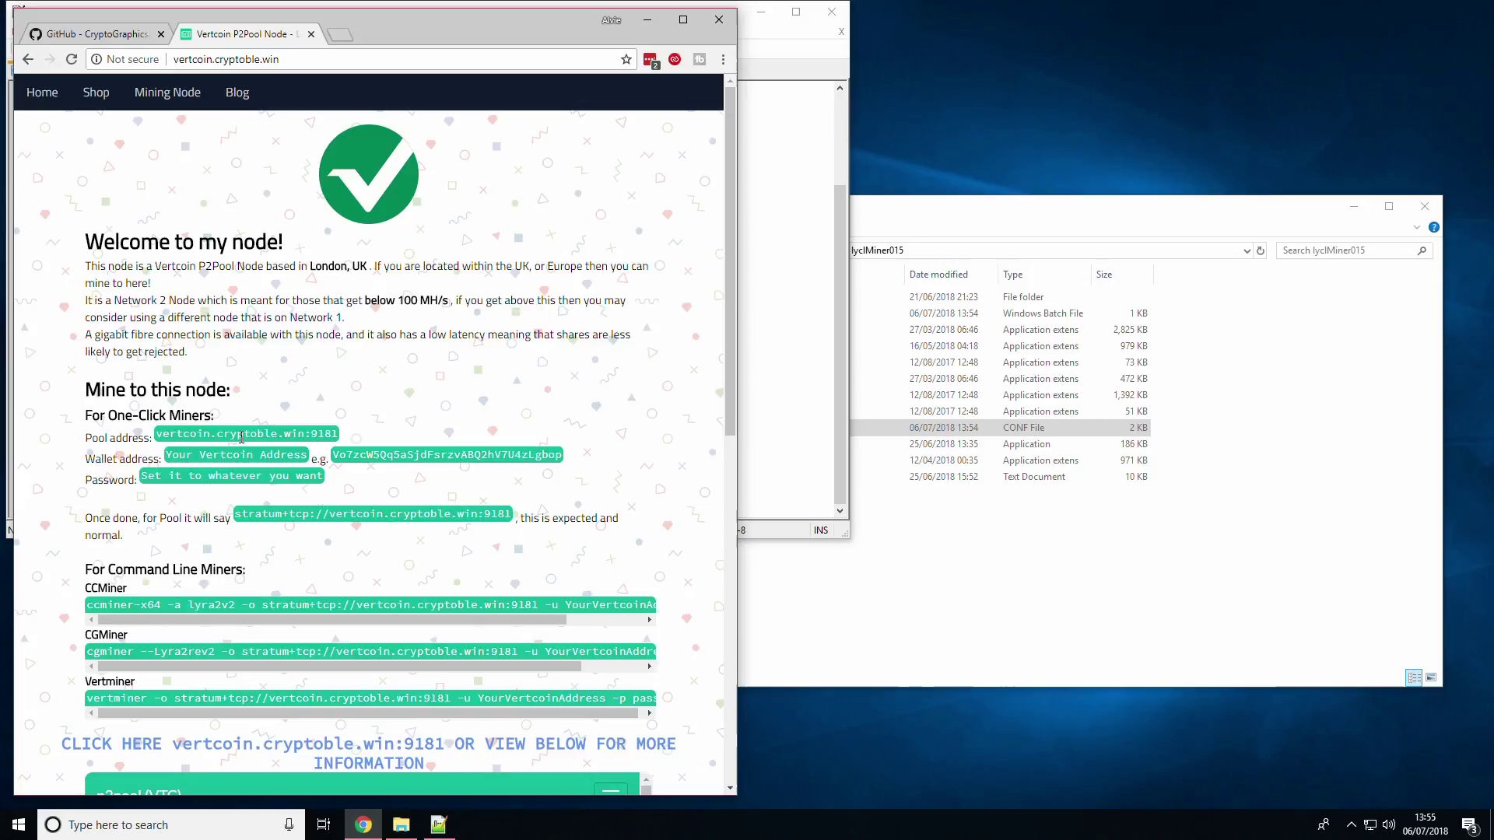
{"action": "left_click_drag", "start_coordinate": [158, 435], "coordinate": [339, 432]}
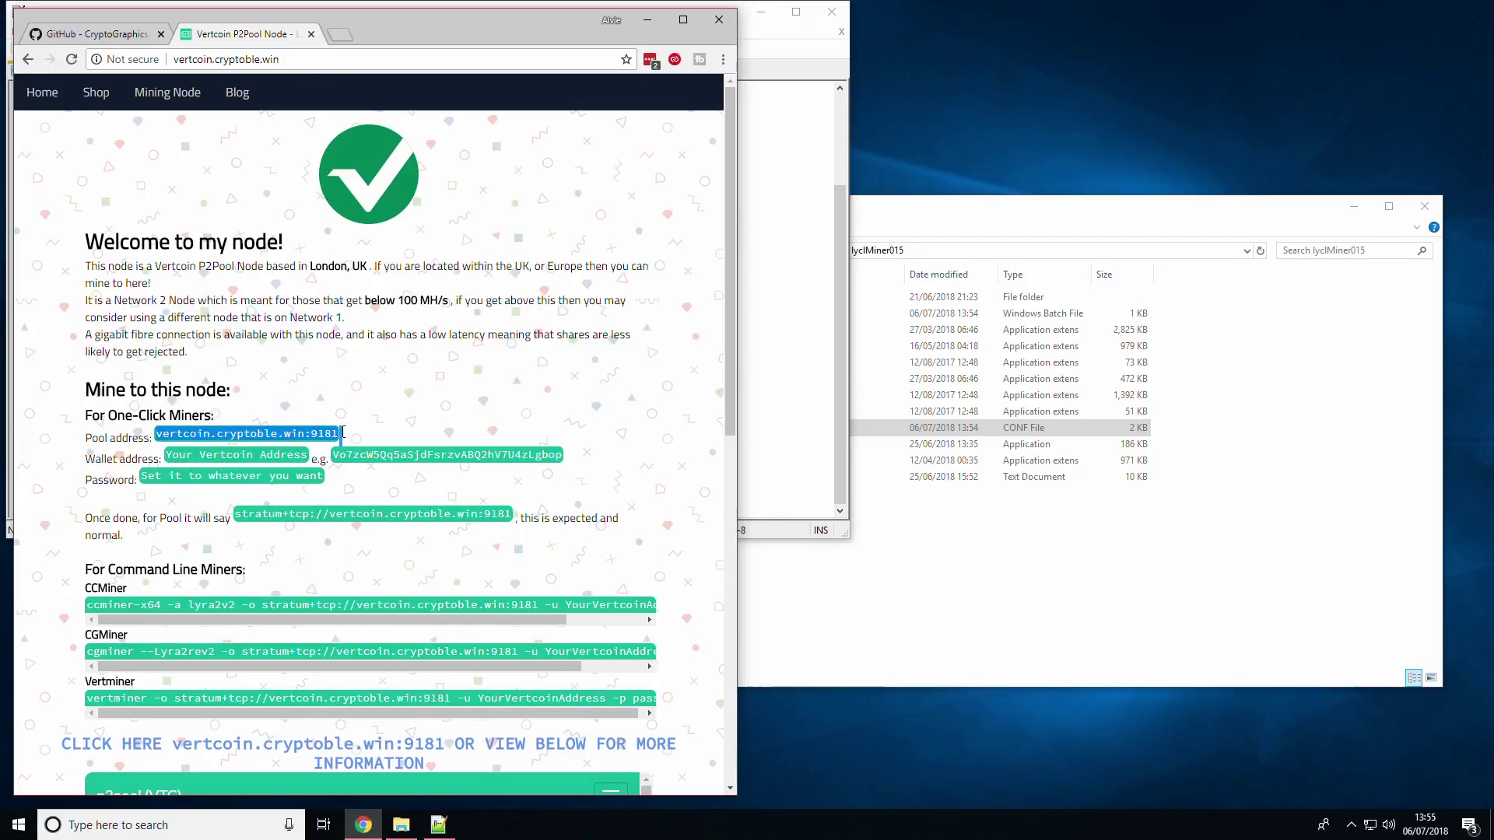
{"action": "right_click", "coordinate": [320, 432]}
{"action": "left_click", "coordinate": [353, 448]}
- In lyclMiner.conf in Notepad++, replace example.com:port in the connection Url with the copied pool address vertcoin.cryptoble.win:9181
{"action": "left_click", "coordinate": [831, 483]}
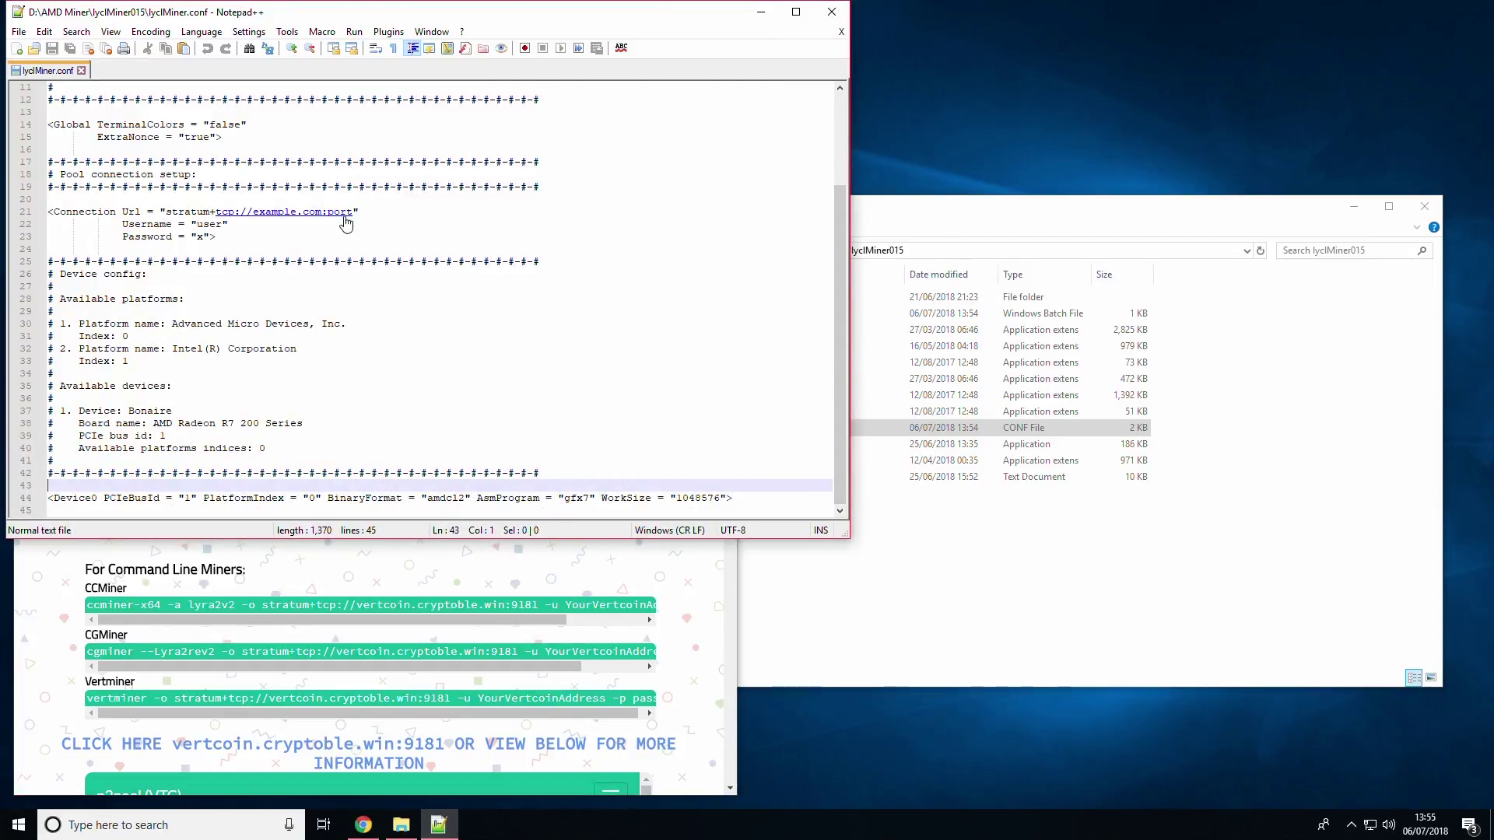
{"action": "left_click_drag", "start_coordinate": [356, 214], "coordinate": [251, 217]}
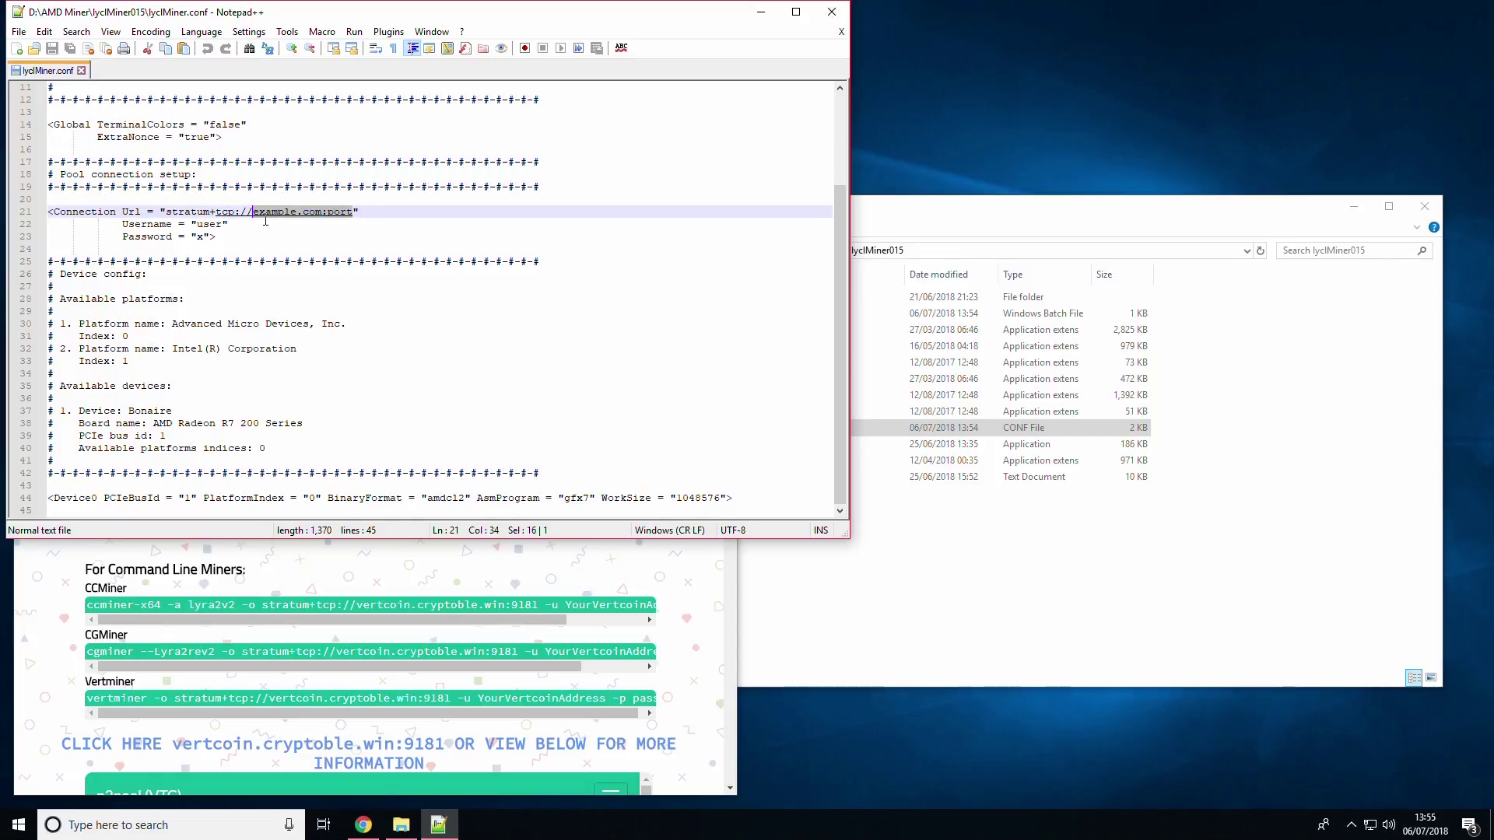
{"action": "right_click", "coordinate": [340, 217]}
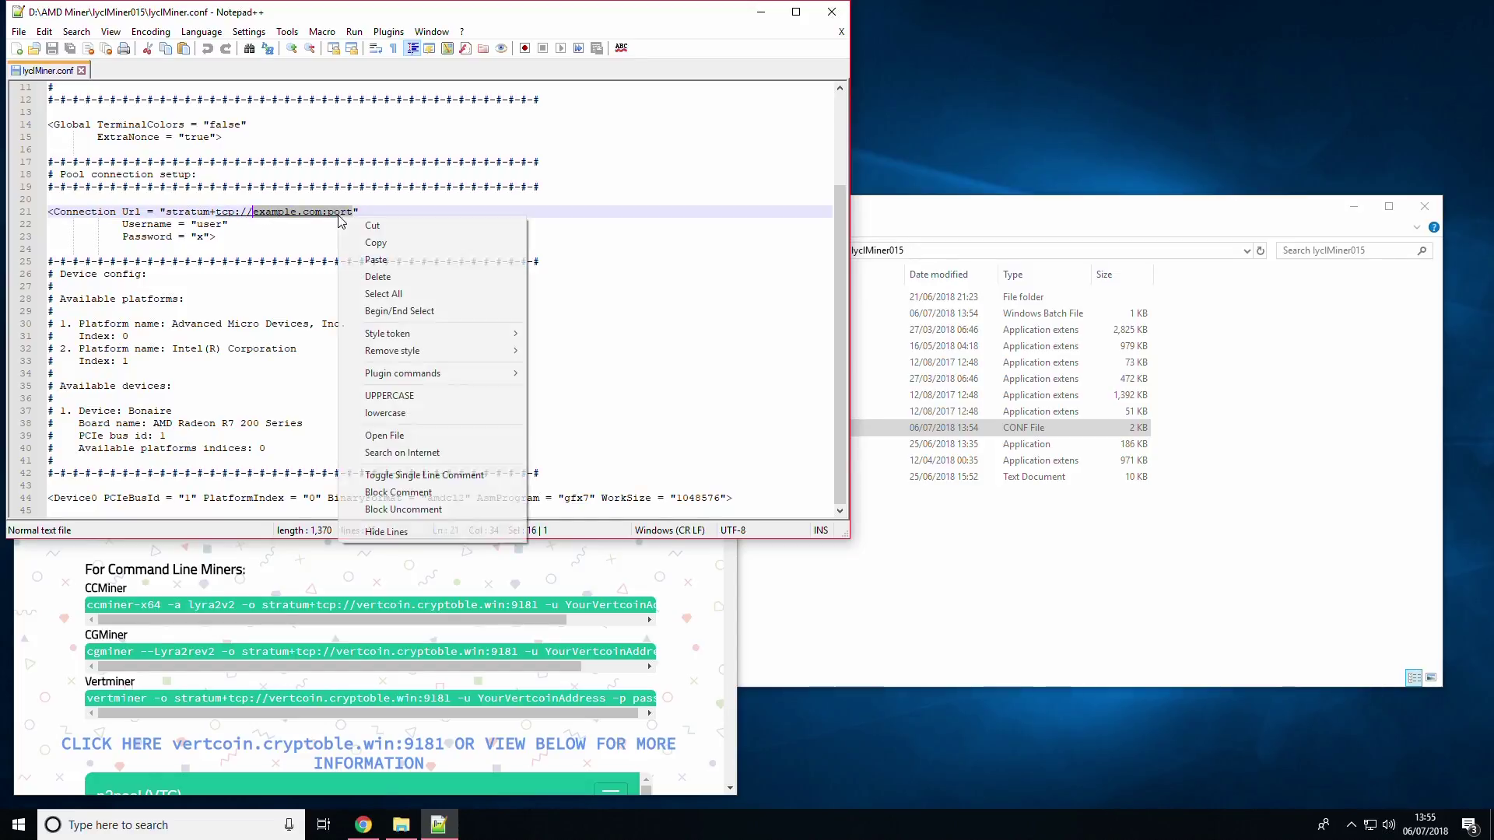
{"action": "left_click", "coordinate": [376, 260]}
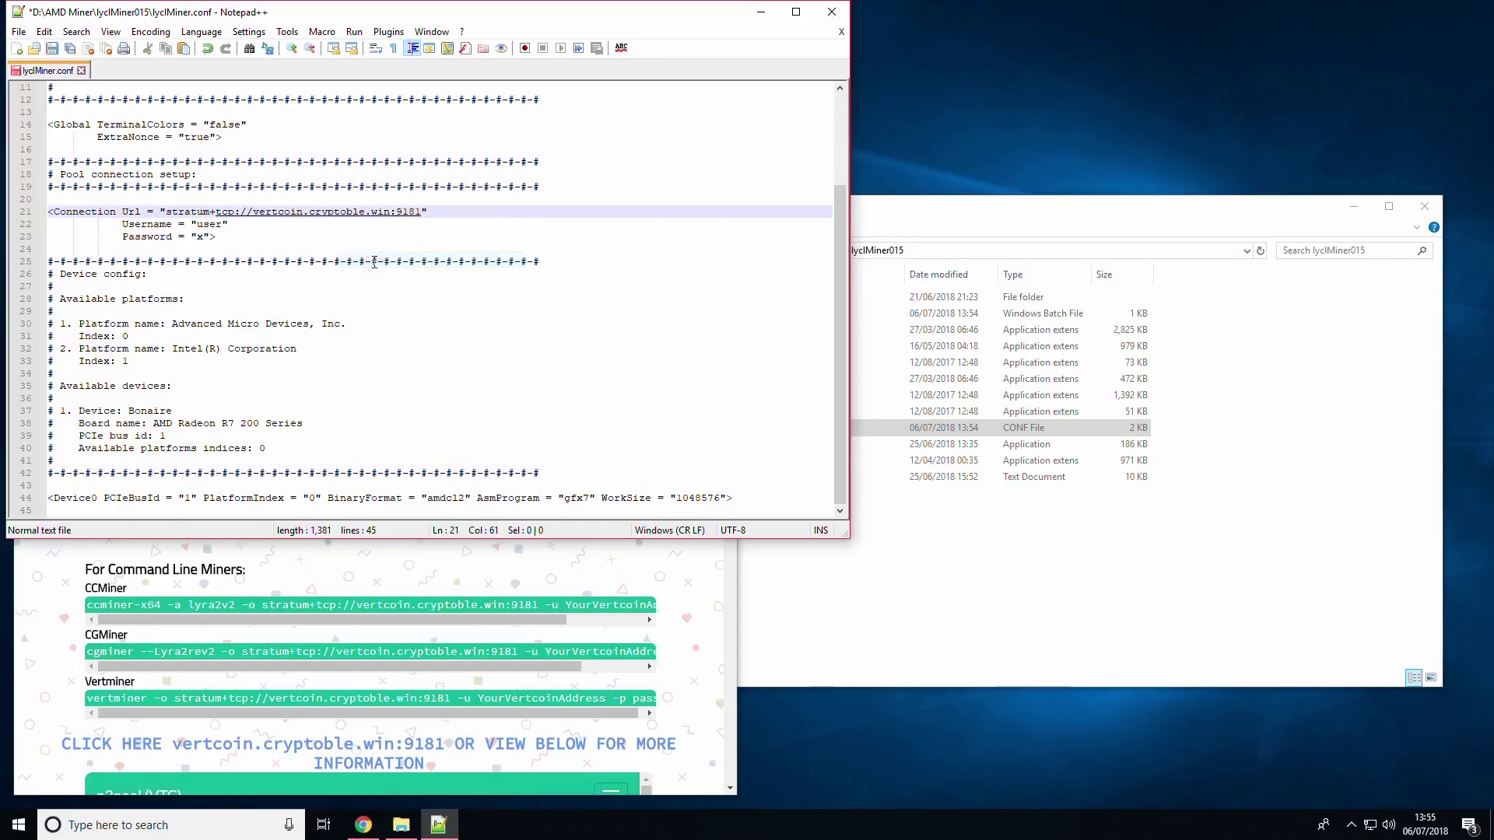
{"action": "left_click_drag", "start_coordinate": [167, 210], "coordinate": [238, 212]}
{"action": "left_click", "coordinate": [238, 232]}
{"action": "double_click", "coordinate": [215, 224]}
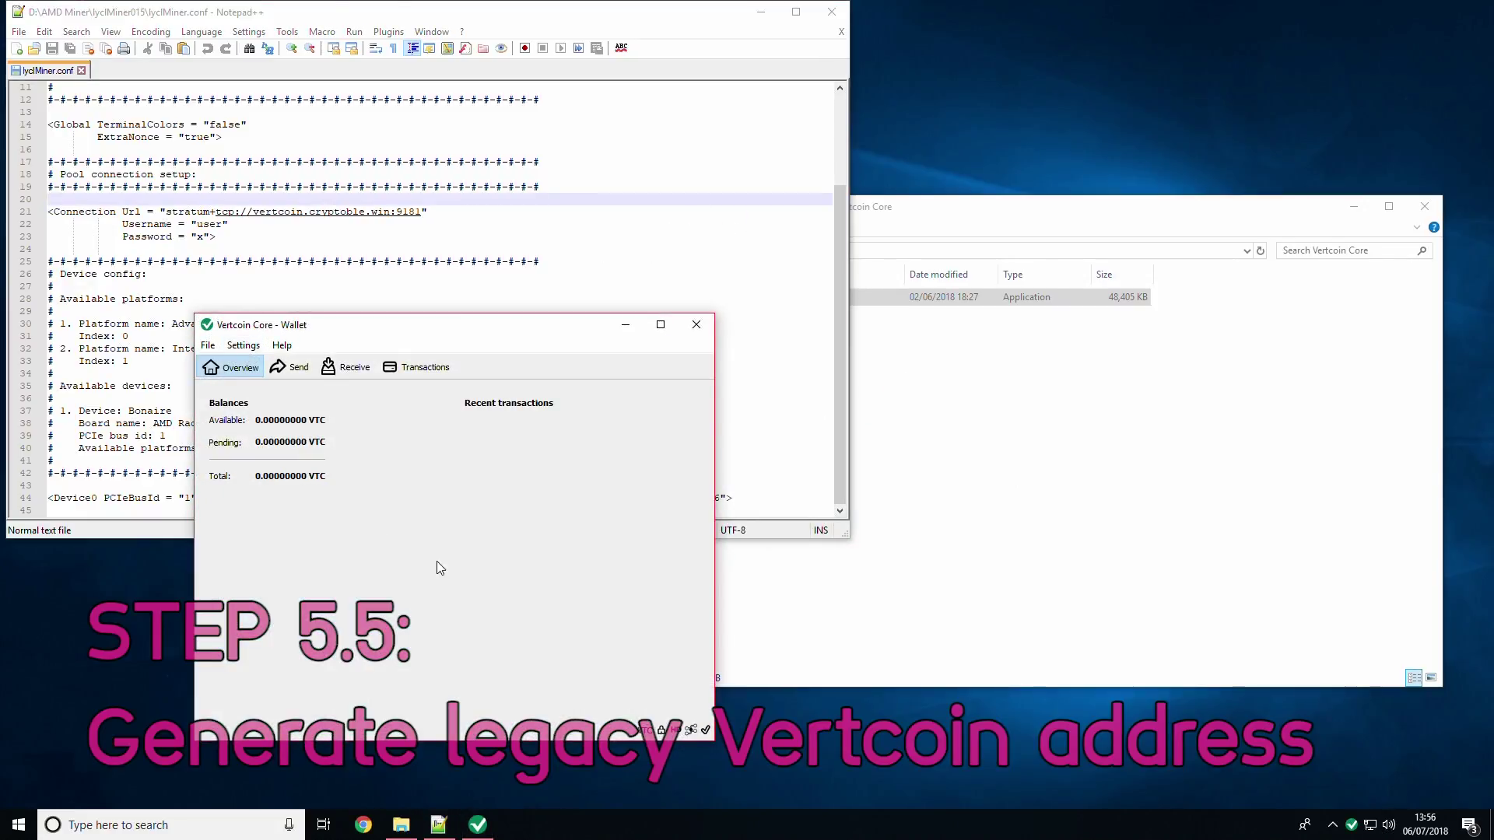
- In Vertcoin Core, view the AddressR and MINING entries in the list of receiving addresses, and close the list
{"action": "left_click", "coordinate": [208, 346]}
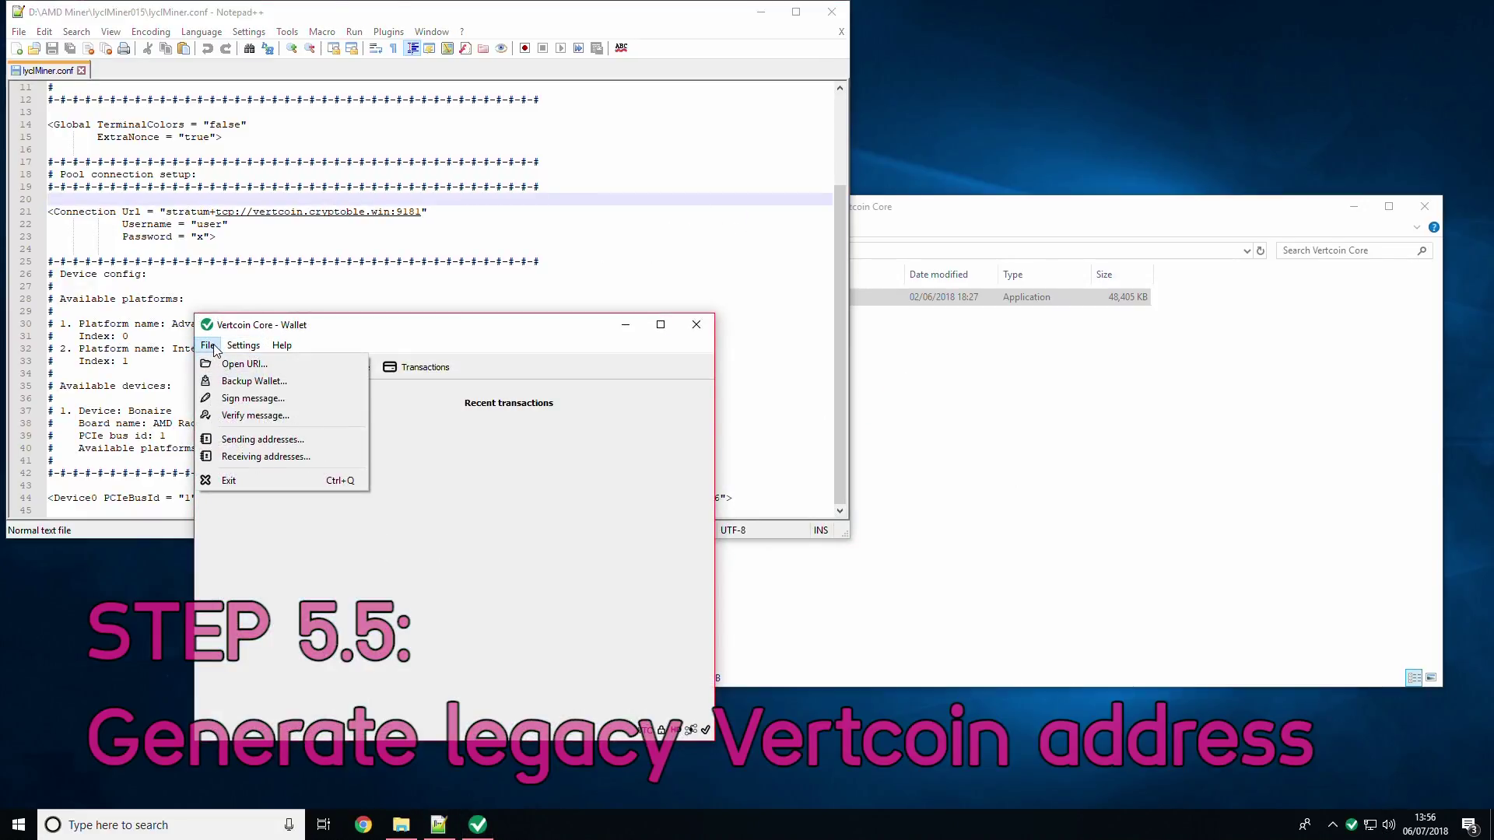
{"action": "left_click", "coordinate": [244, 459]}
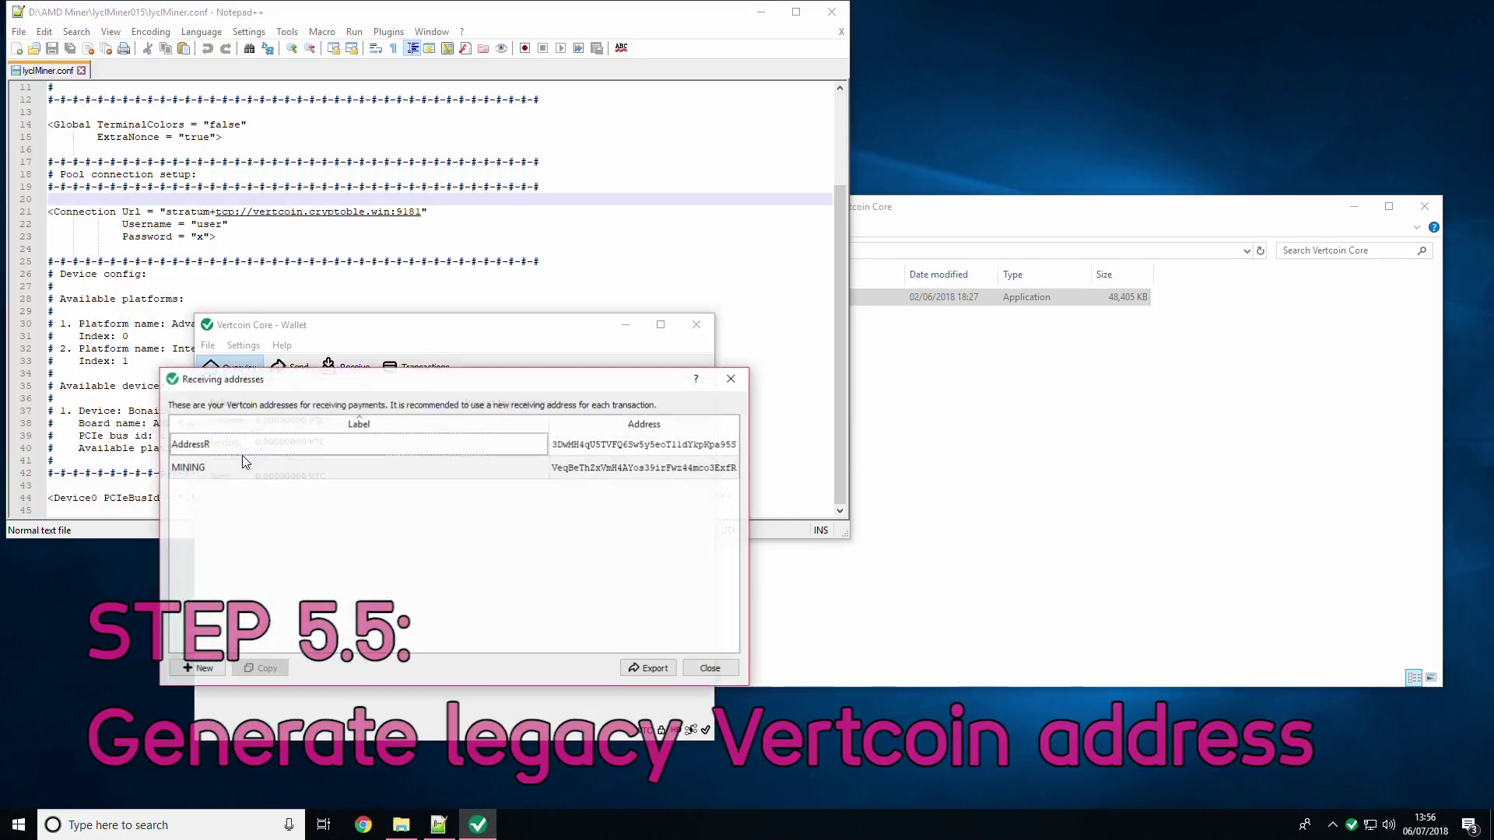
{"action": "left_click", "coordinate": [613, 452]}
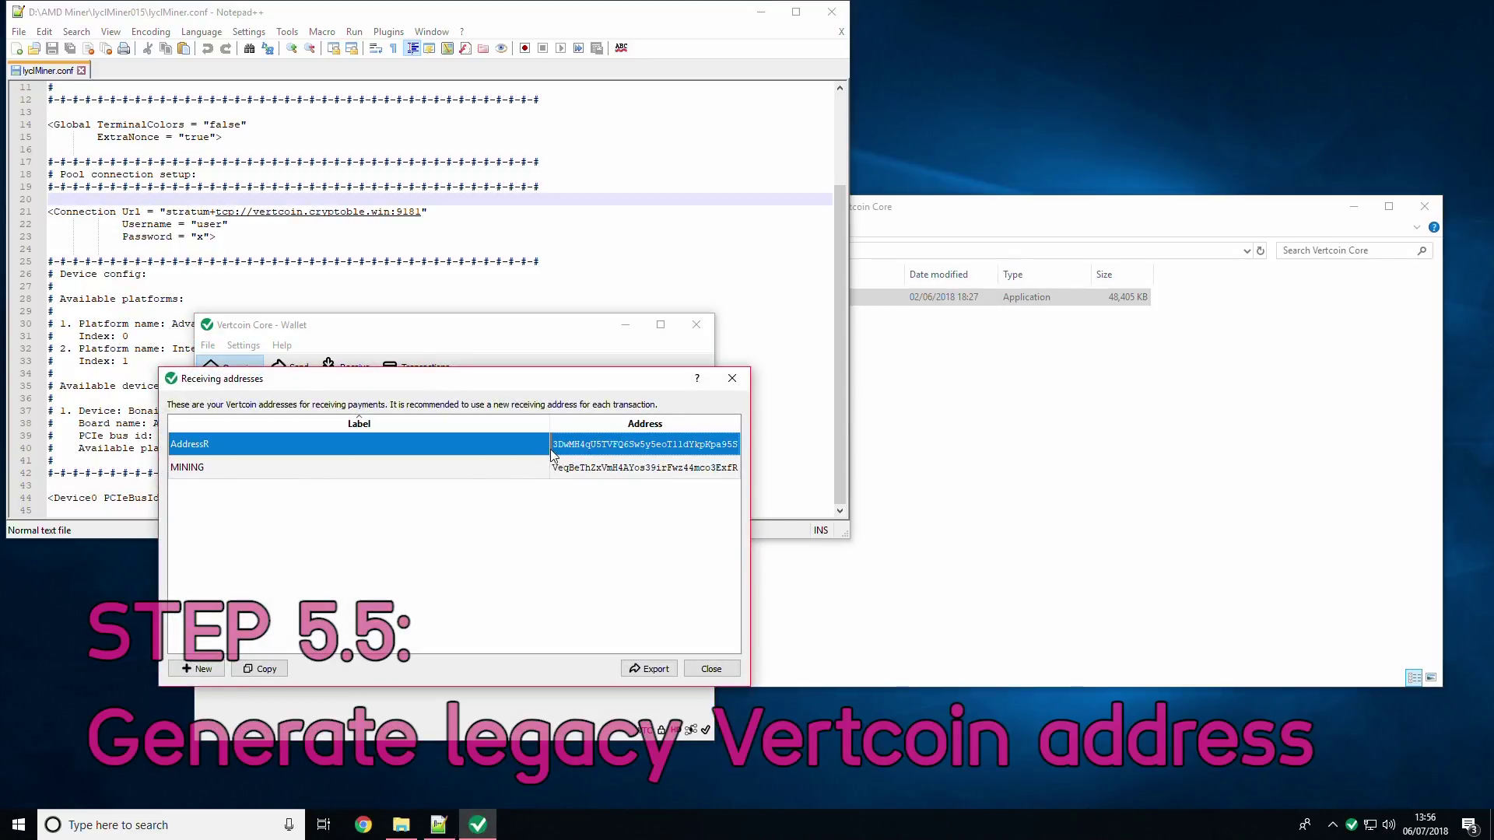
{"action": "left_click", "coordinate": [579, 473]}
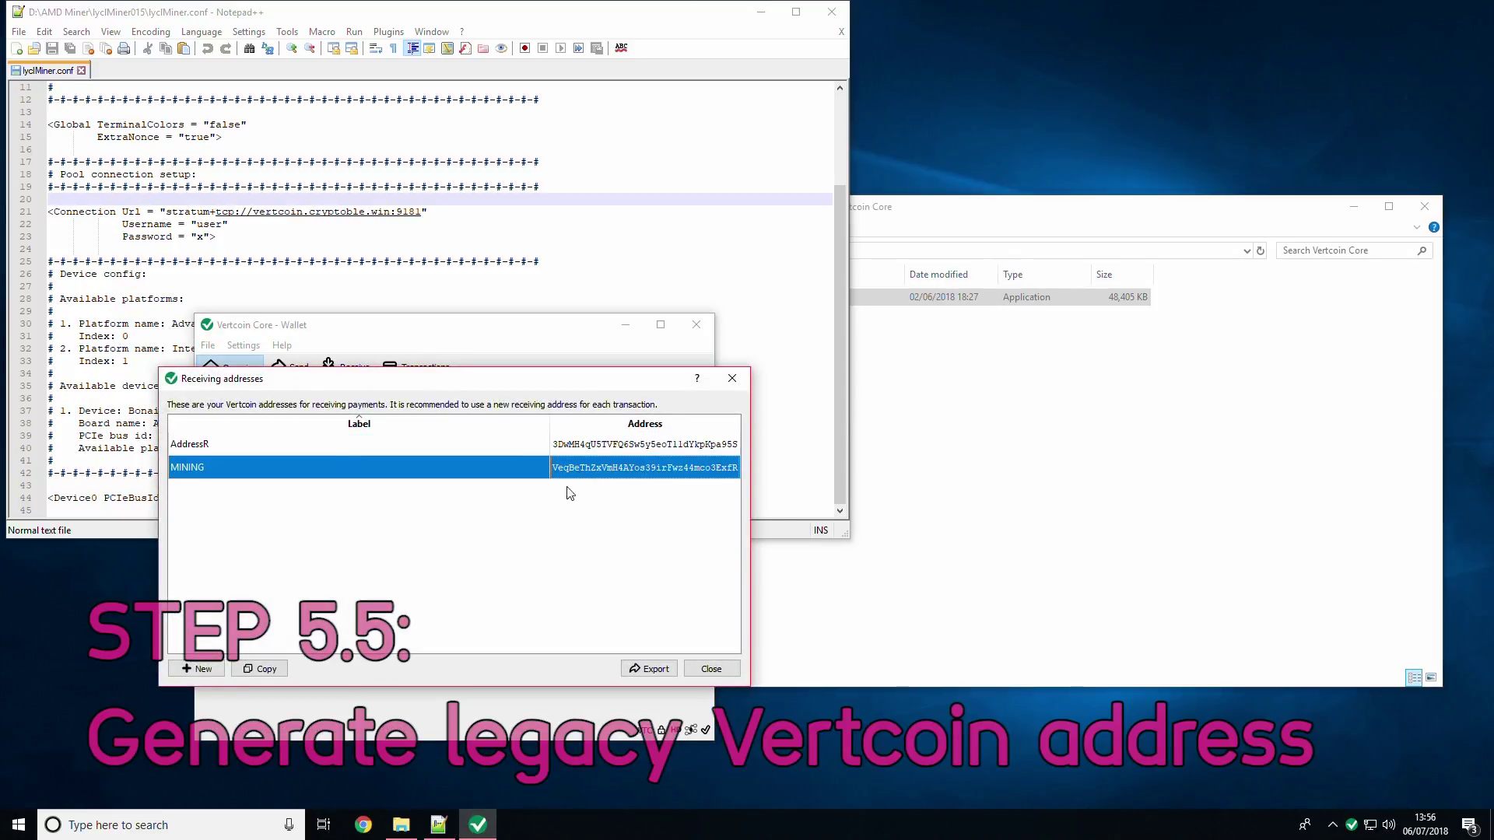
{"action": "left_click", "coordinate": [732, 378]}
- Generate a legacy receiving address in the debug console with getnewaddress "MiningVideo" legacy, and close the debug window
{"action": "left_click", "coordinate": [248, 346]}
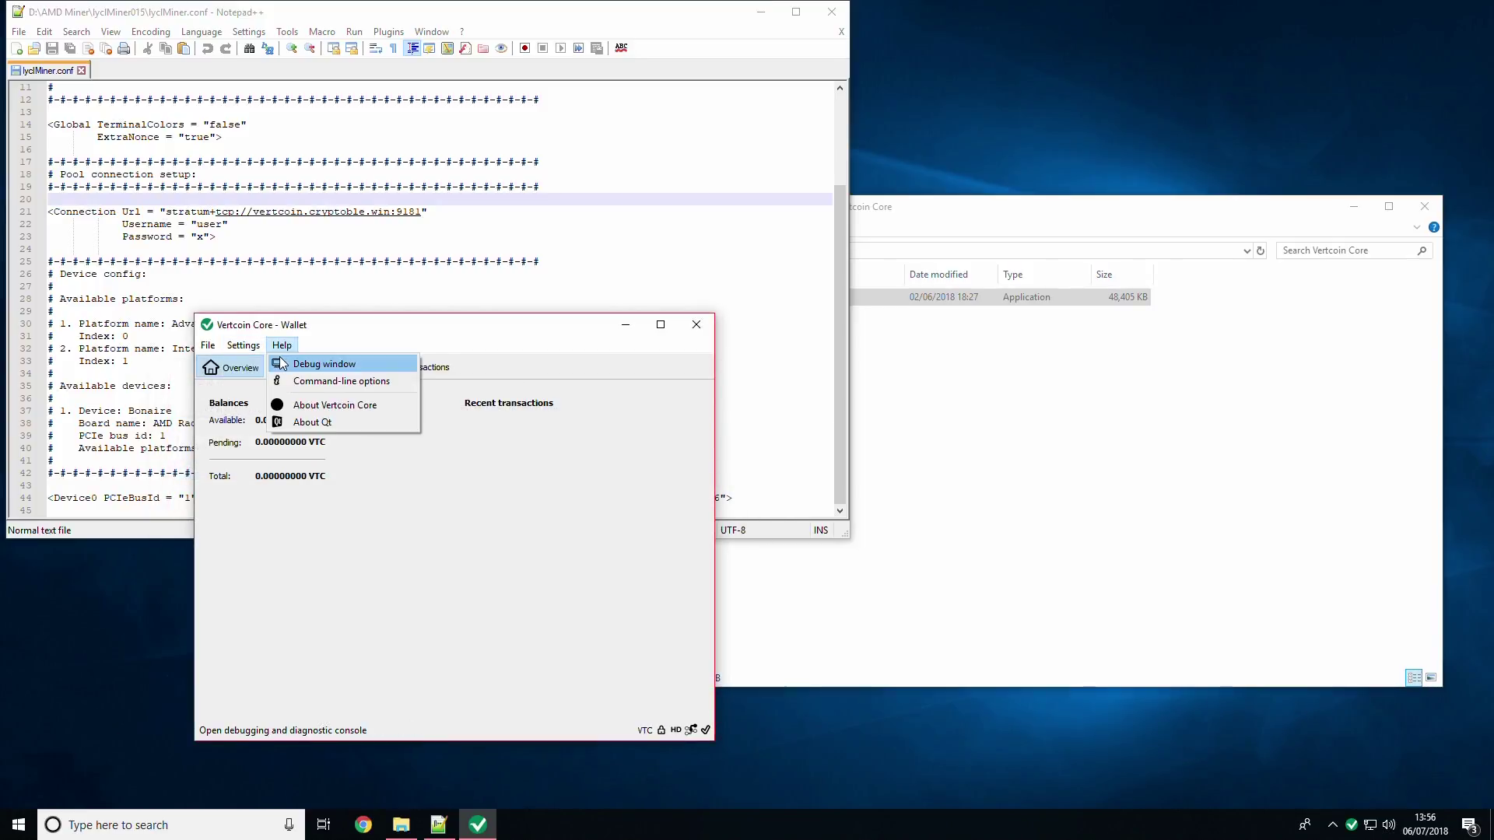
{"action": "left_click", "coordinate": [327, 363]}
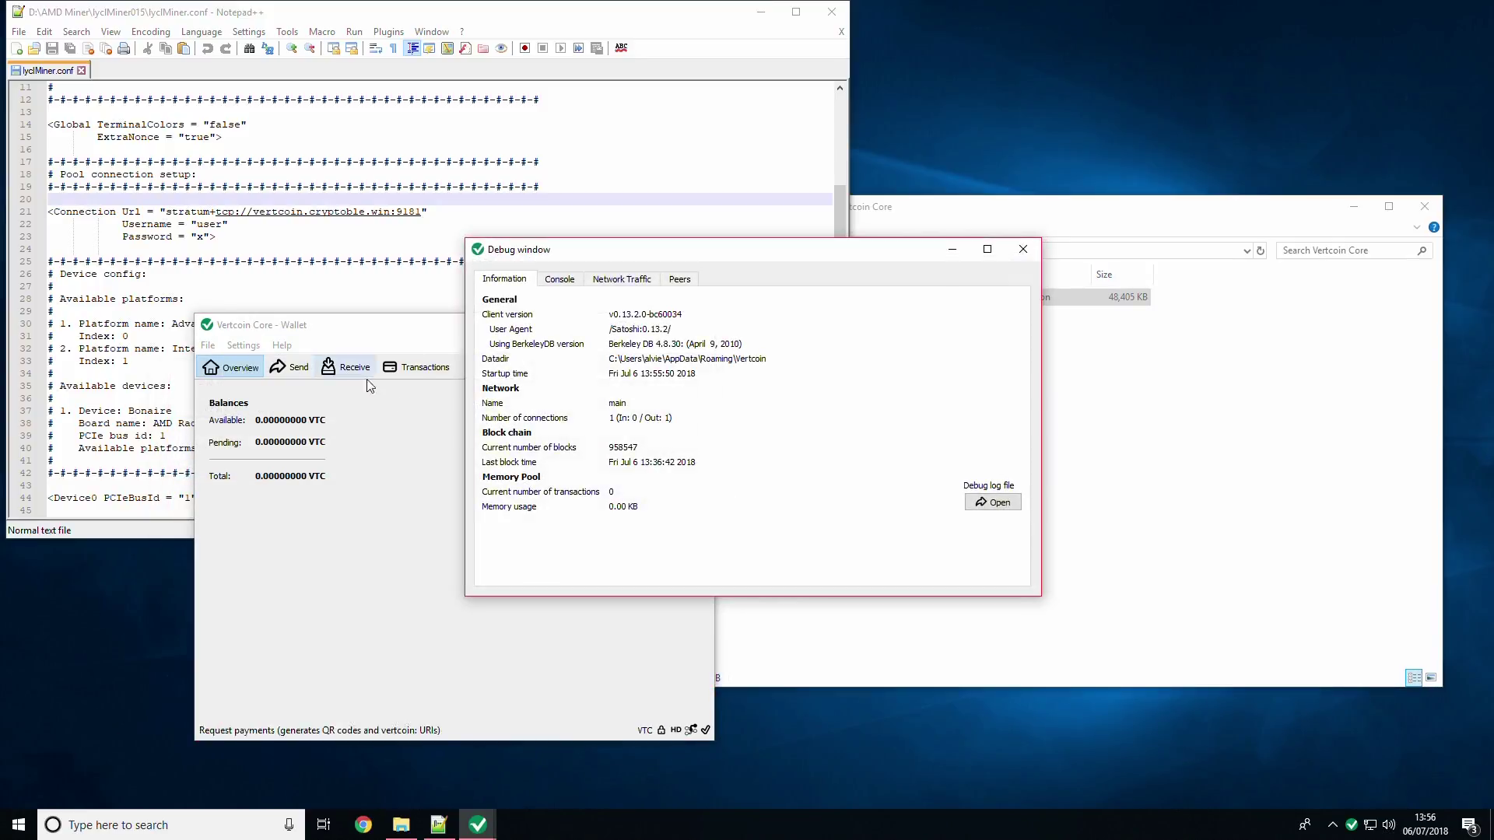
{"action": "left_click", "coordinate": [565, 279]}
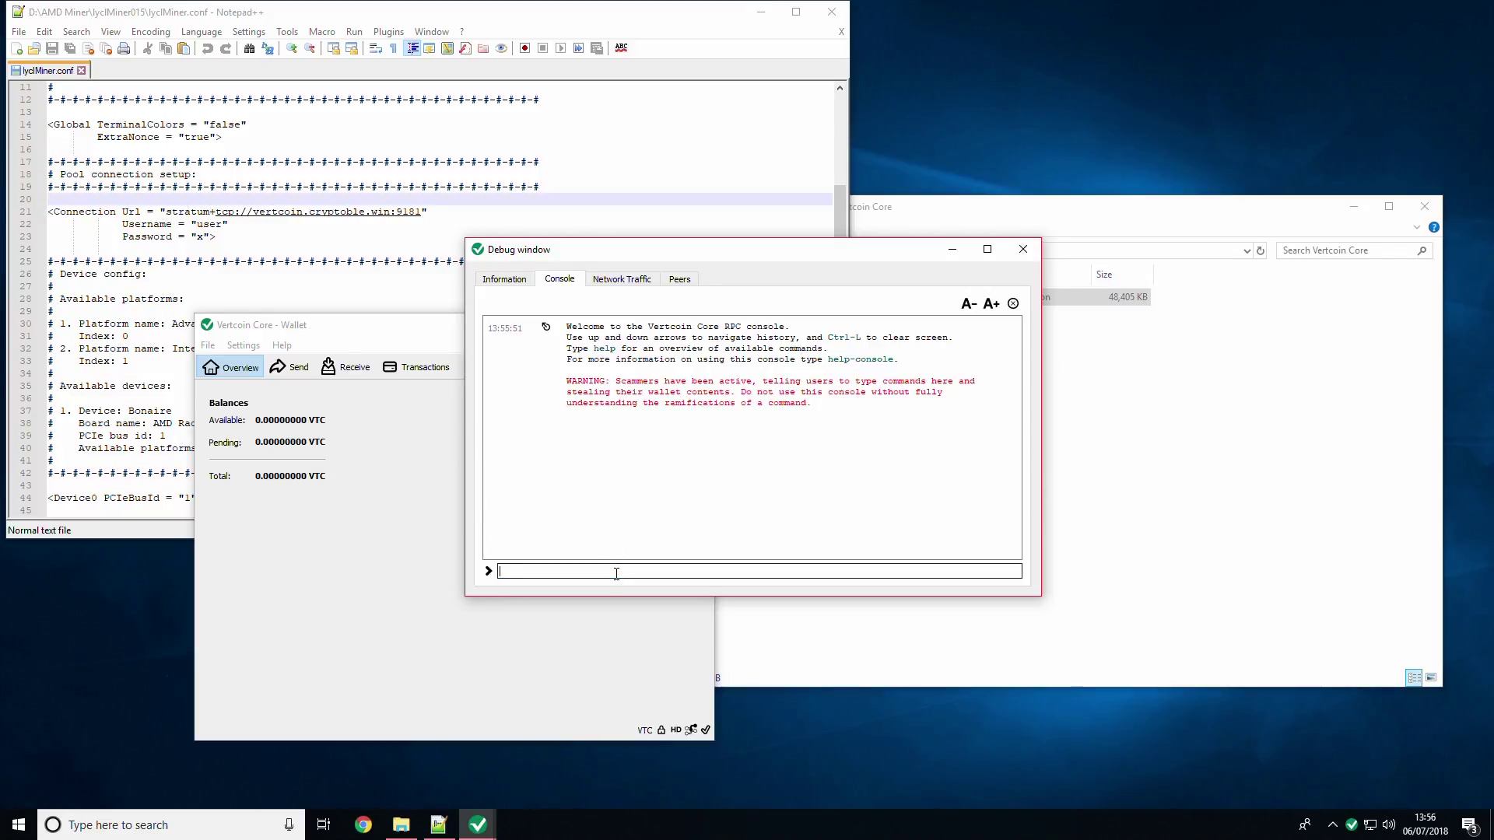
{"action": "type", "text": "getnew"}
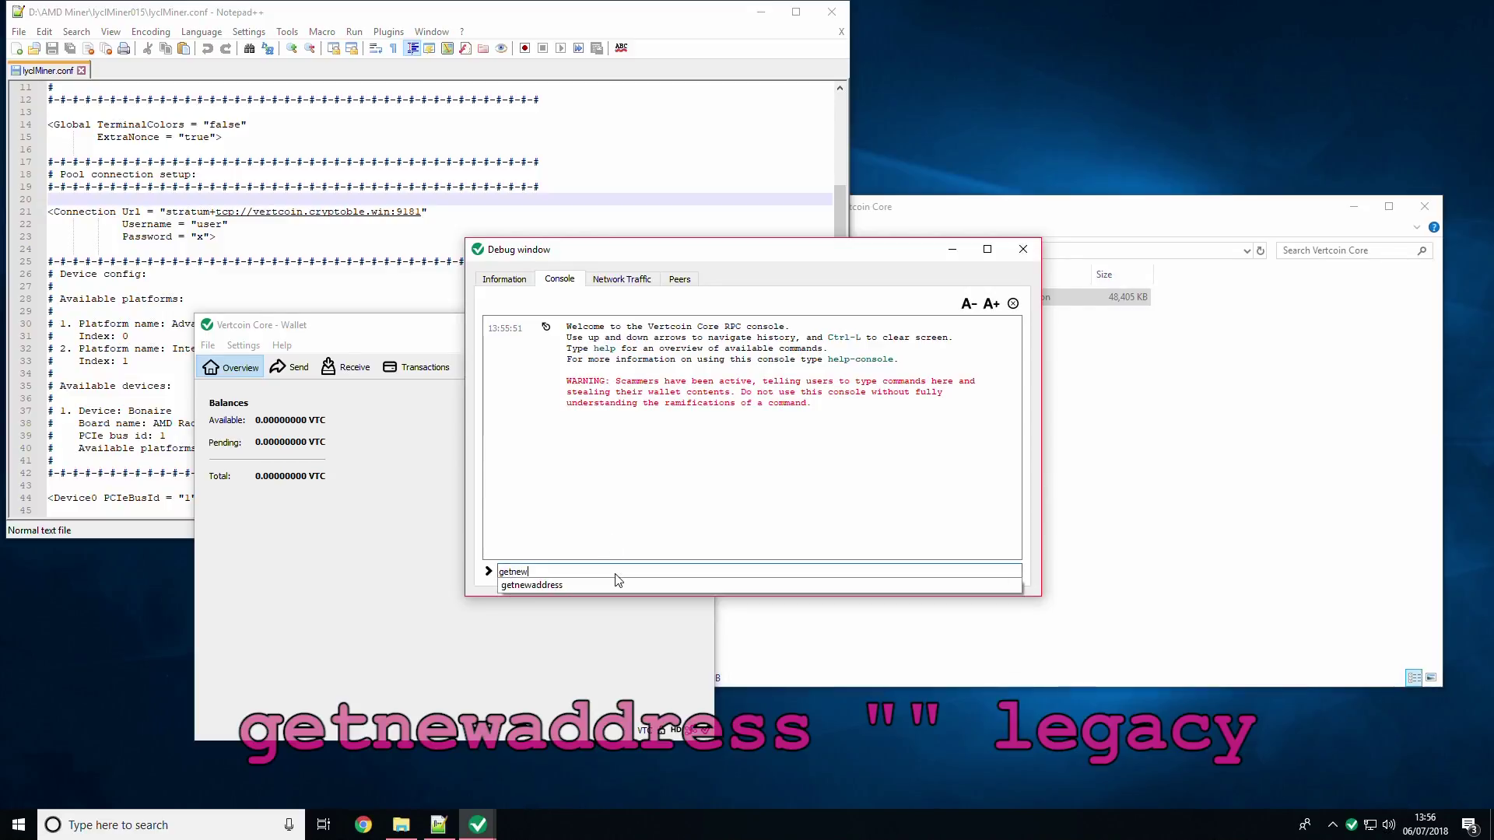
{"action": "type", "text": "address \"MiningVideo\" legacy"}
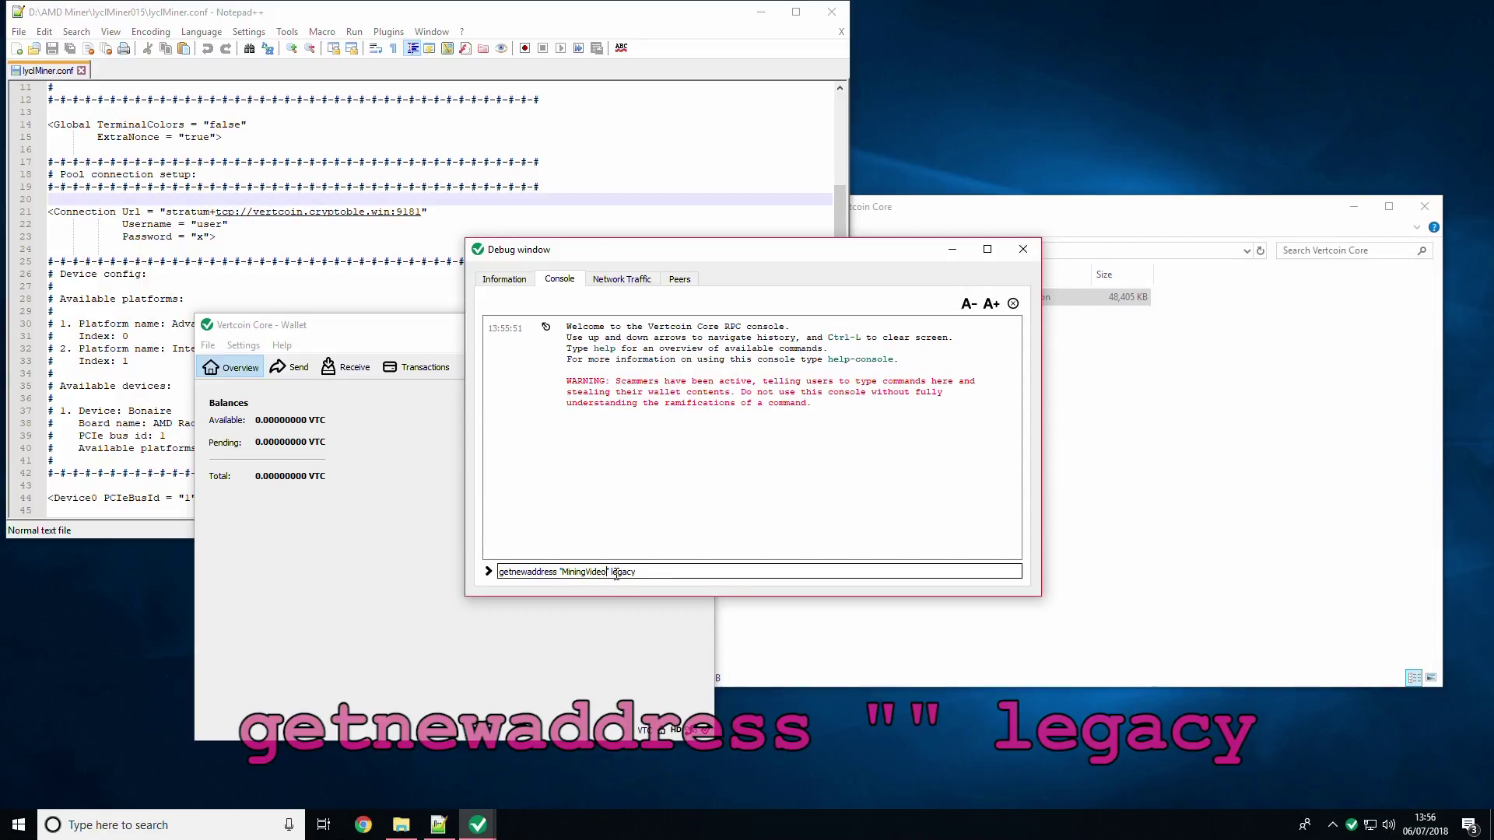
{"action": "left_click", "coordinate": [728, 571]}
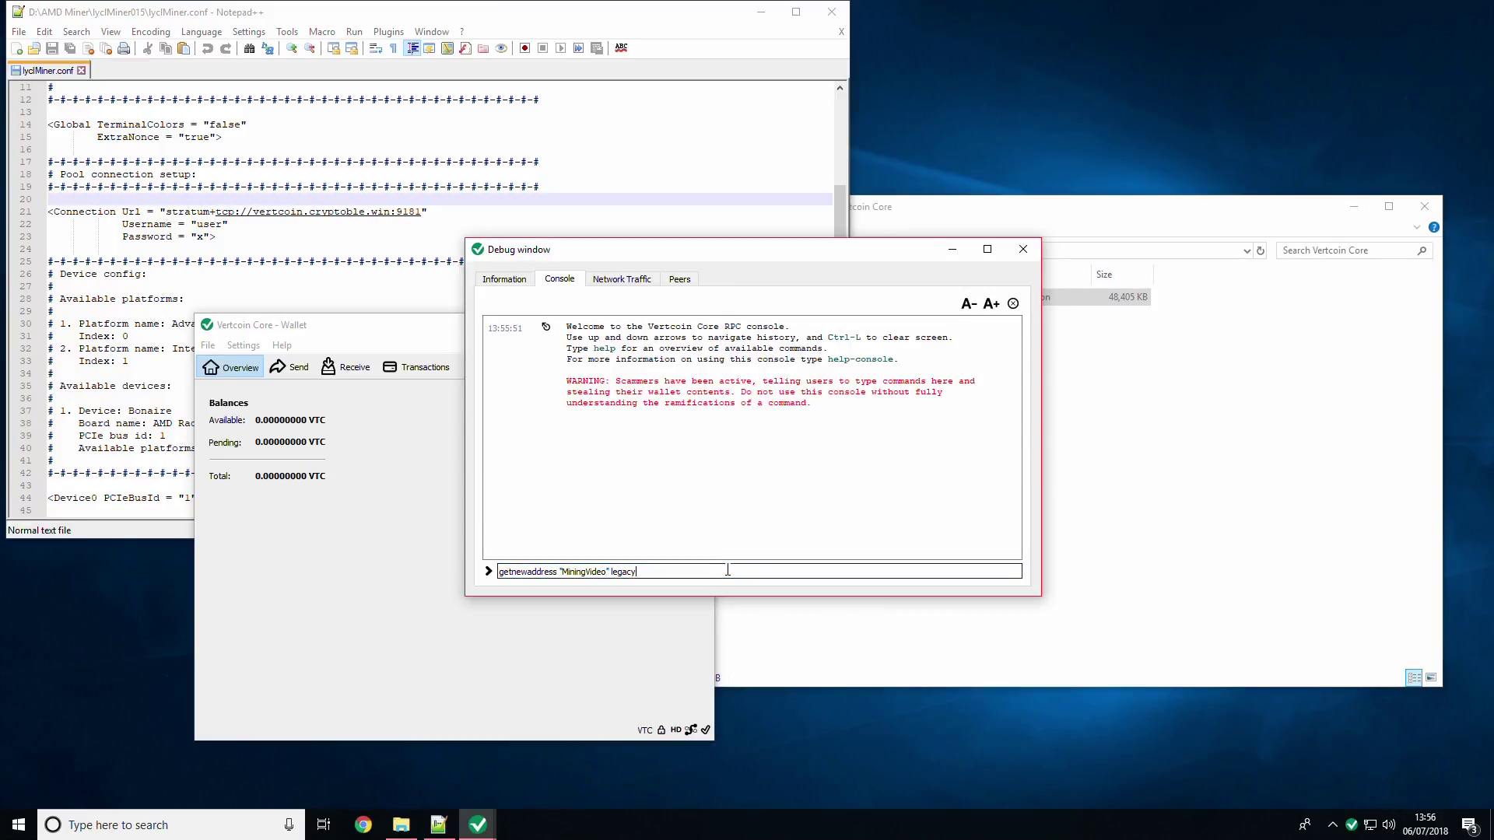
{"action": "key", "text": "Return"}
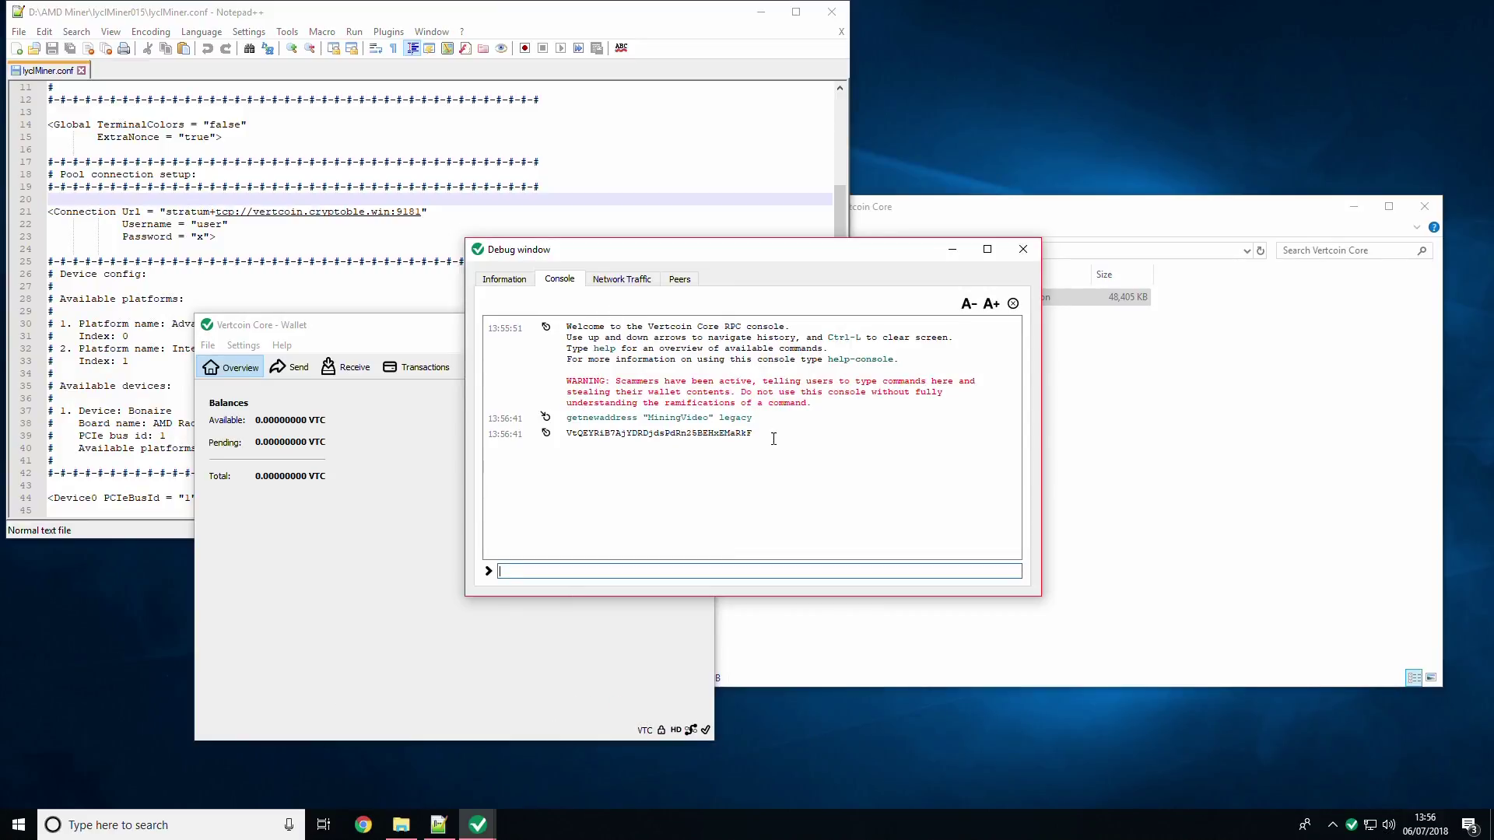
{"action": "left_click_drag", "start_coordinate": [774, 439], "coordinate": [565, 435]}
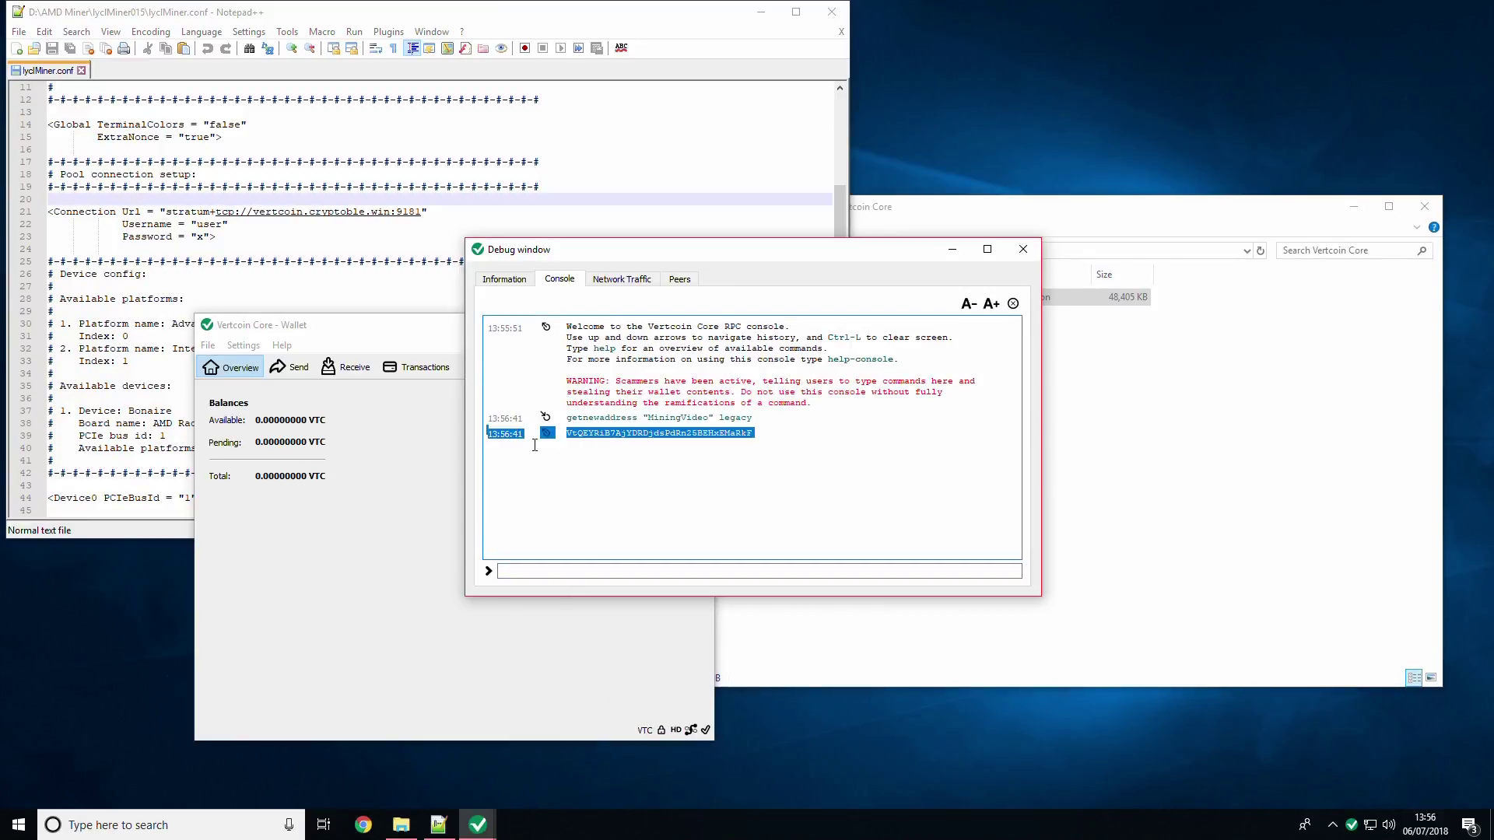
{"action": "left_click", "coordinate": [570, 437]}
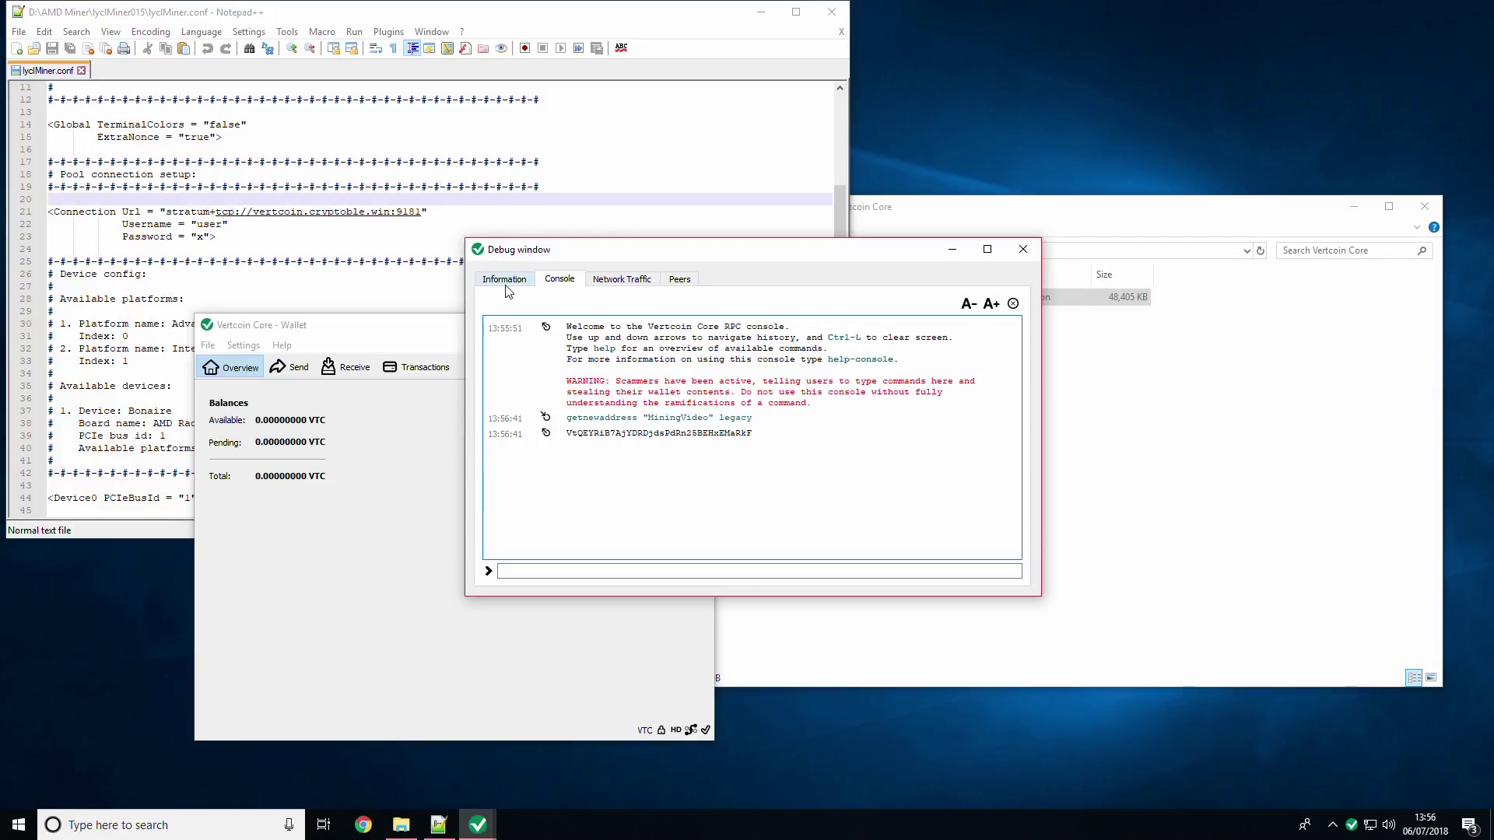
{"action": "left_click", "coordinate": [1023, 249]}
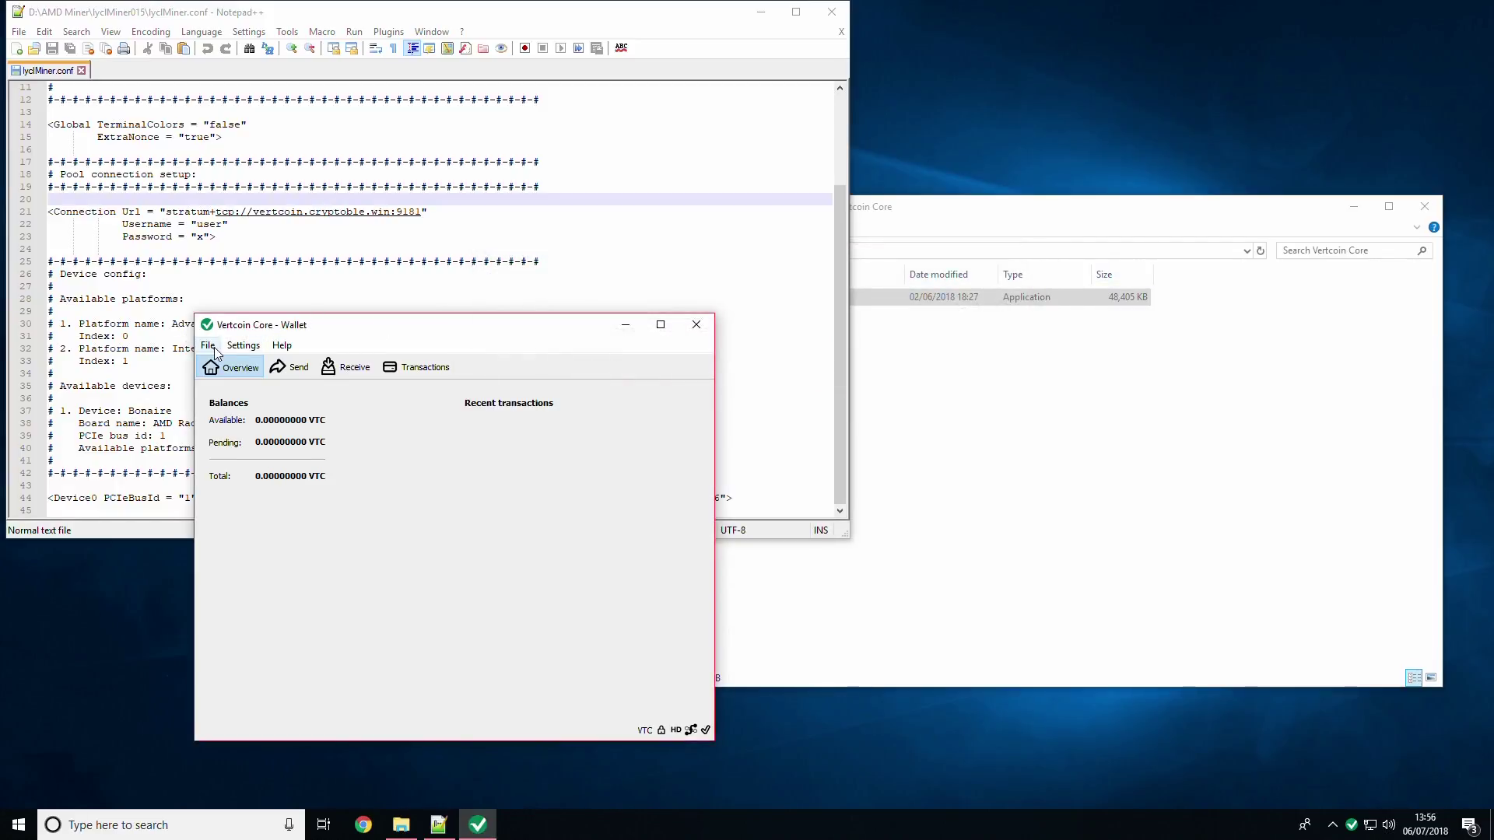
- Copy the MiningVideo address from the list of receiving addresses and close Vertcoin Core
{"action": "left_click", "coordinate": [241, 347]}
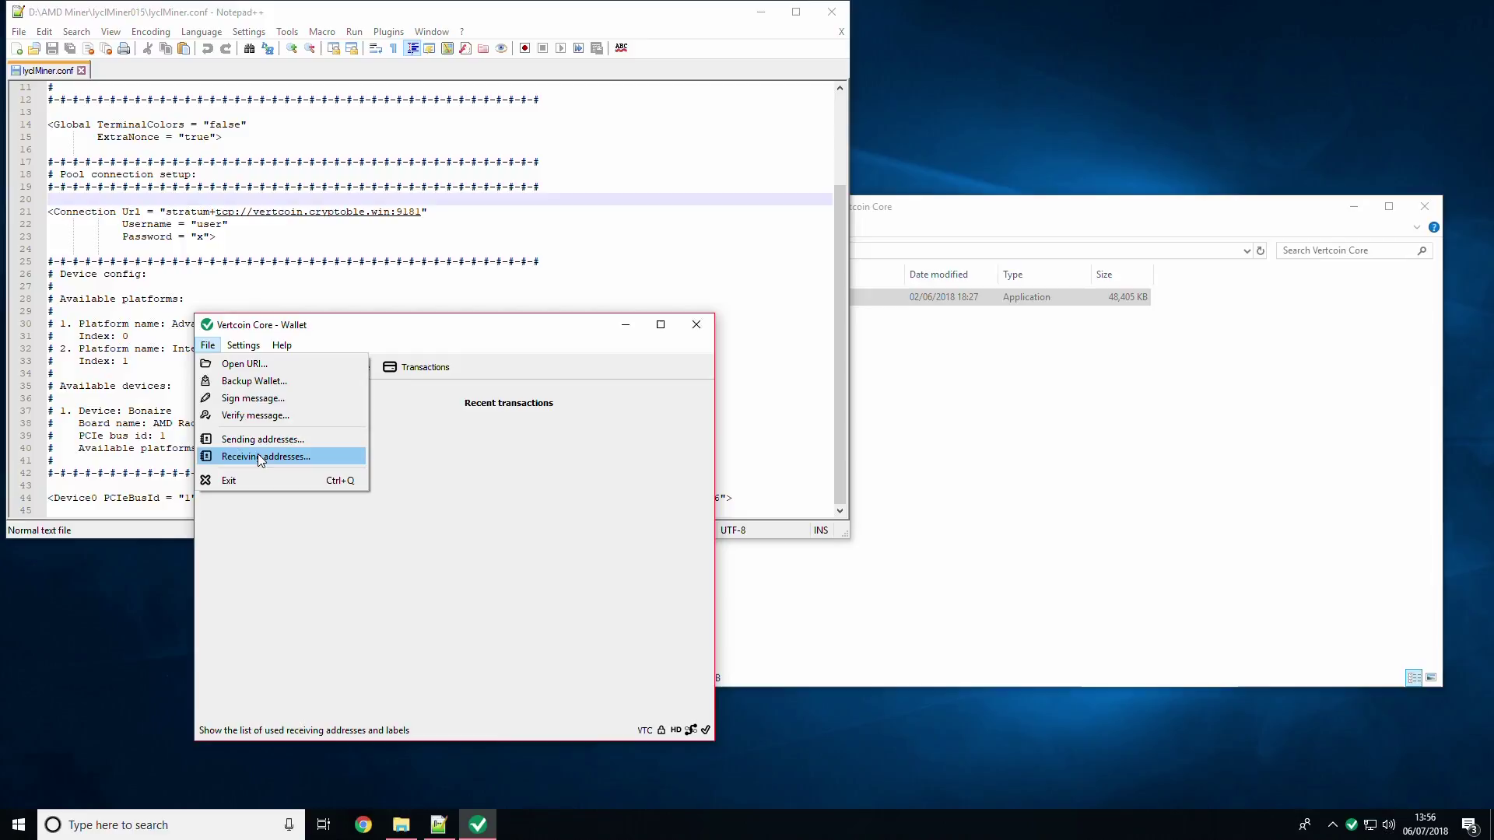
{"action": "left_click", "coordinate": [259, 456]}
{"action": "left_click", "coordinate": [592, 492]}
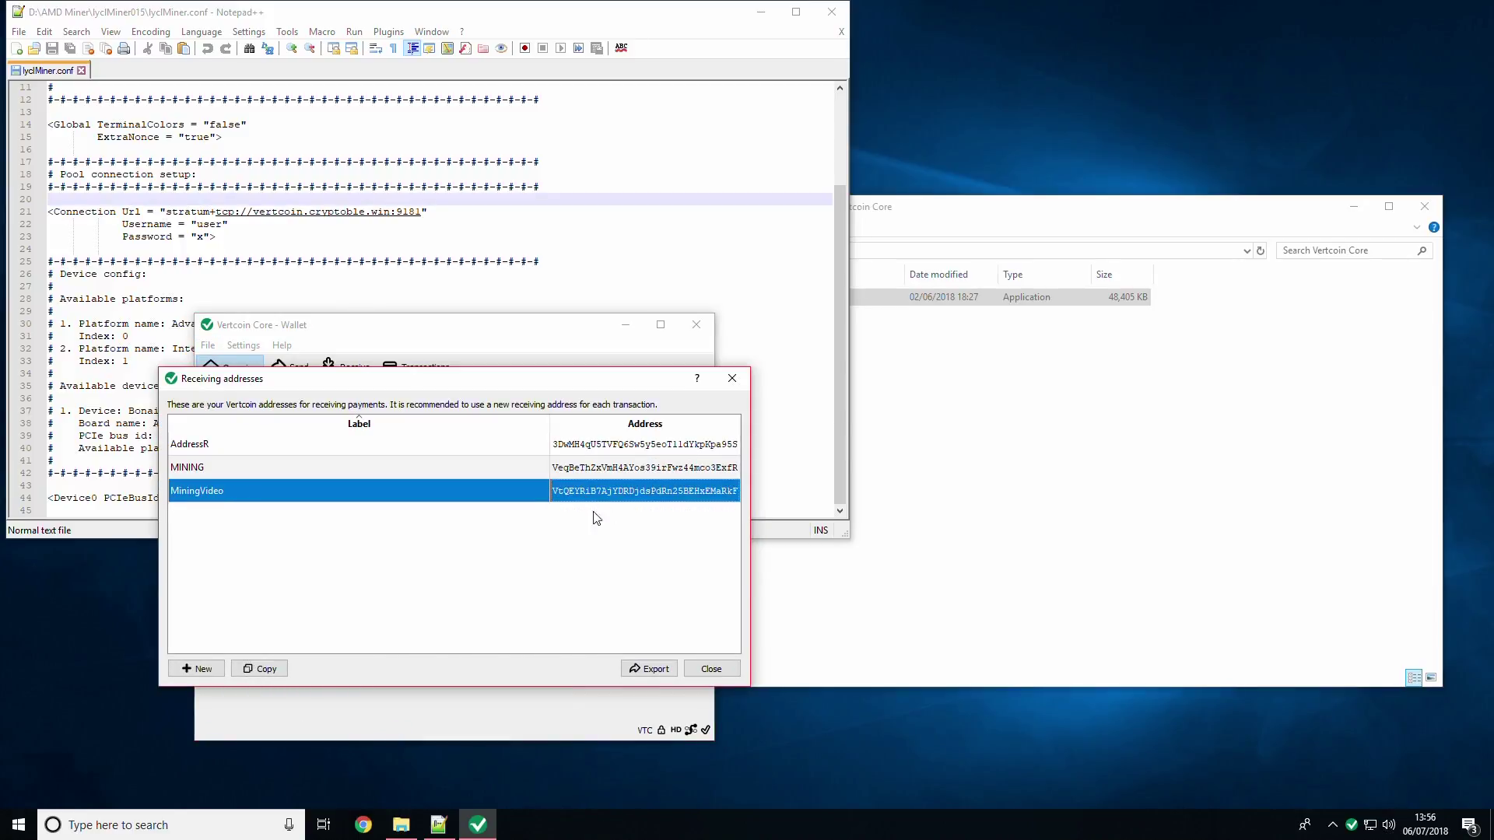
{"action": "left_click", "coordinate": [265, 669]}
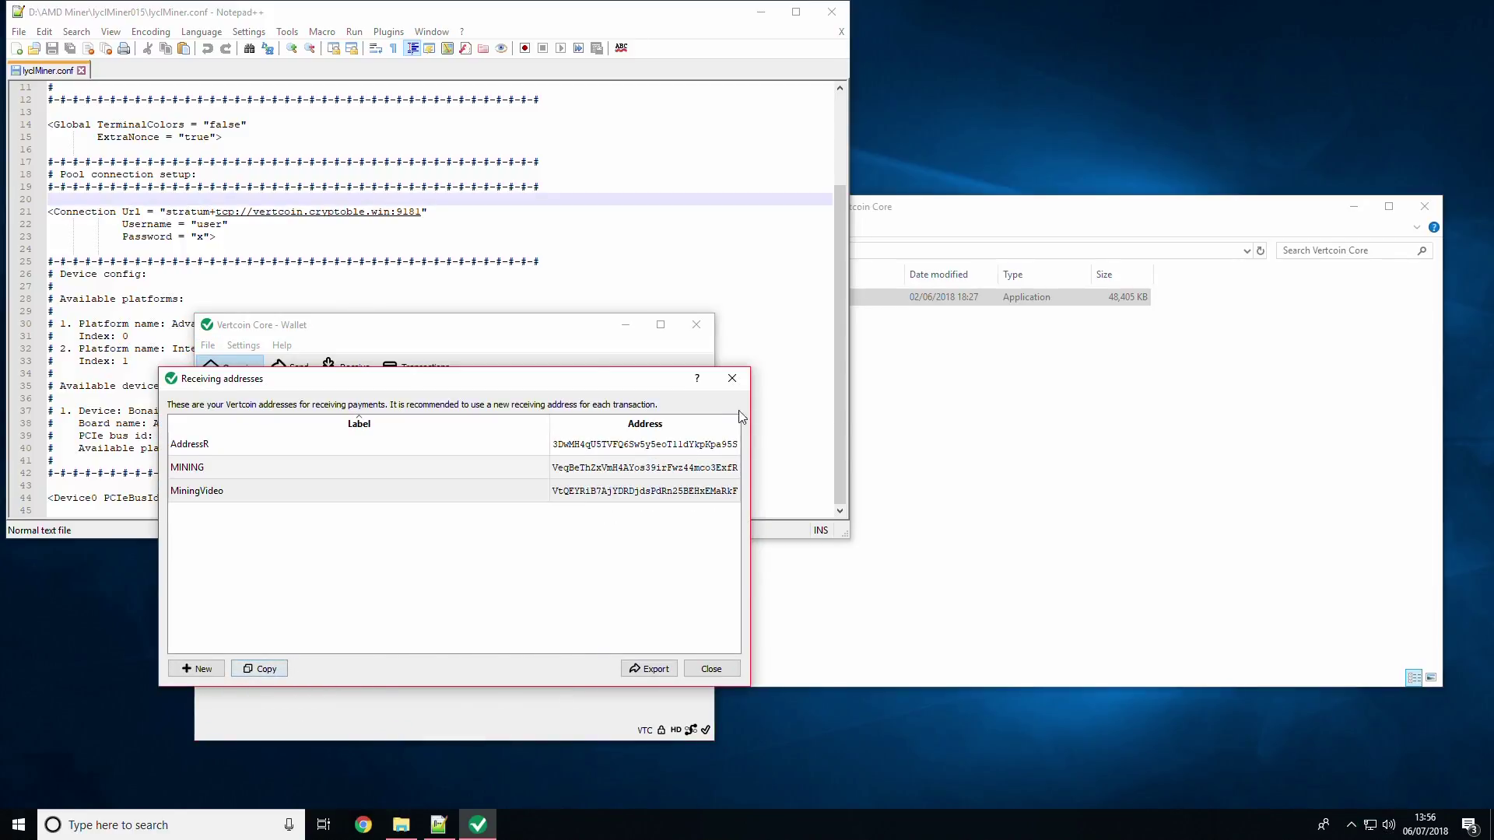
{"action": "left_click", "coordinate": [745, 385]}
{"action": "left_click", "coordinate": [695, 324]}
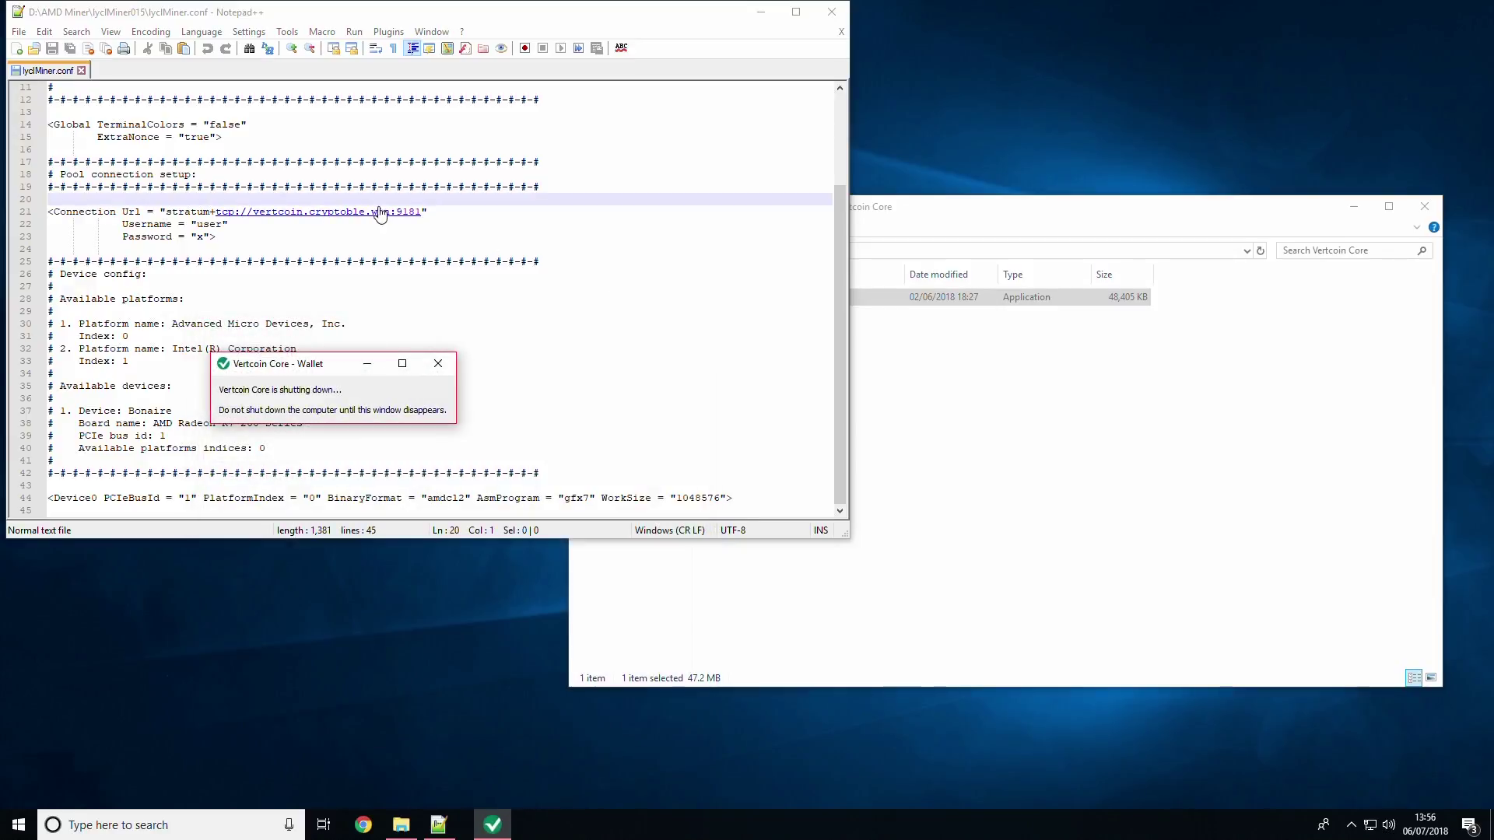
- Replace the placeholder user in the pool connection's Username with the copied MiningVideo wallet address, leaving the value inside its quotes
{"action": "left_click", "coordinate": [224, 226]}
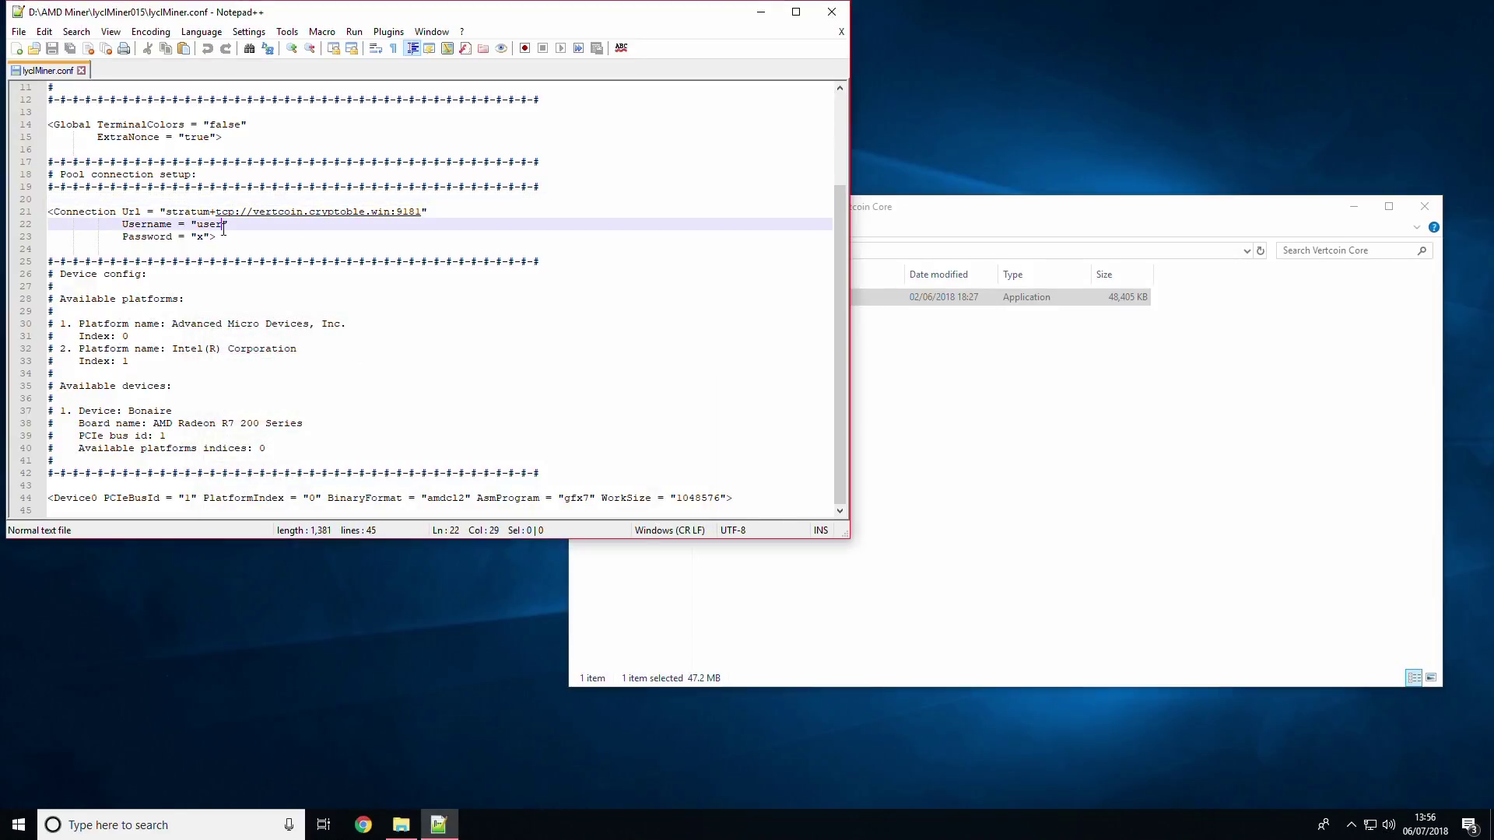
{"action": "key", "text": "BackSpace"}
{"action": "key", "text": "BackSpace"}
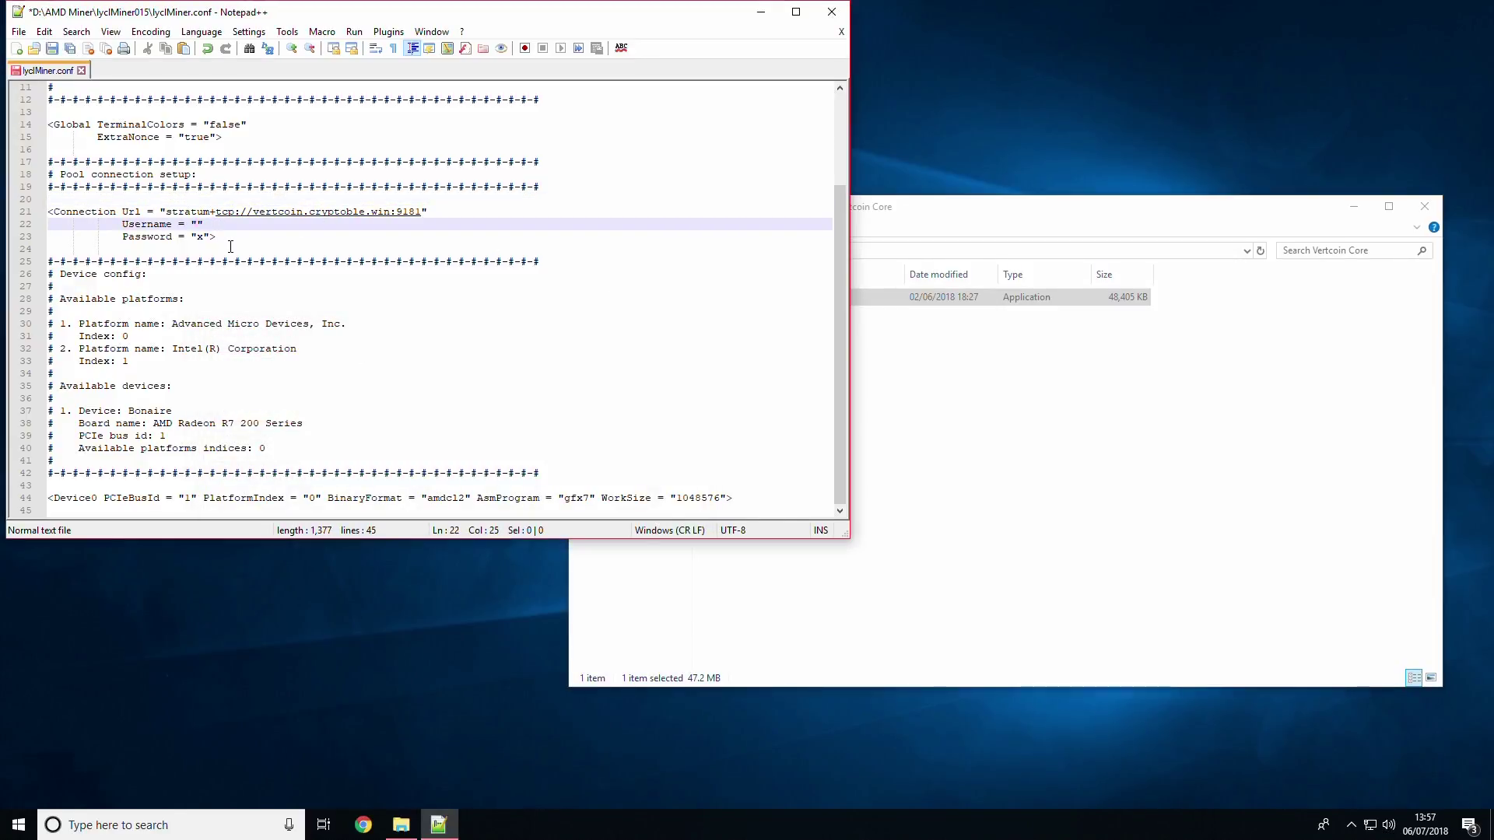
{"action": "key", "text": "ctrl+v"}
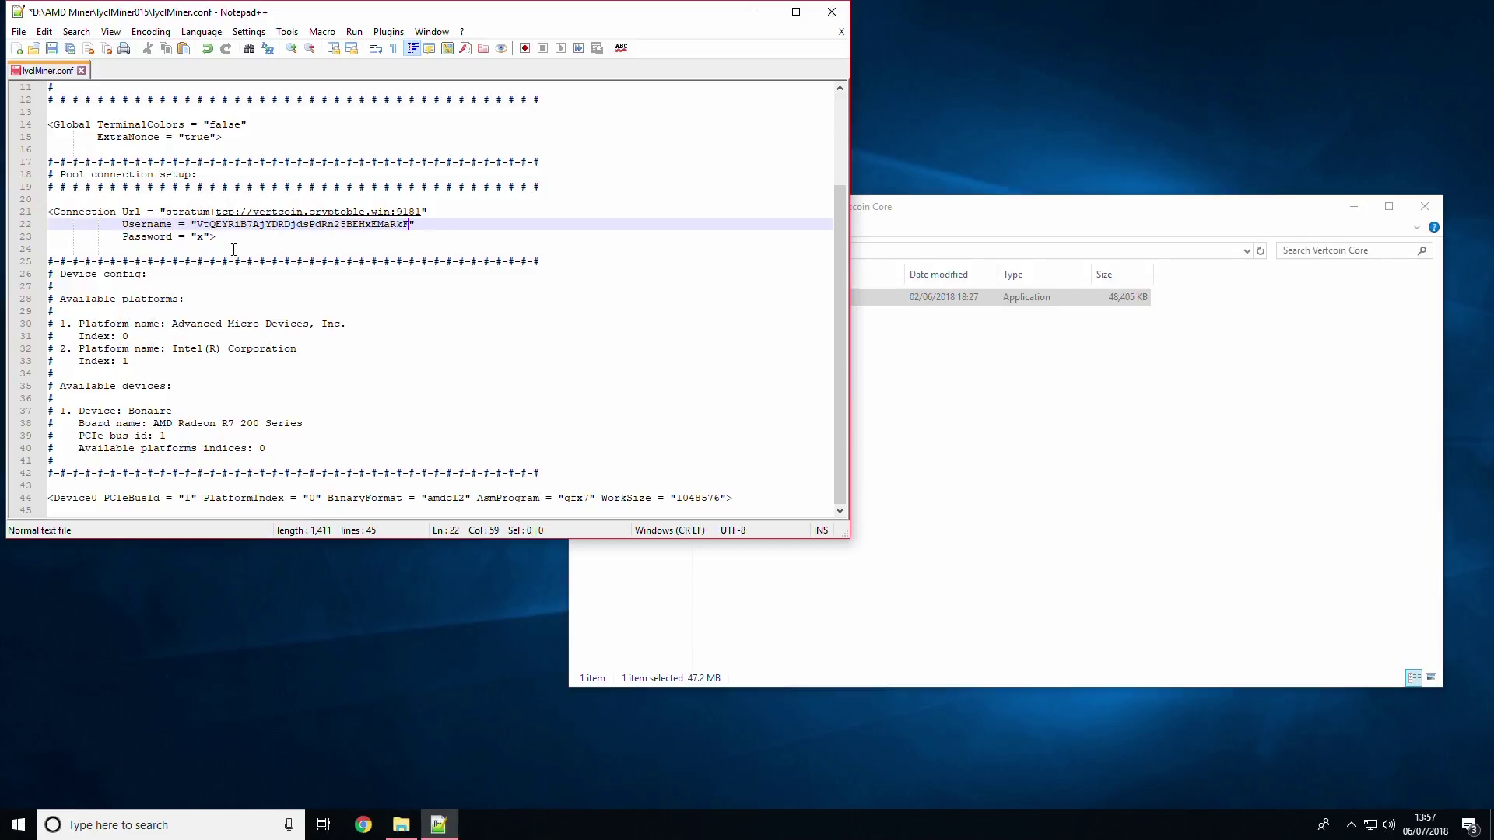
{"action": "left_click", "coordinate": [204, 242]}
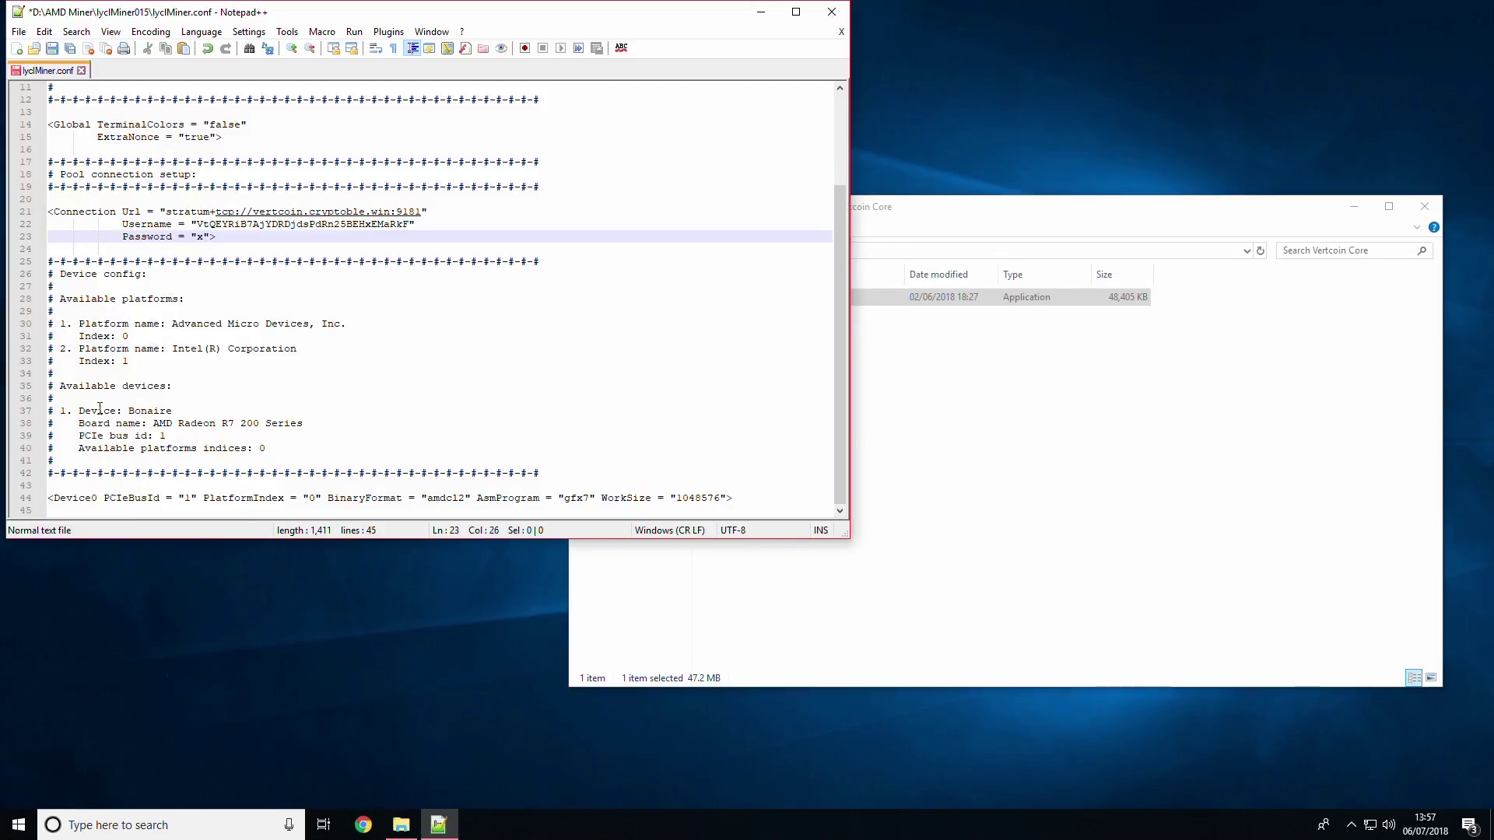
- Review the available device entries and the Device0 line in lyclMiner.conf, and save the file
{"action": "left_click_drag", "start_coordinate": [67, 412], "coordinate": [279, 456]}
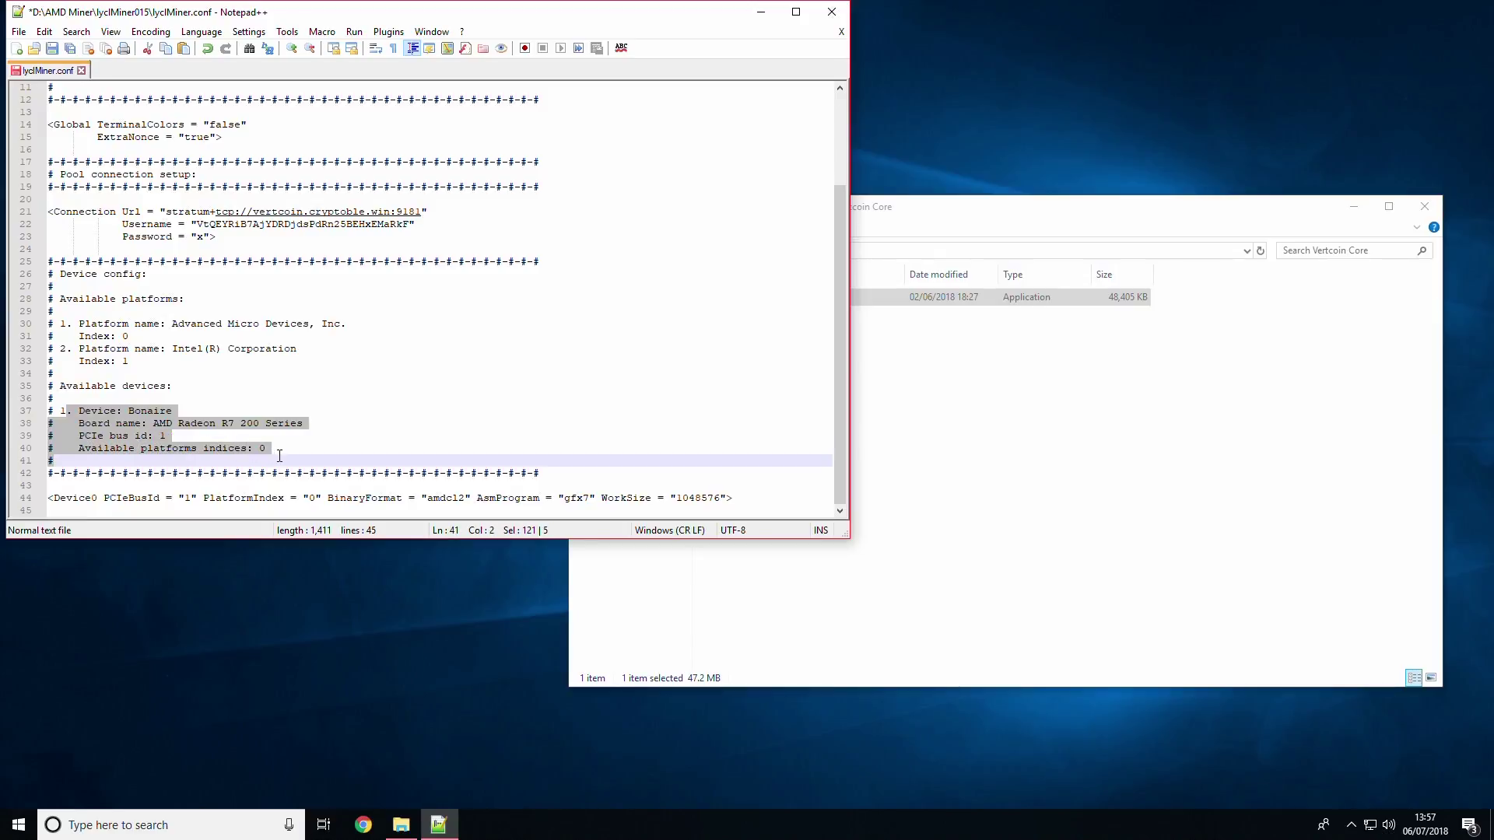
{"action": "left_click", "coordinate": [281, 449]}
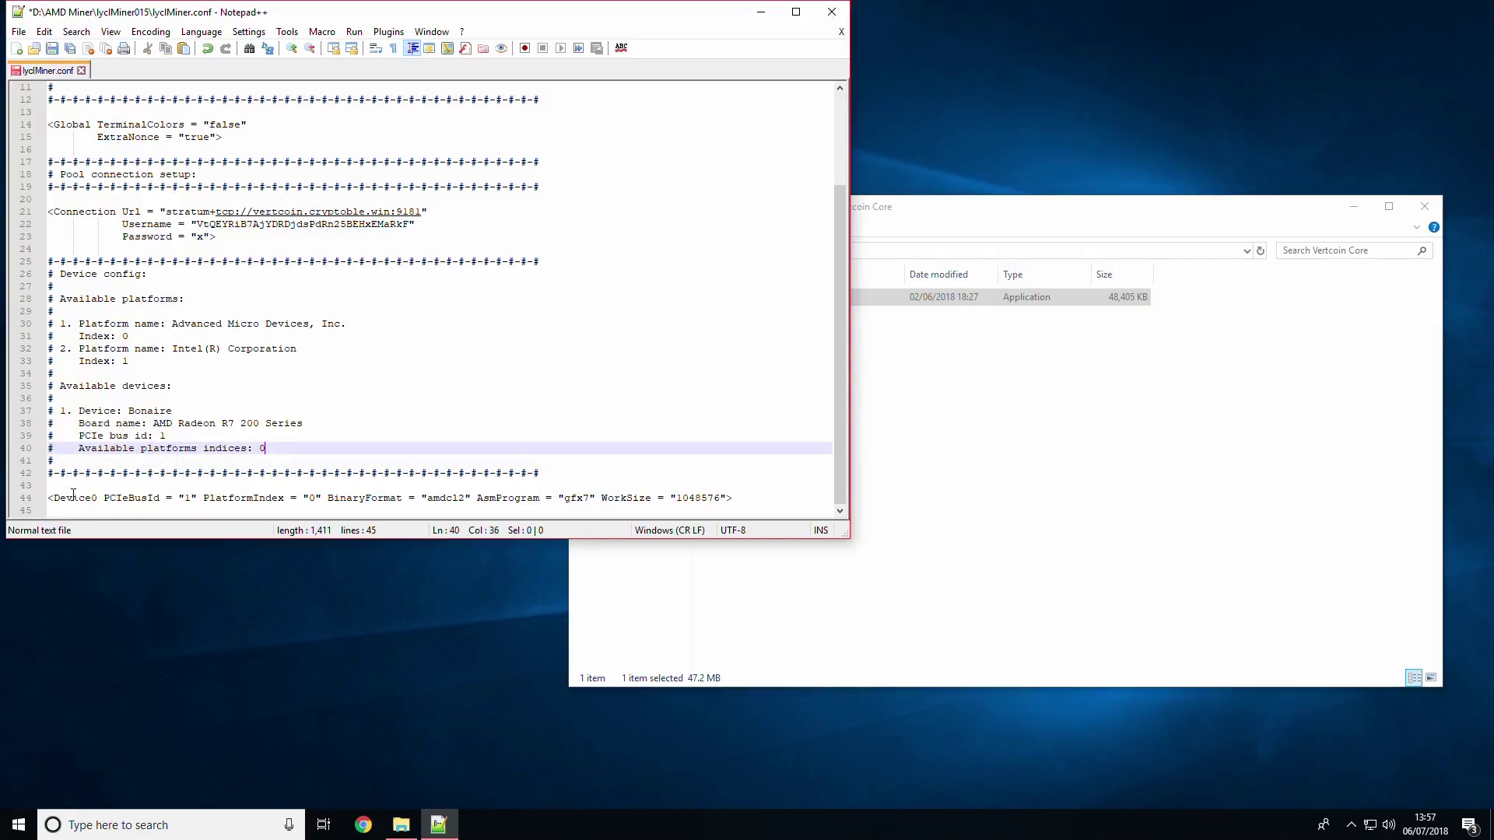
{"action": "left_click", "coordinate": [748, 499]}
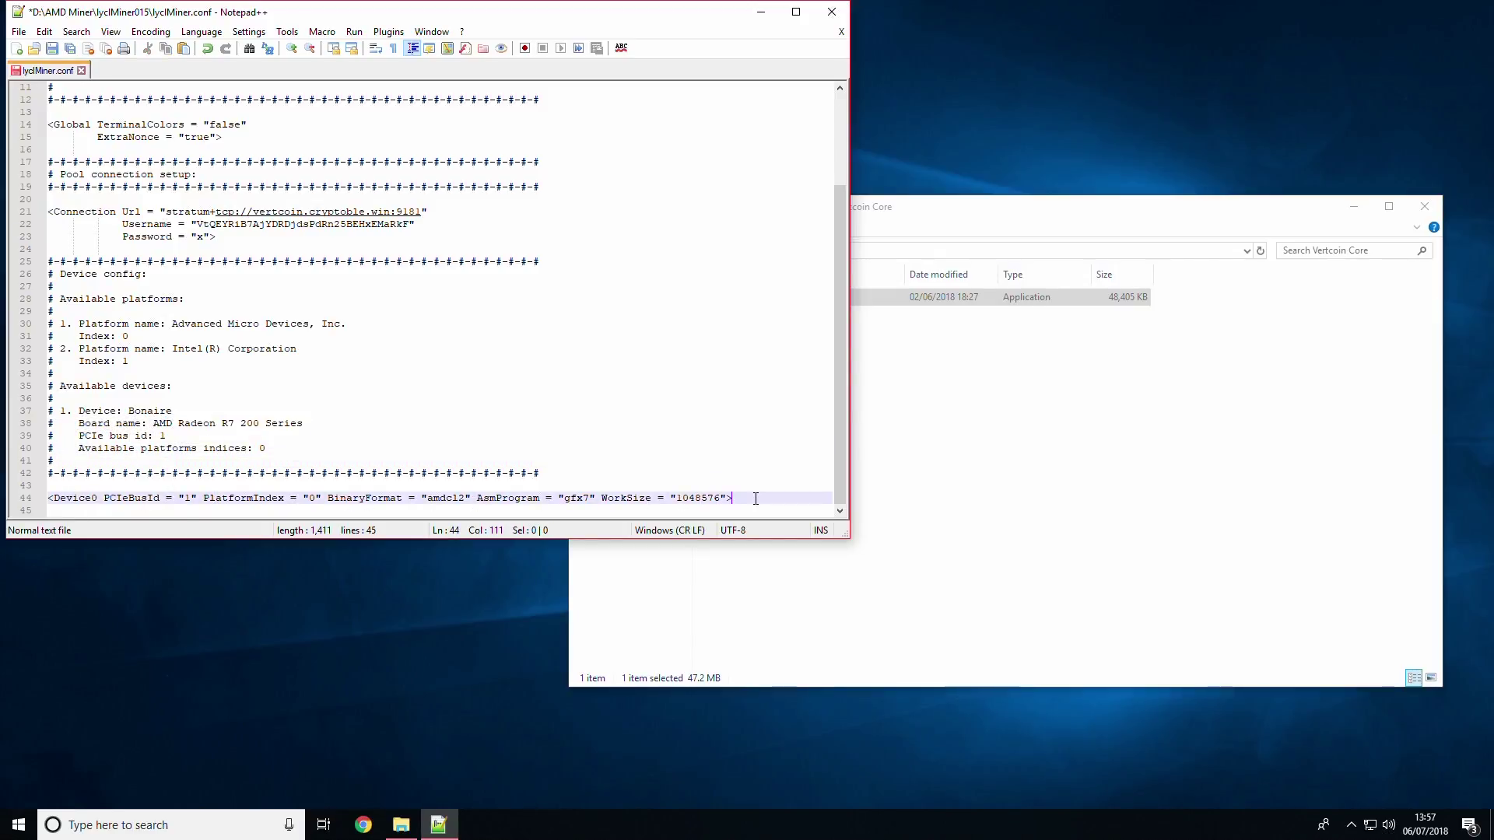
{"action": "left_click", "coordinate": [52, 49]}
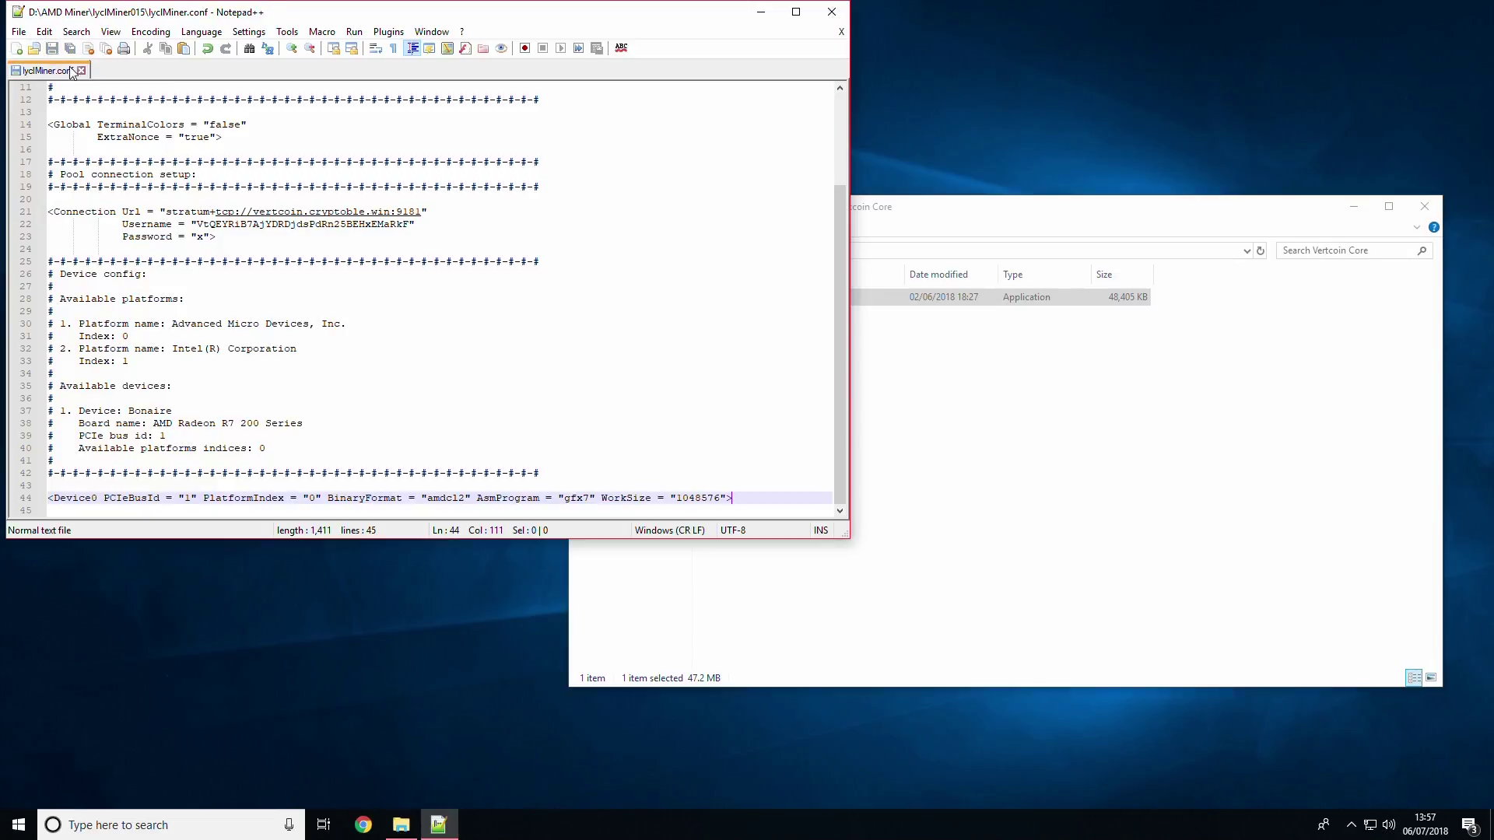
{"action": "left_click", "coordinate": [18, 31]}
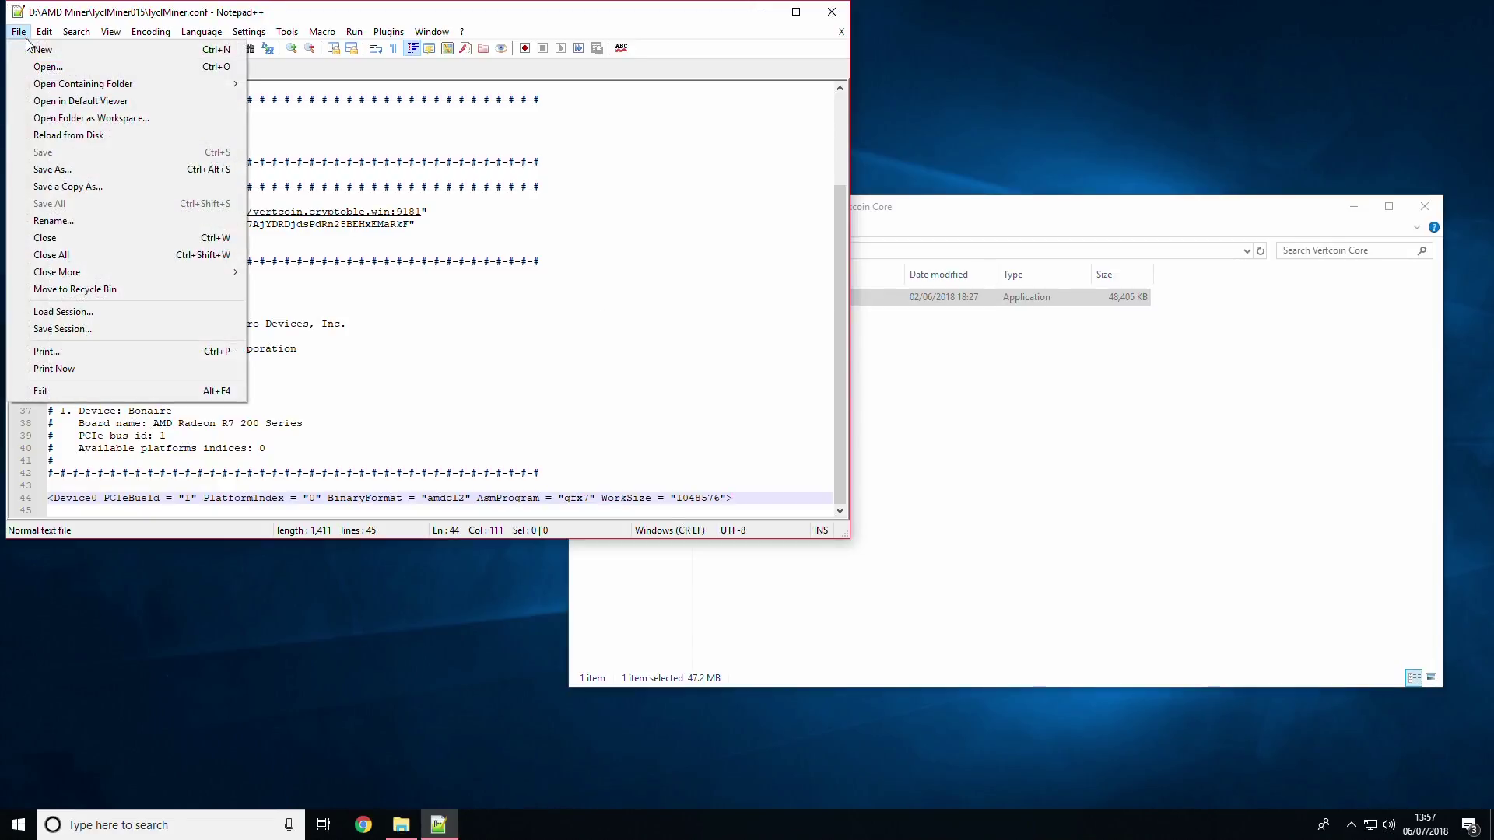
{"action": "left_click", "coordinate": [521, 259]}
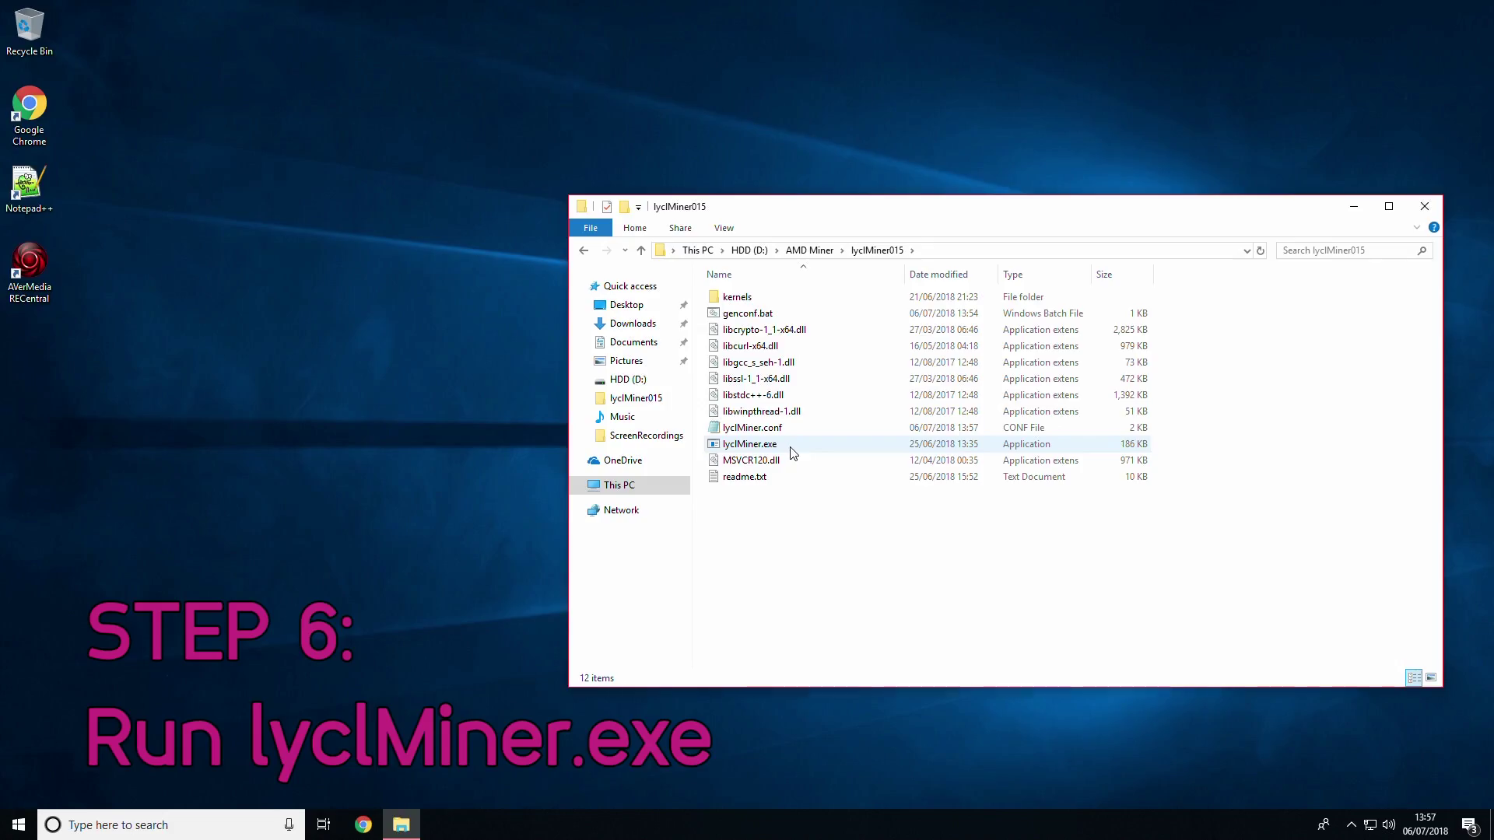
- Run lyclMiner.exe from the lyclMiner015 folder in File Explorer
{"action": "left_click", "coordinate": [791, 452]}
{"action": "double_click", "coordinate": [791, 451]}
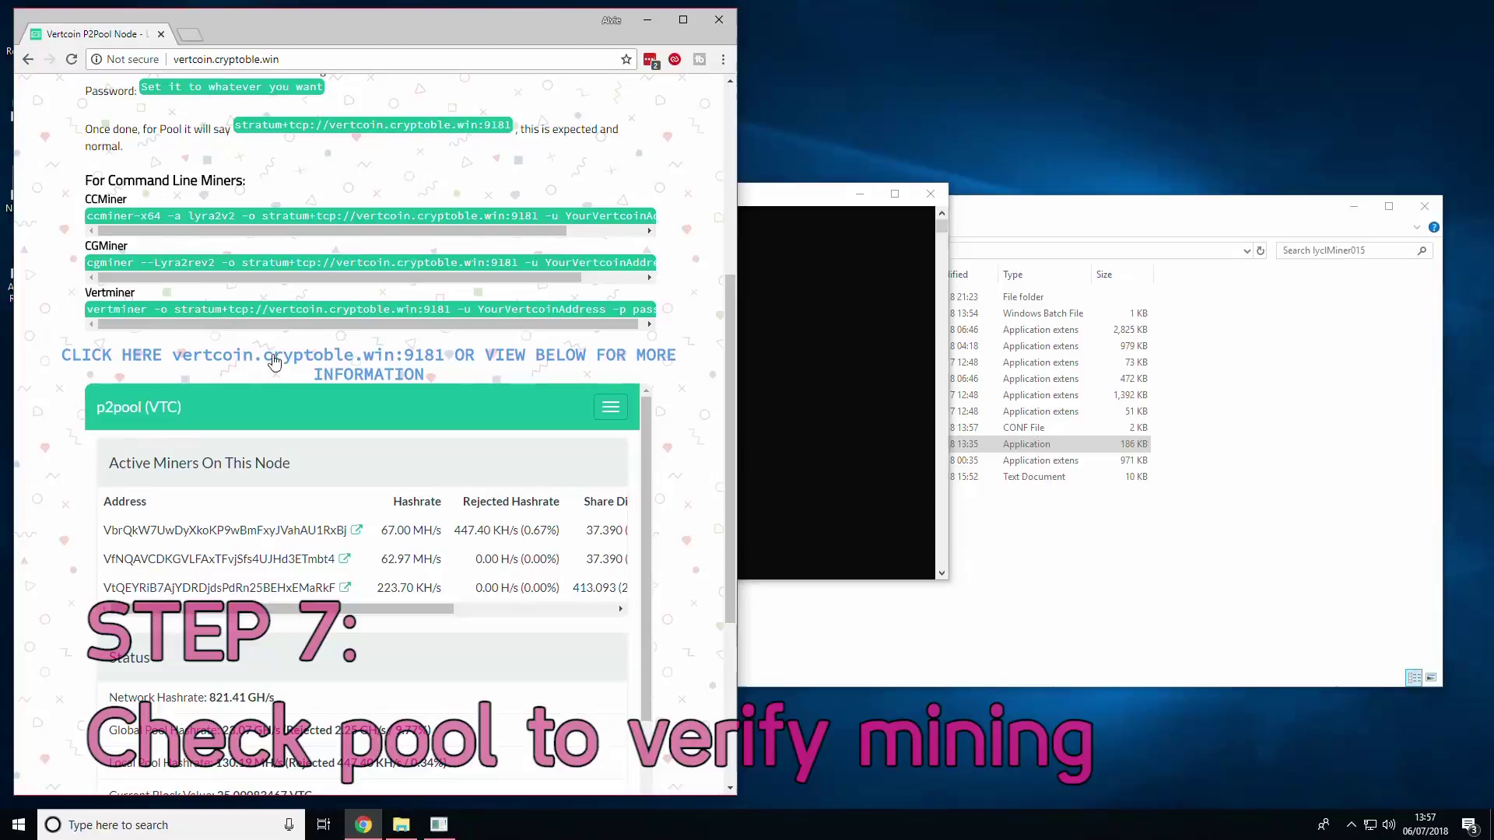
- In Chrome, open the pool's full node stats page at vertcoin.cryptoble.win:9181, close the original pool page and maximize the browser window
{"action": "left_click", "coordinate": [388, 368]}
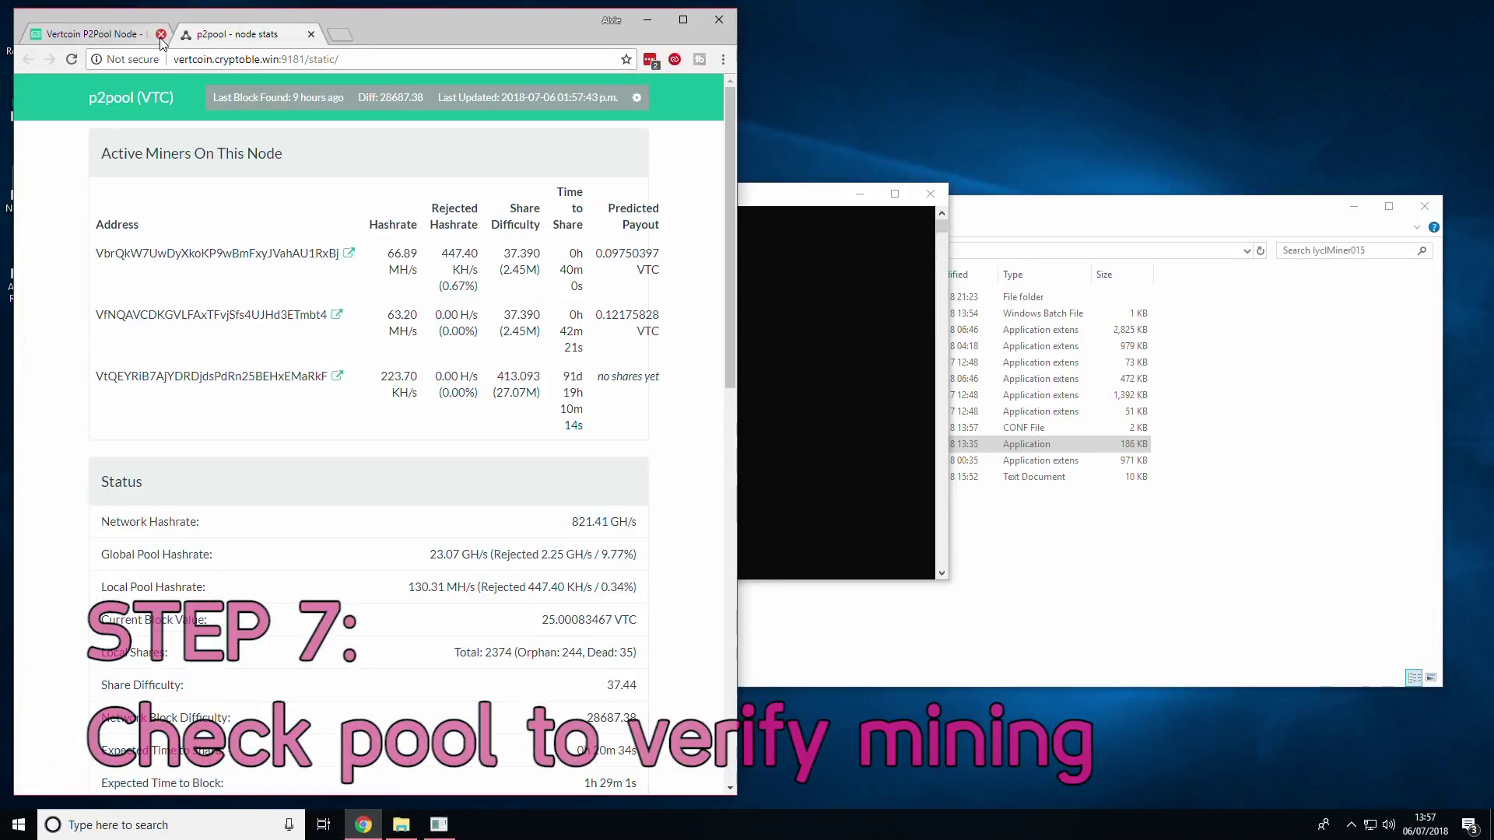
{"action": "left_click", "coordinate": [161, 35]}
{"action": "left_click", "coordinate": [685, 22]}
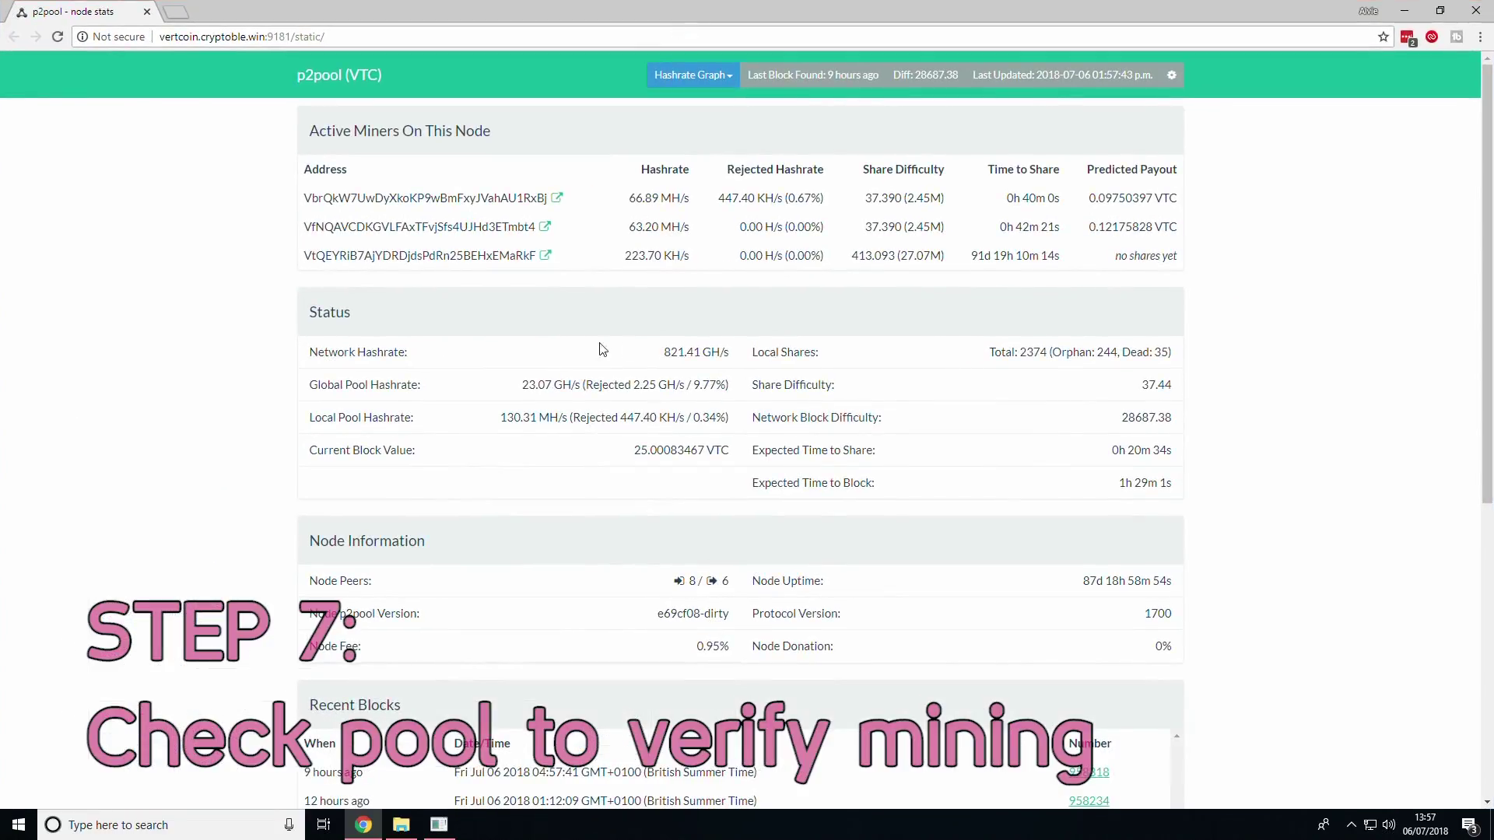
- Examine the MiningVideo address's row under Active Miners On This Node, and switch to the lyclMiner console to check its output
{"action": "left_click_drag", "start_coordinate": [285, 262], "coordinate": [1180, 254]}
{"action": "left_click", "coordinate": [1182, 270]}
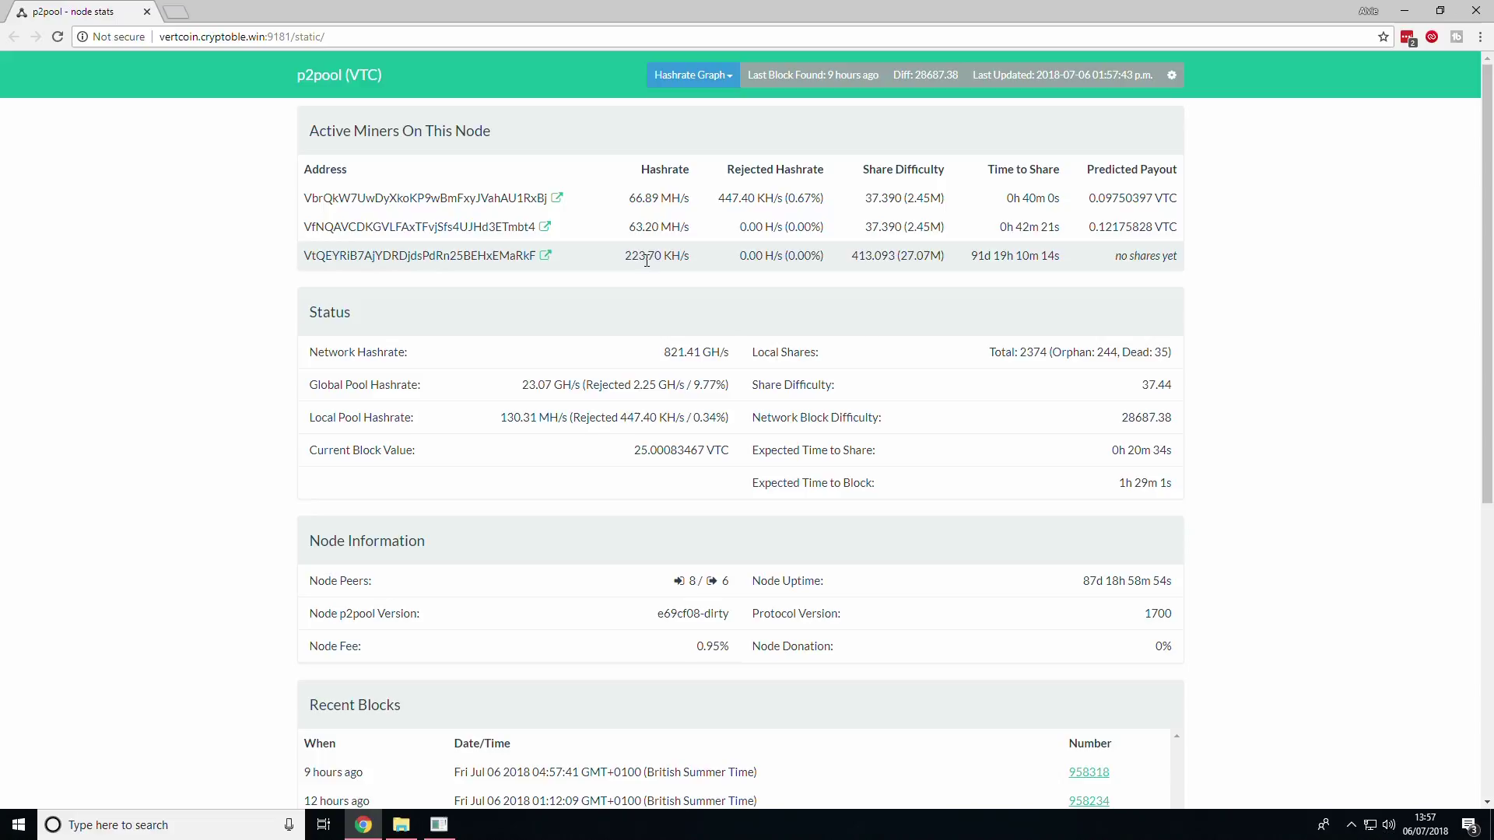
{"action": "key", "text": "alt+Tab"}
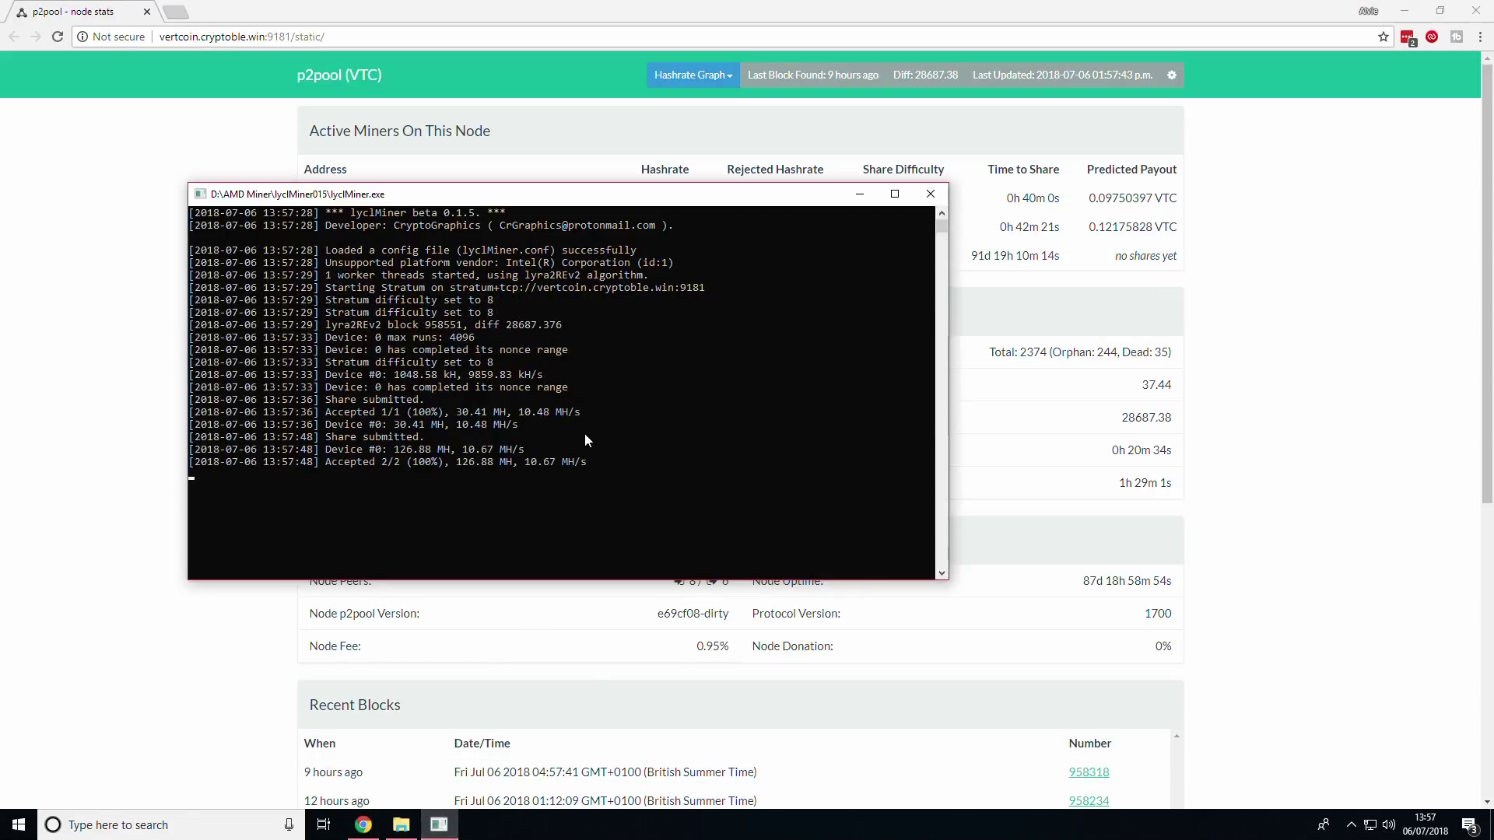